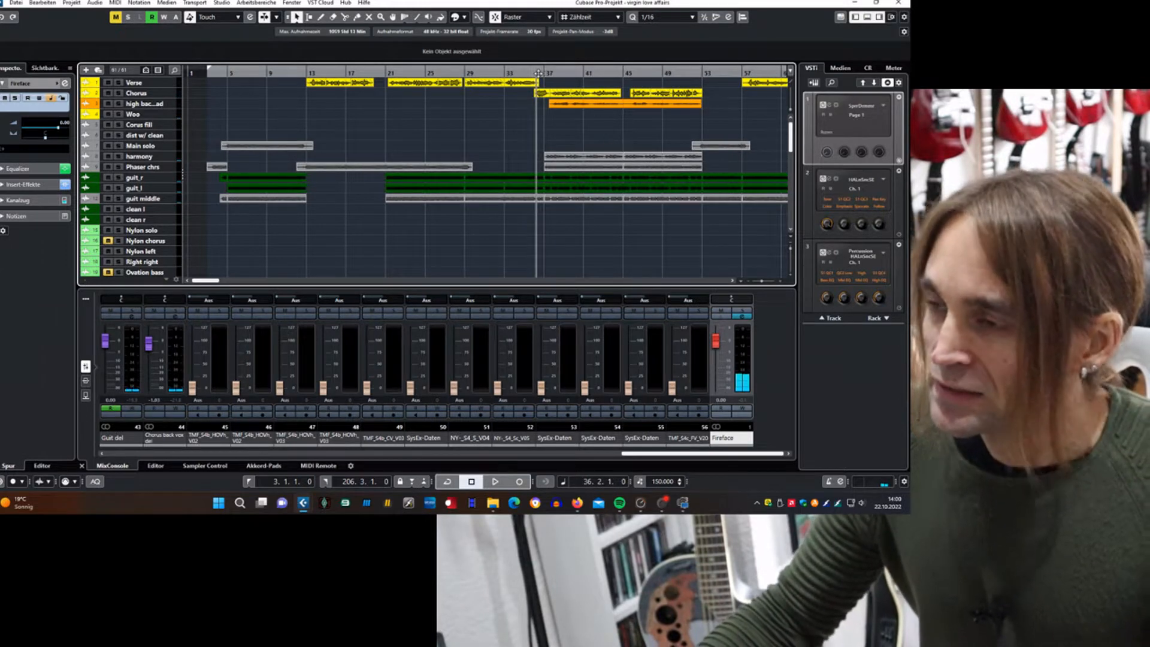
Step: Place the playhead at bar 37 and look through the arrangement's track list from the vocals down to the drums
left_click(545, 71)
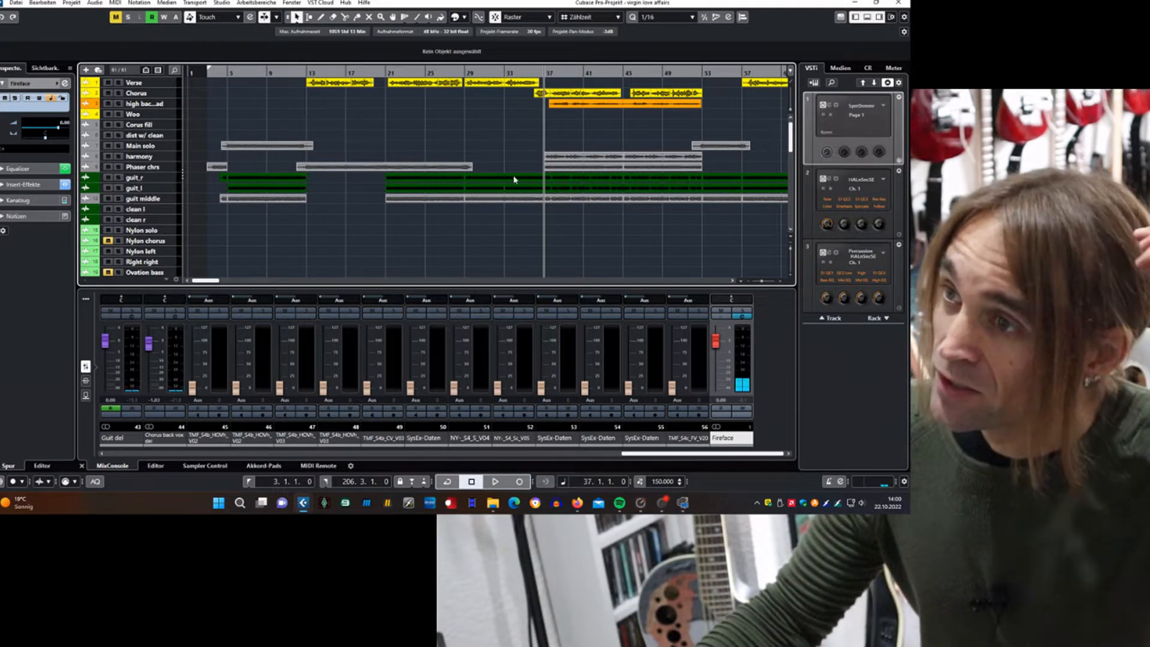
scroll(513, 177, "down", 3)
scroll(512, 178, "up", 3)
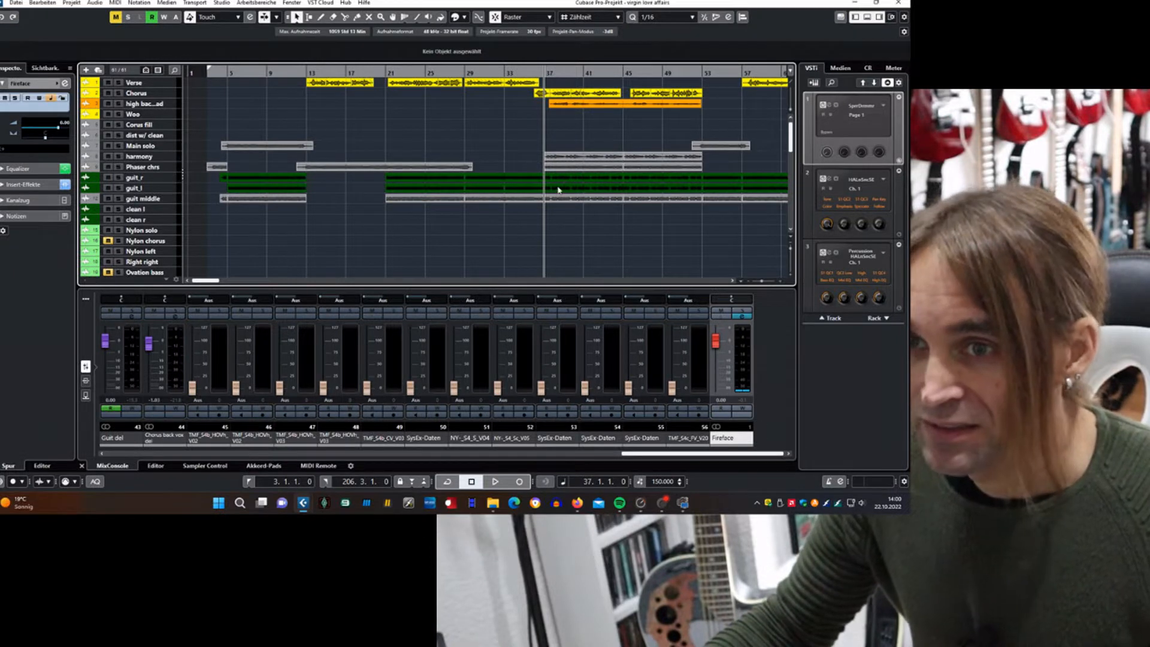
scroll(554, 202, "down", 3)
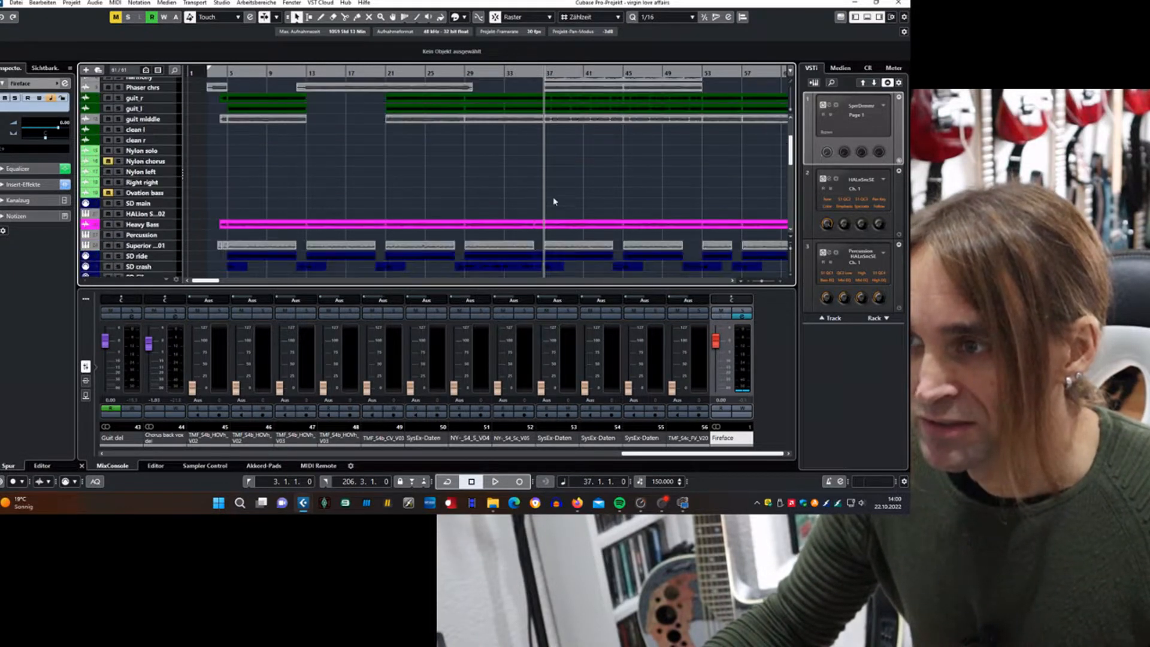
scroll(554, 202, "down", 2)
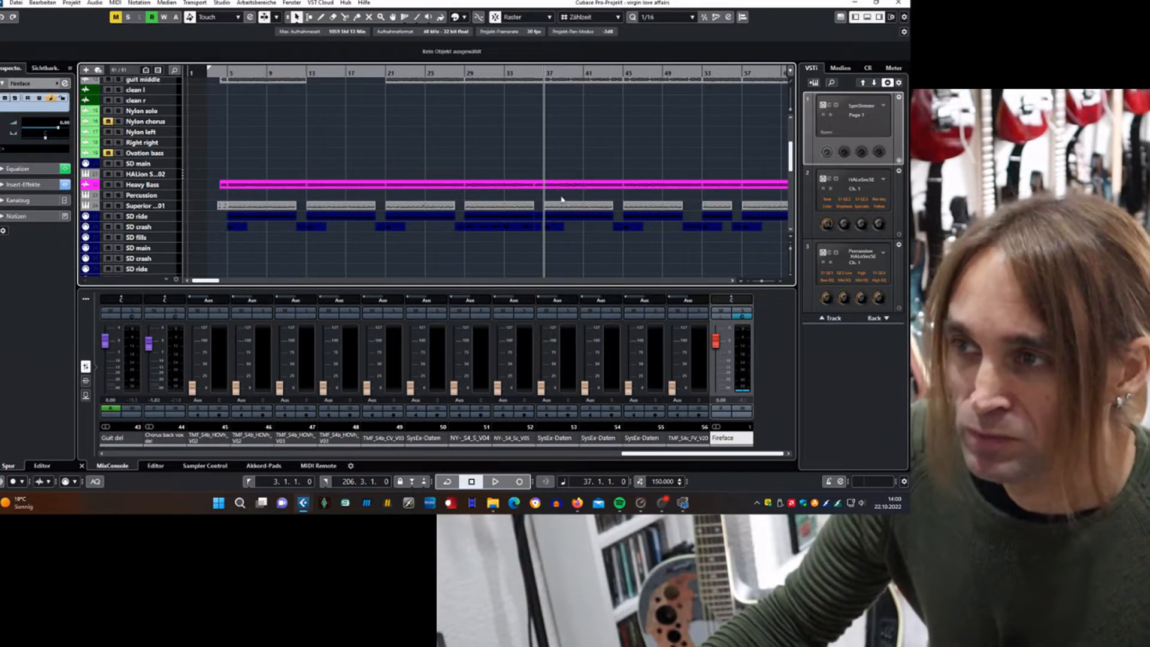
scroll(456, 182, "up", 5)
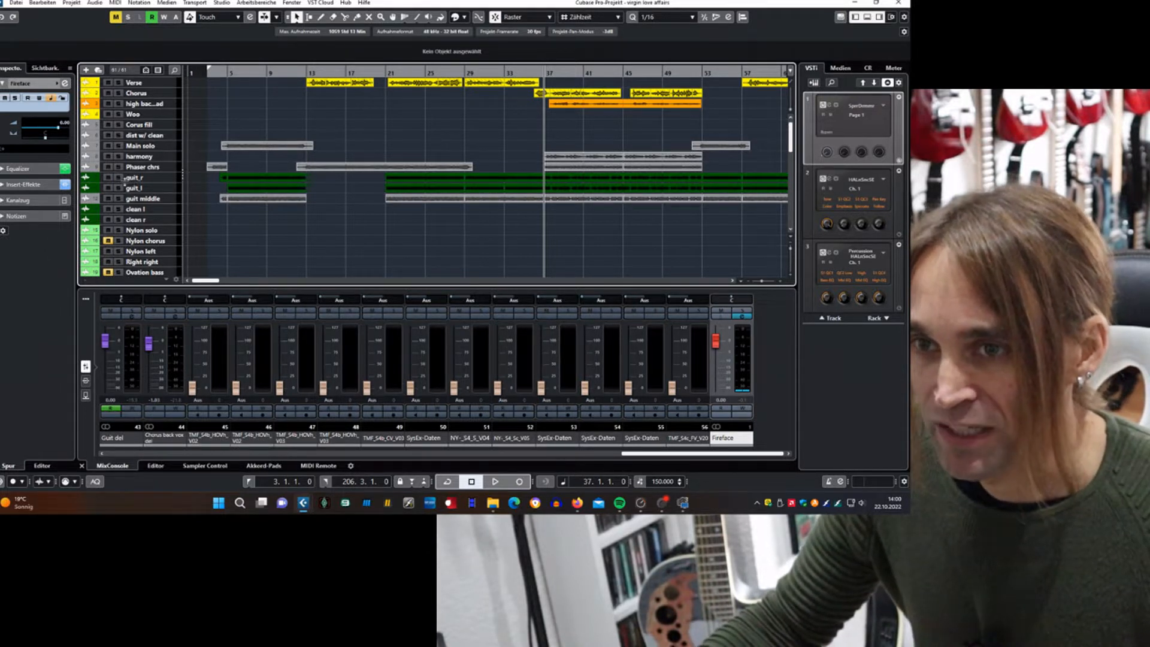
Step: Solo the guit_r and guit_l tracks one after the other while playing the song from bar 21
left_click(134, 178)
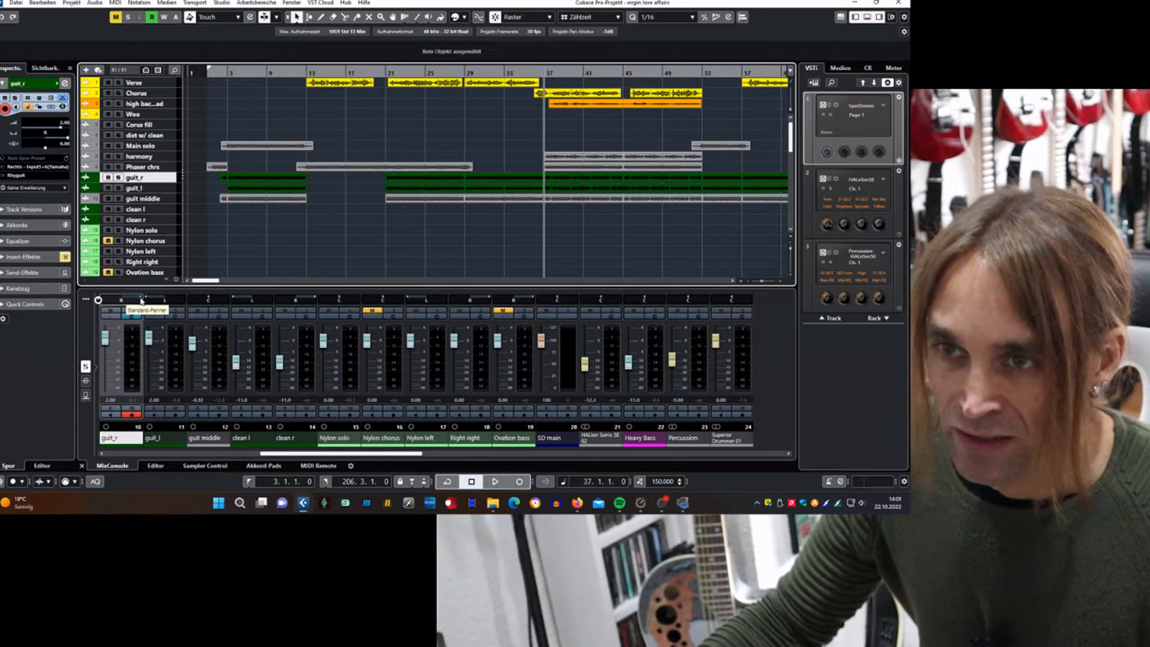
left_click(176, 190)
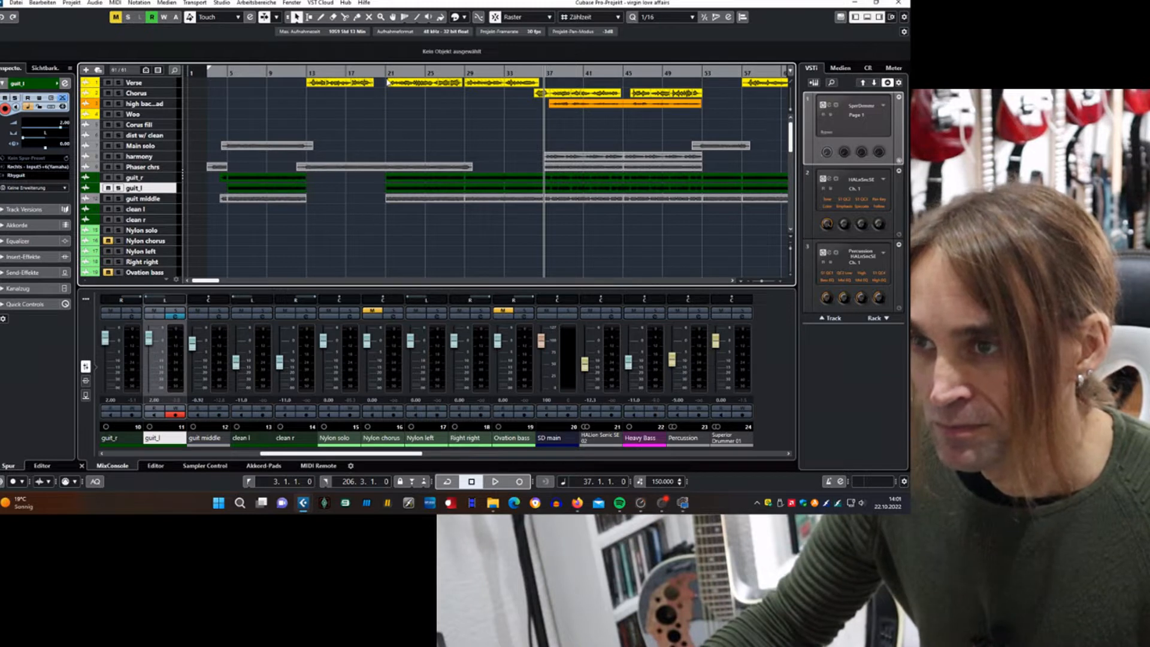
left_click(391, 71)
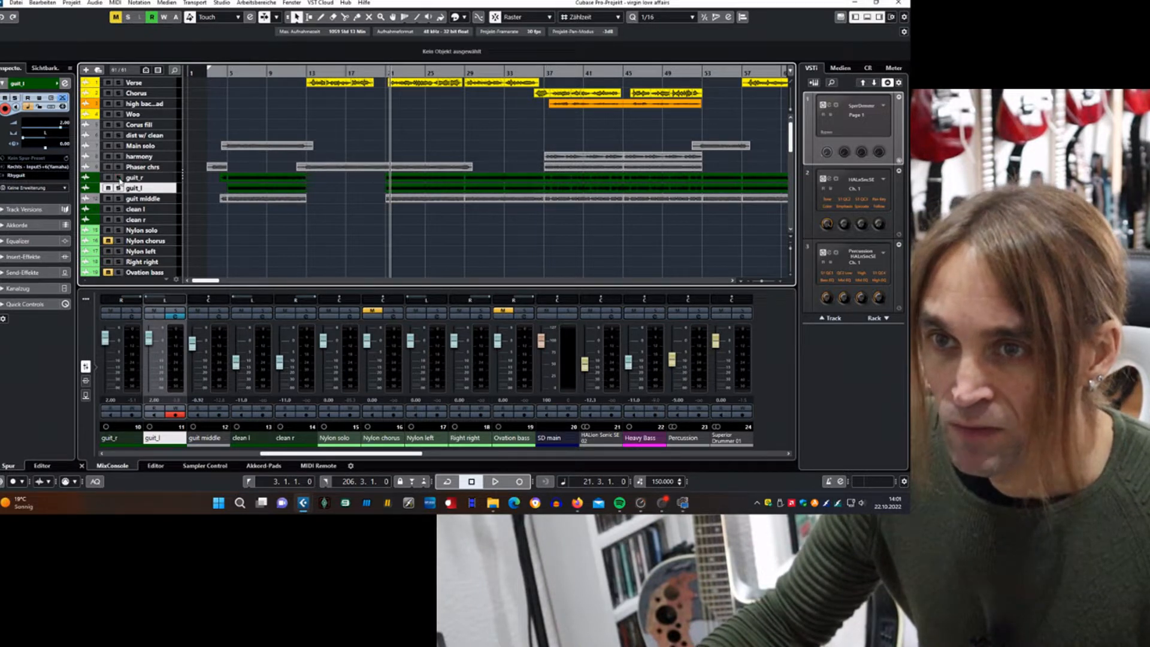
left_click(118, 178)
key("space")
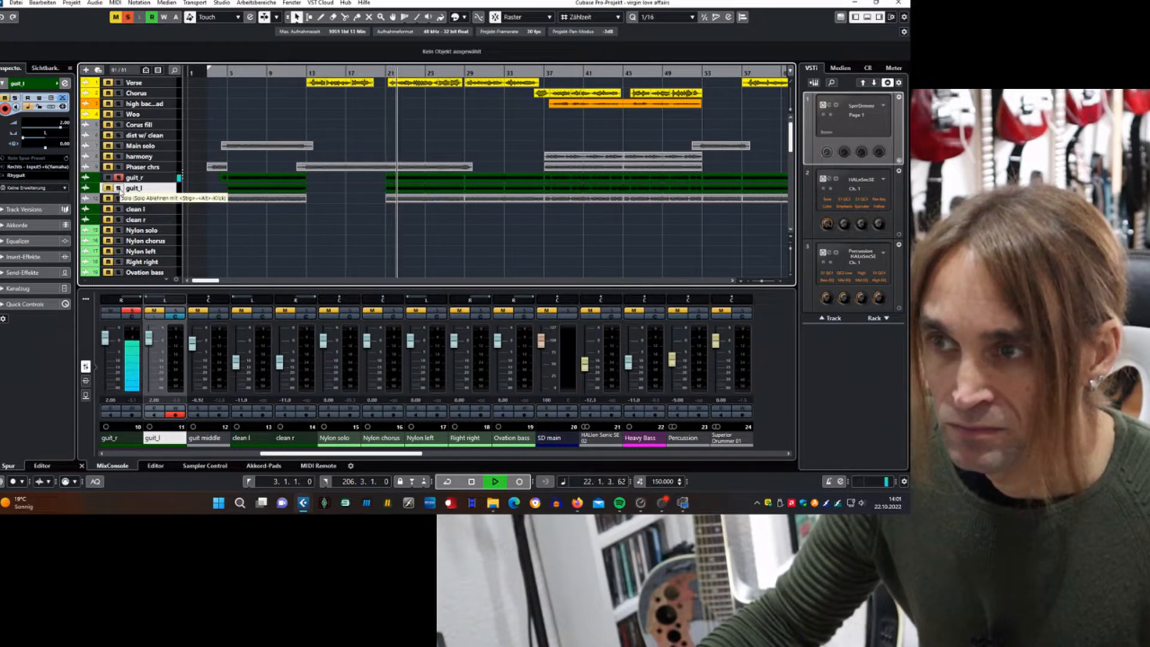
left_click(119, 188)
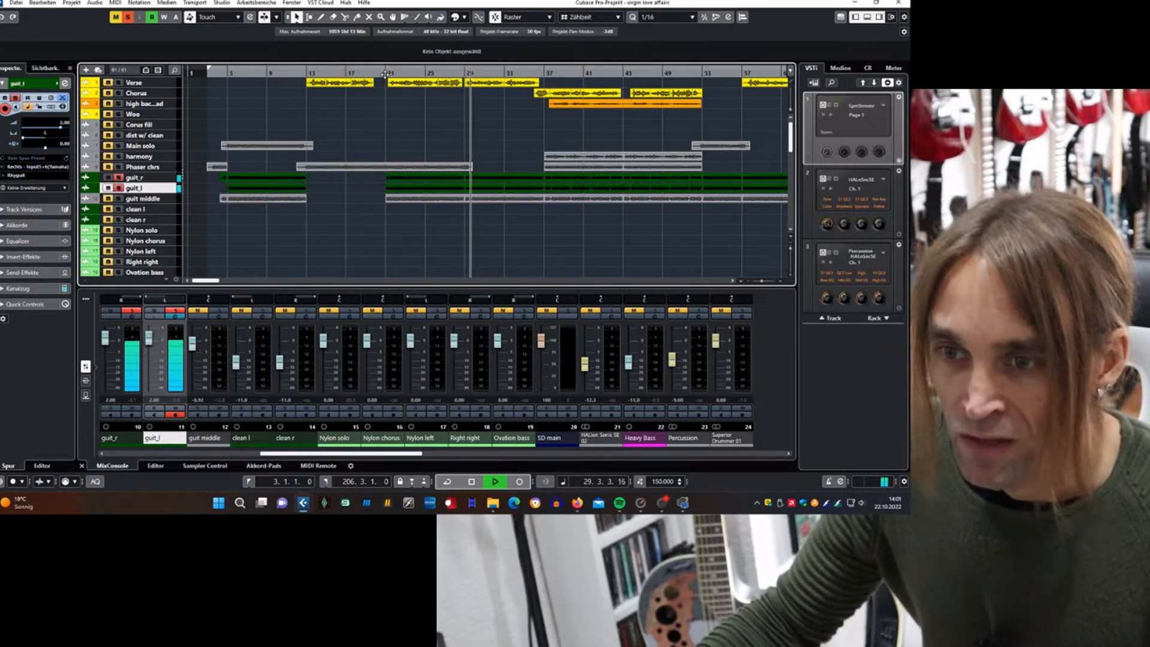
key("space")
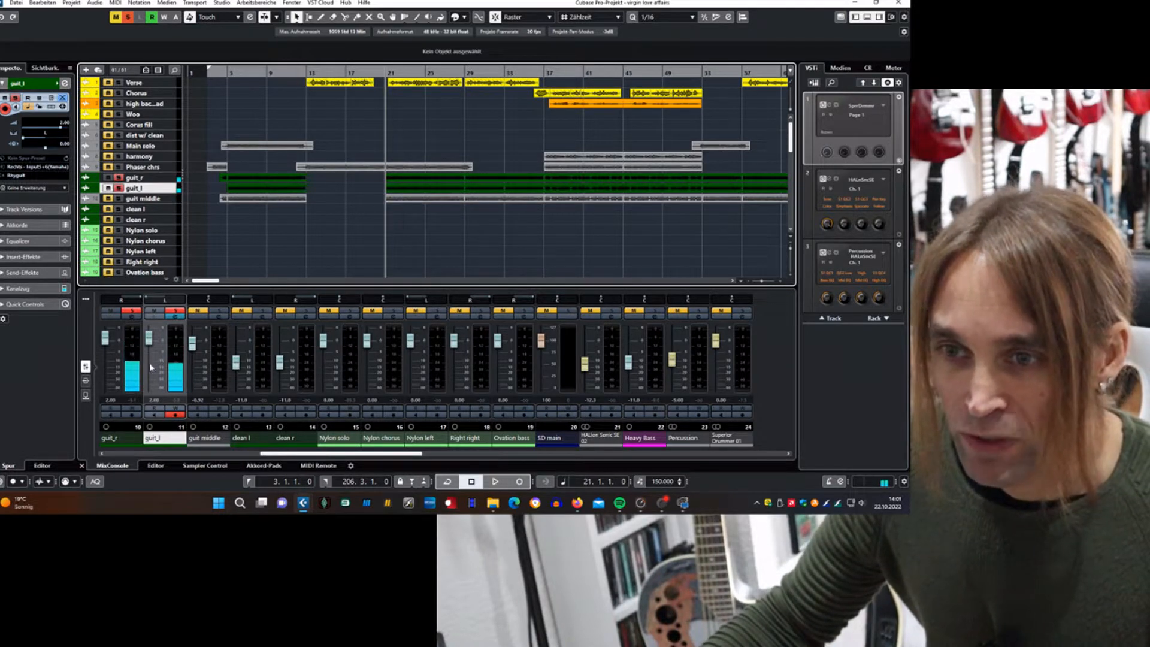
Step: Examine the channel settings of guit_r and guit_l, including their inserts, equalizer and output routing
left_click(131, 316)
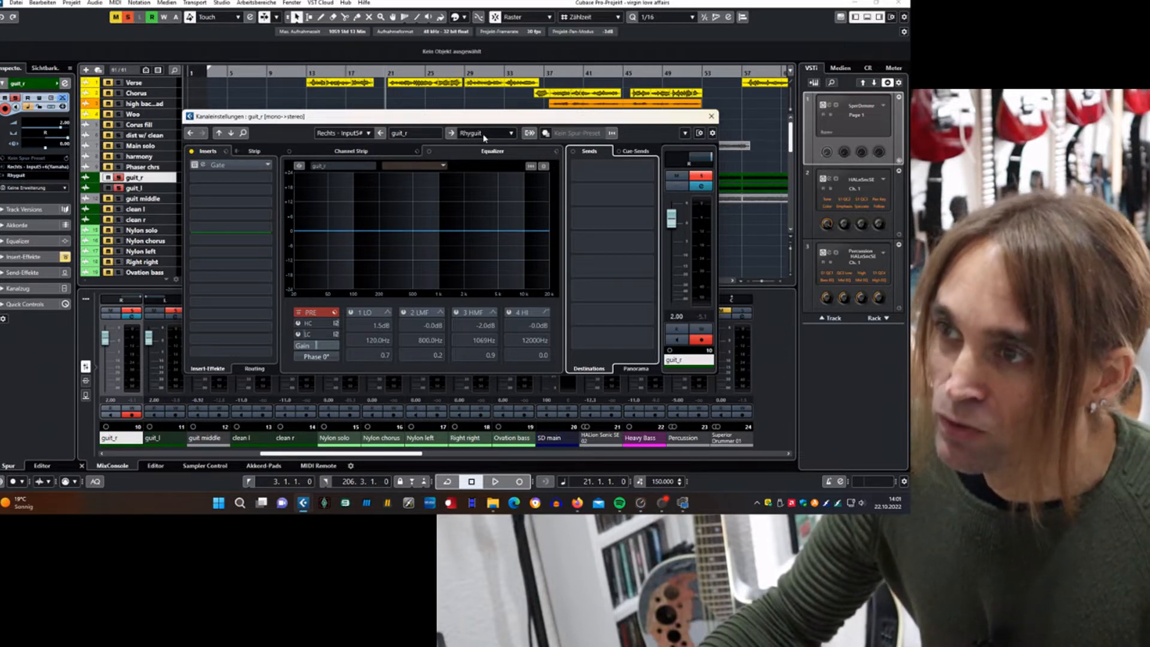
left_click(711, 116)
left_click(170, 190)
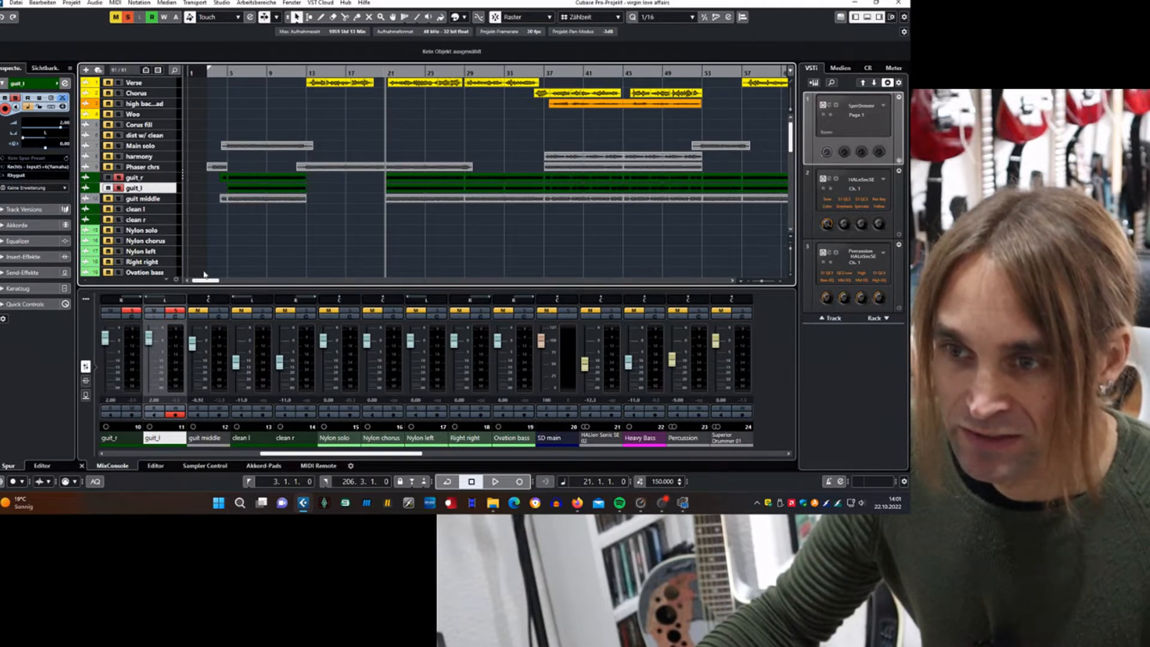
left_click(174, 317)
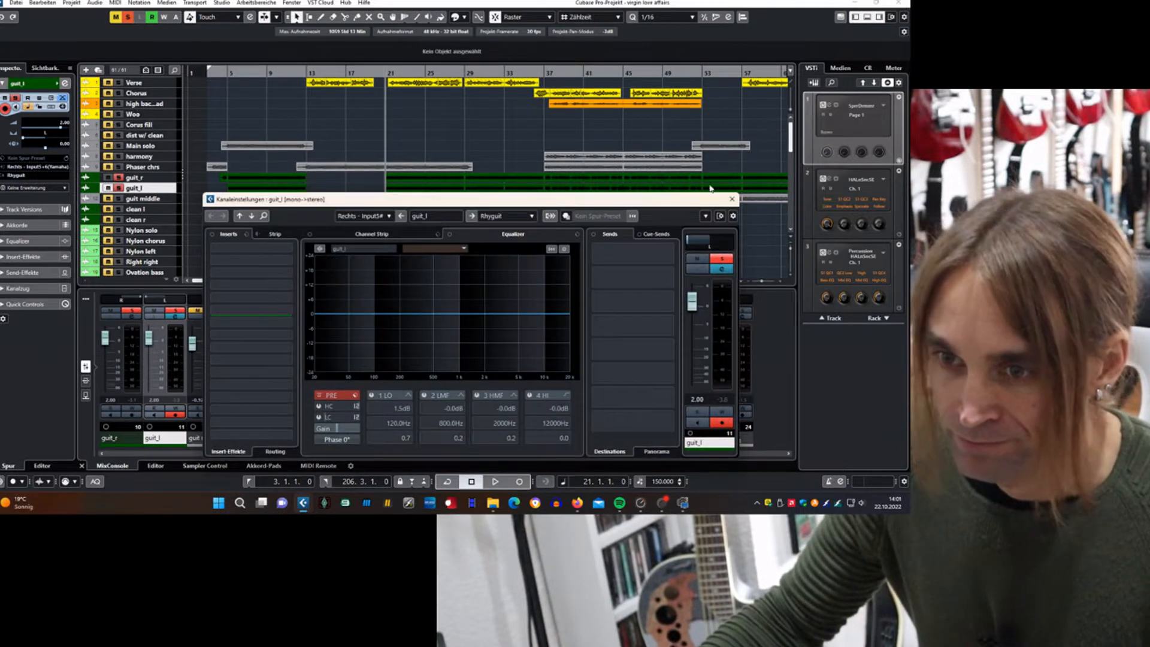
left_click(732, 199)
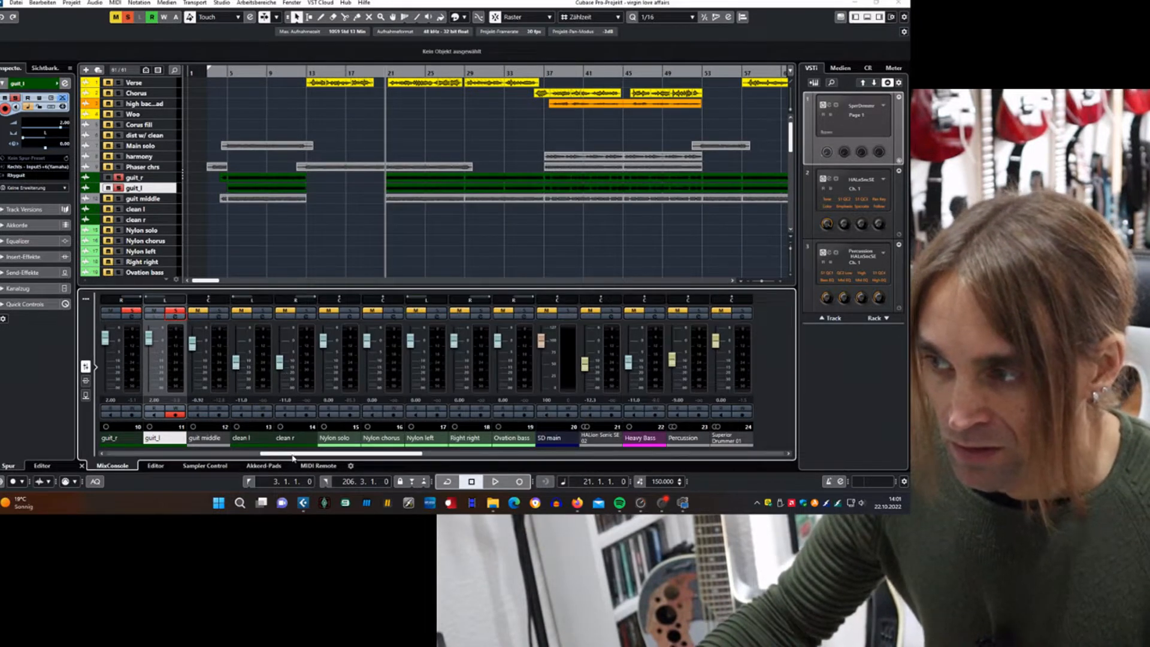
Step: Open the channel settings of the Rhyguit group and listen to the rhythm guitars while examining its equalizer
left_click_drag(293, 457, 533, 452)
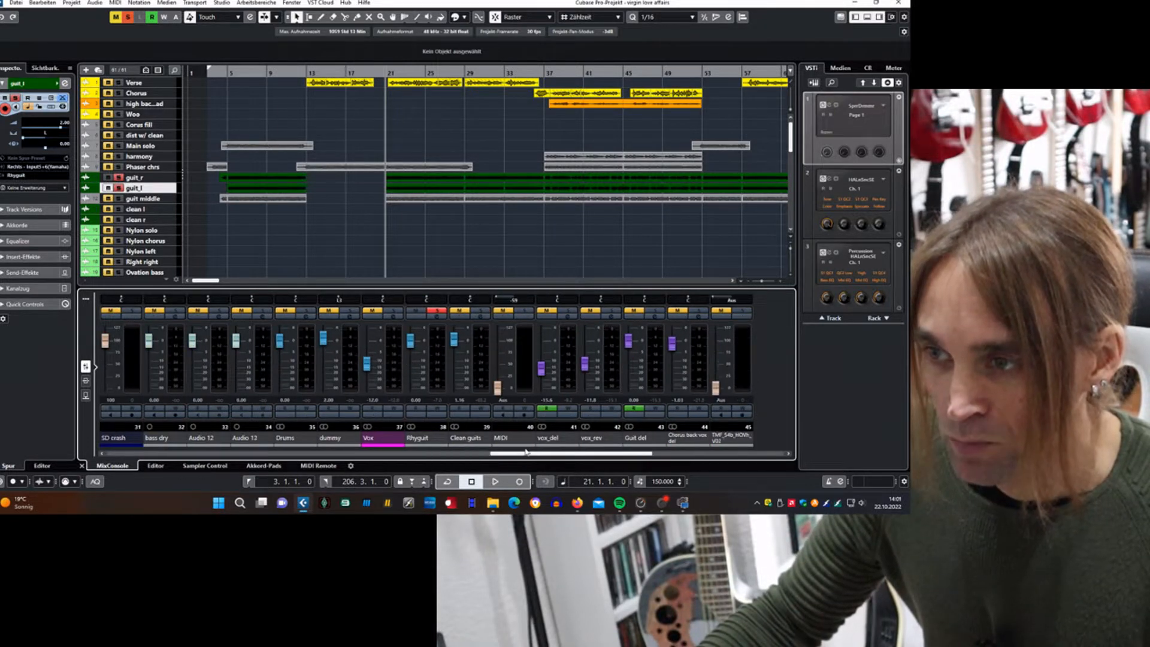
left_click(438, 317)
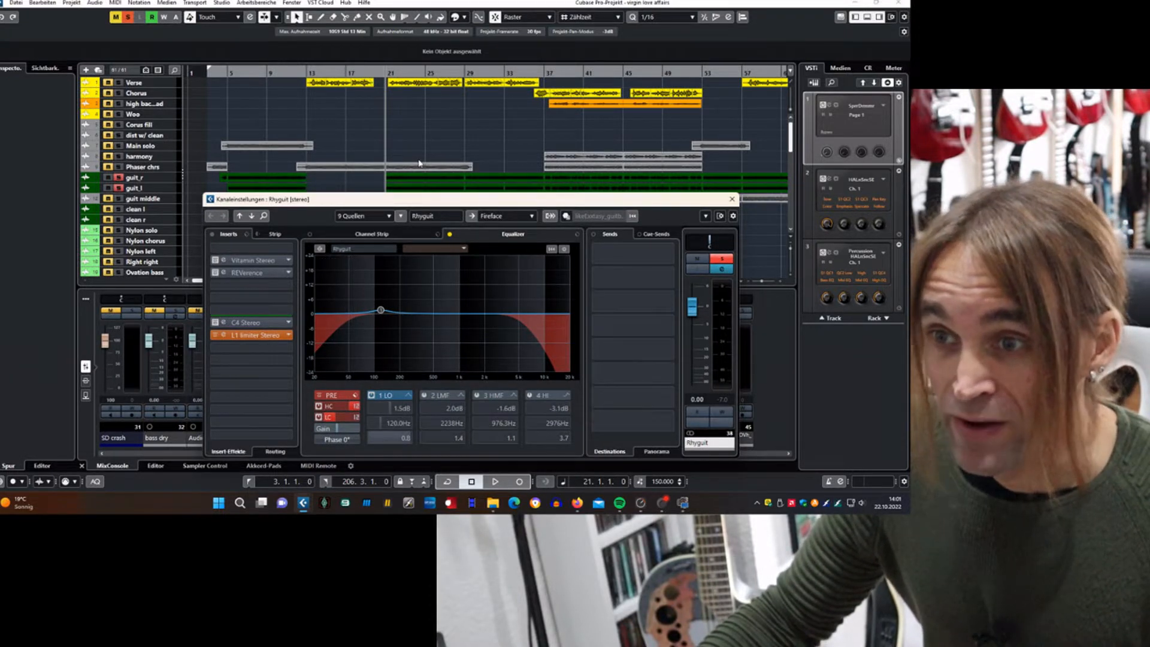
key("space")
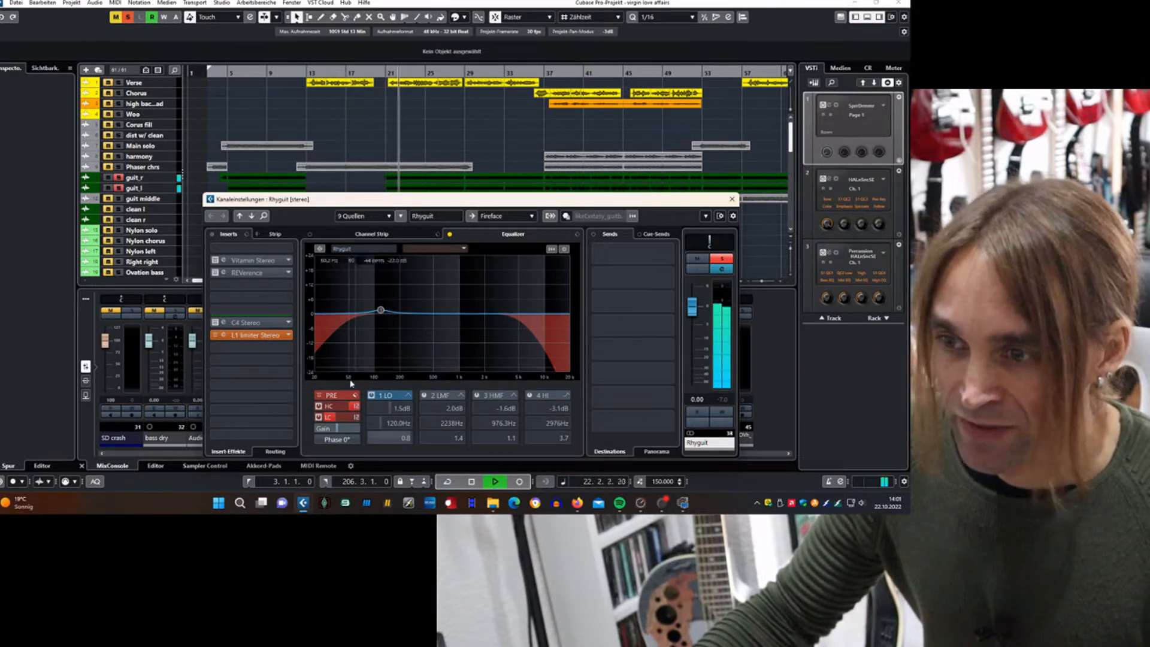
key("space")
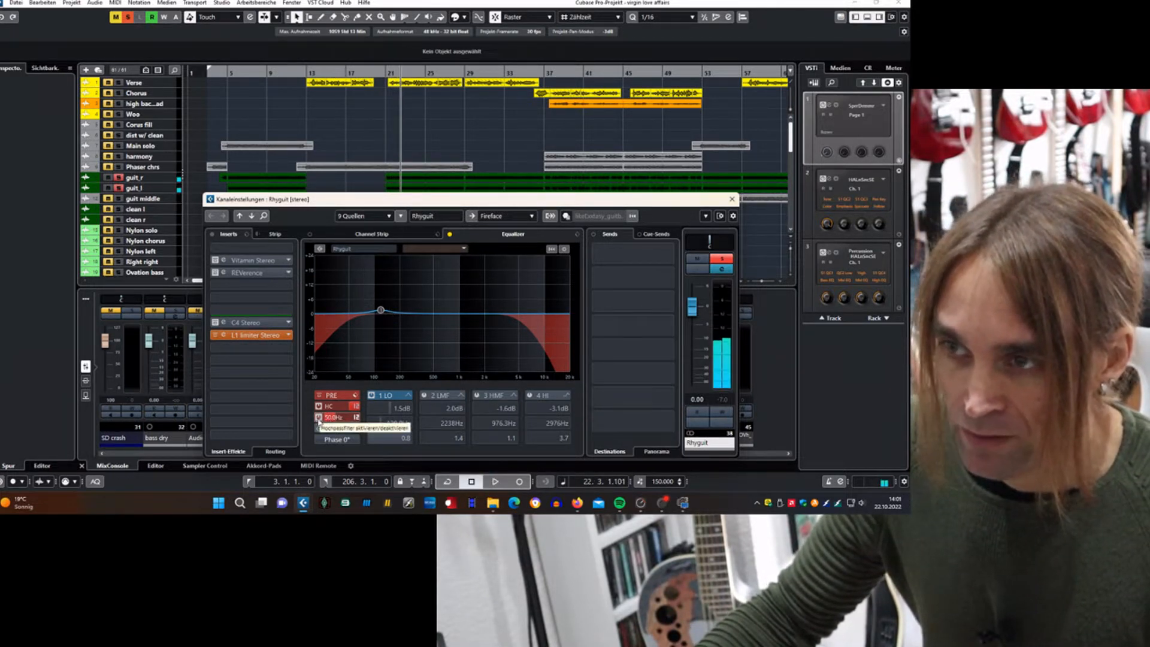
key("space")
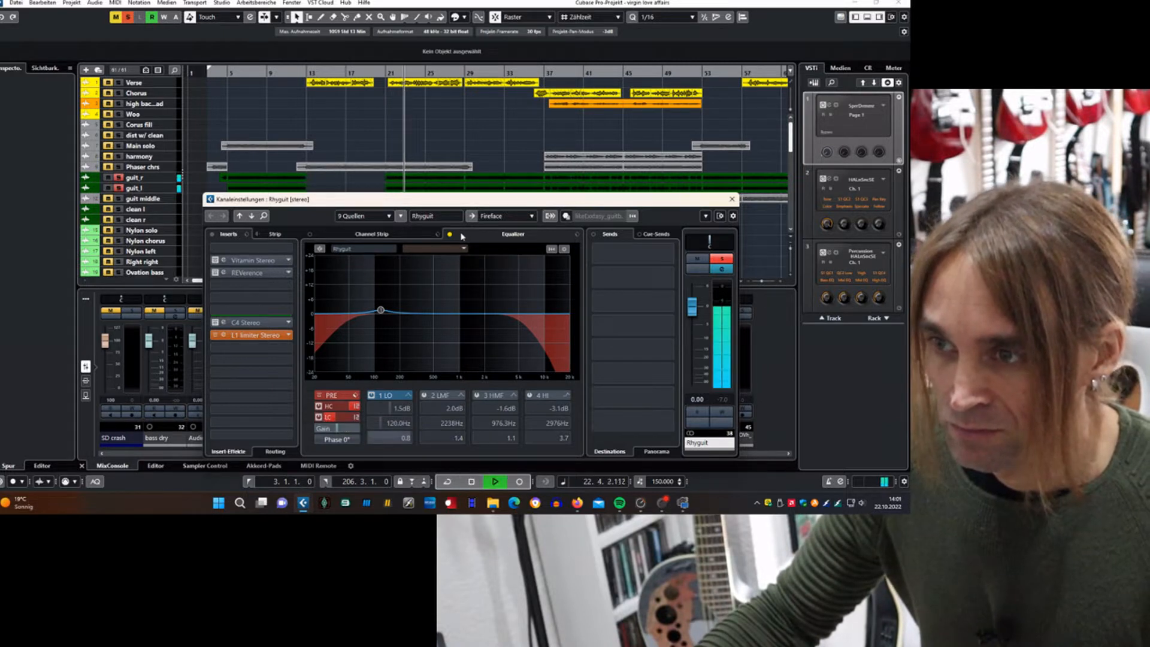
key("space")
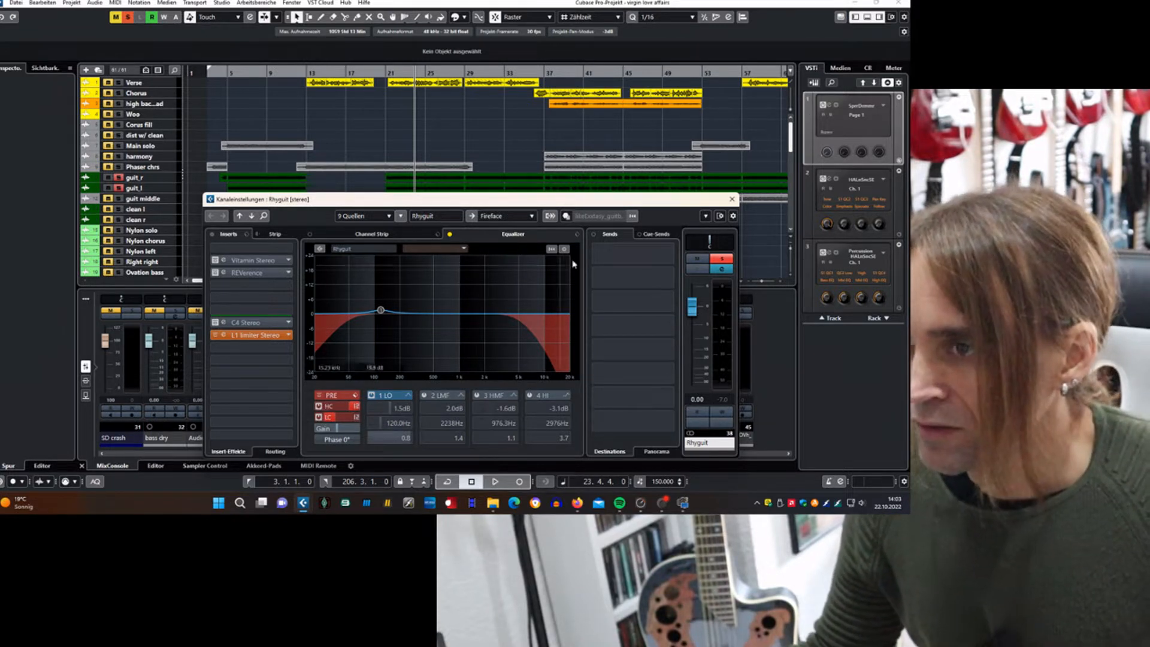
Step: Compare the rhythm guitars with the Rhyguit high-cut filter off and on during playback, and return the playhead to bar 21
key("space")
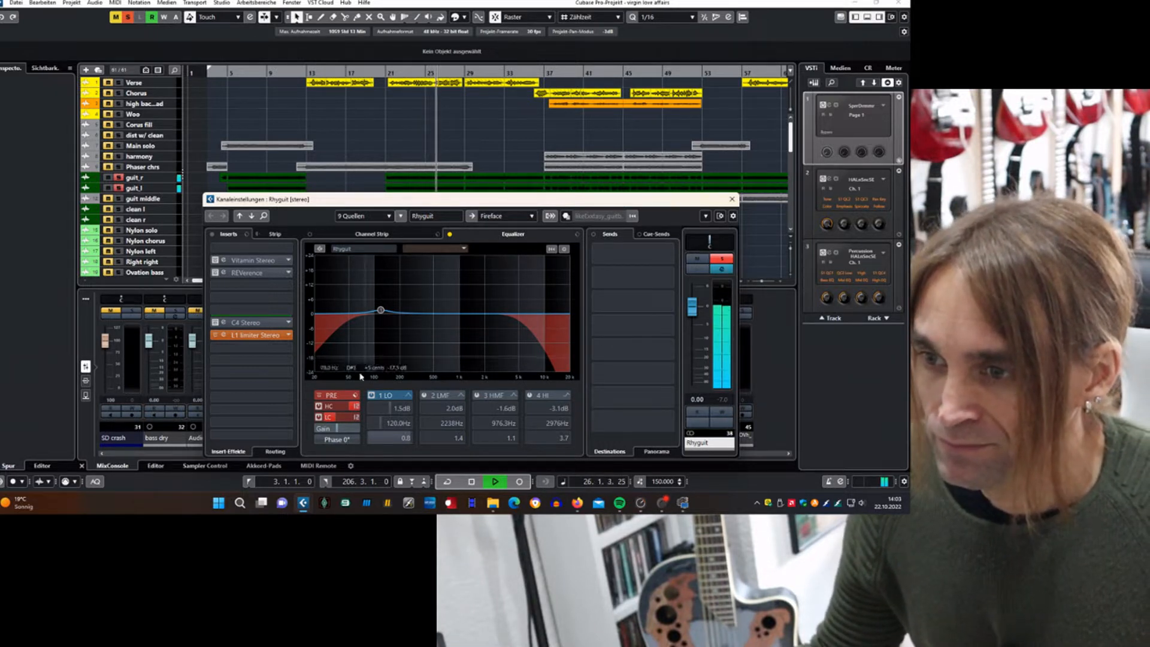
left_click(318, 406)
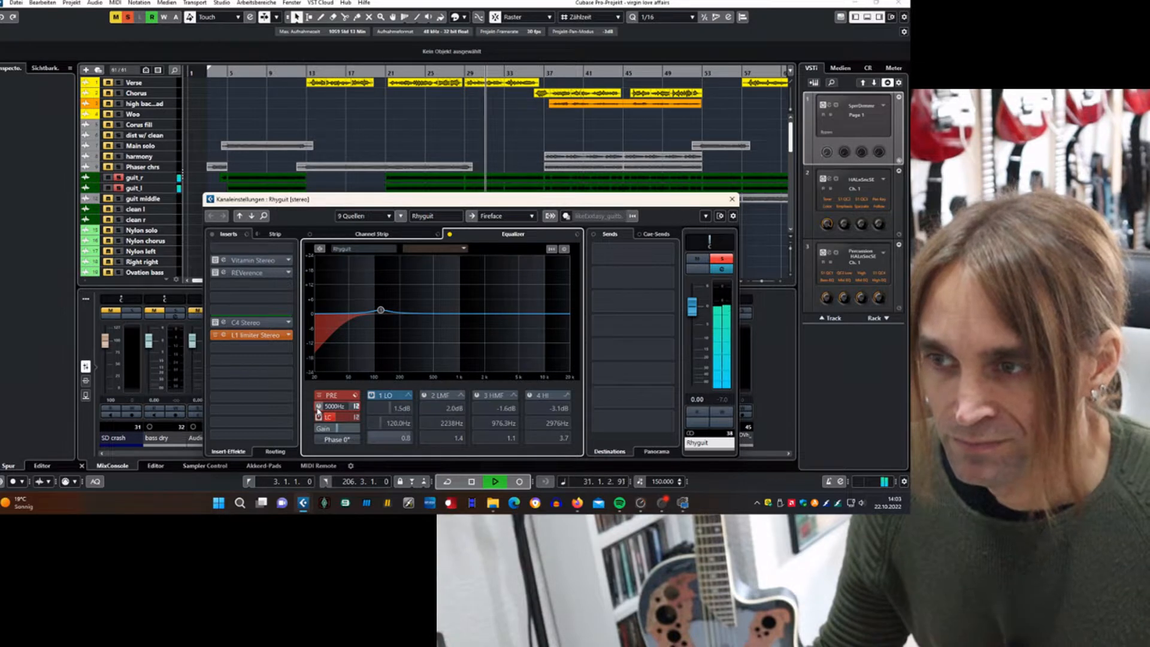
left_click(318, 407)
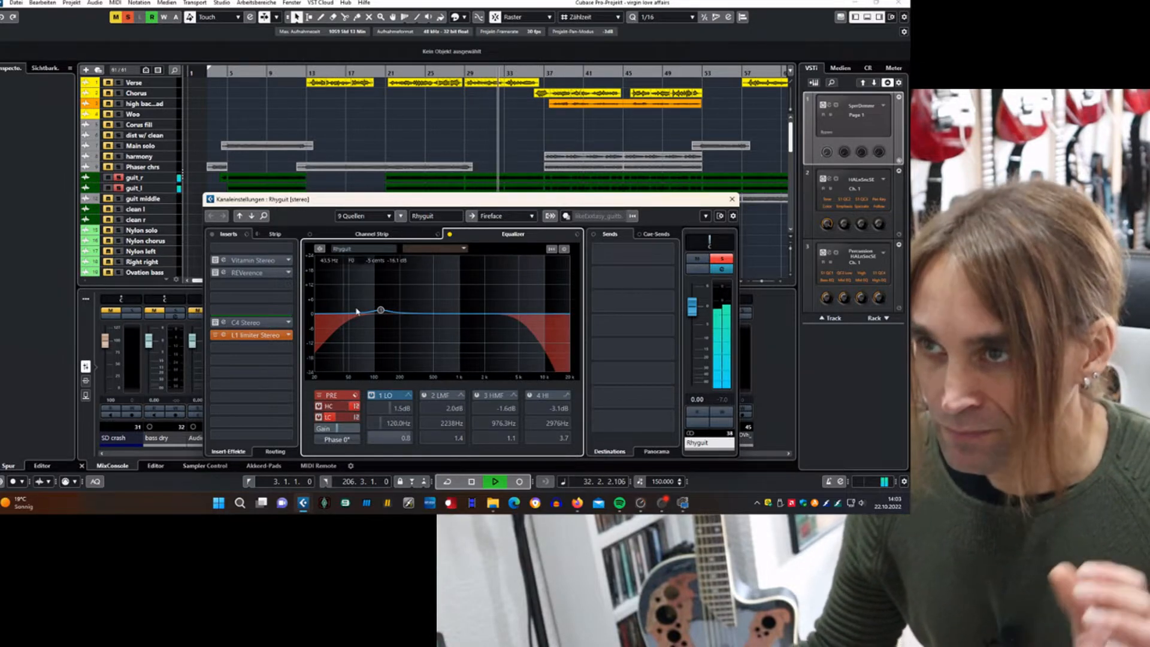
key("space")
left_click(390, 73)
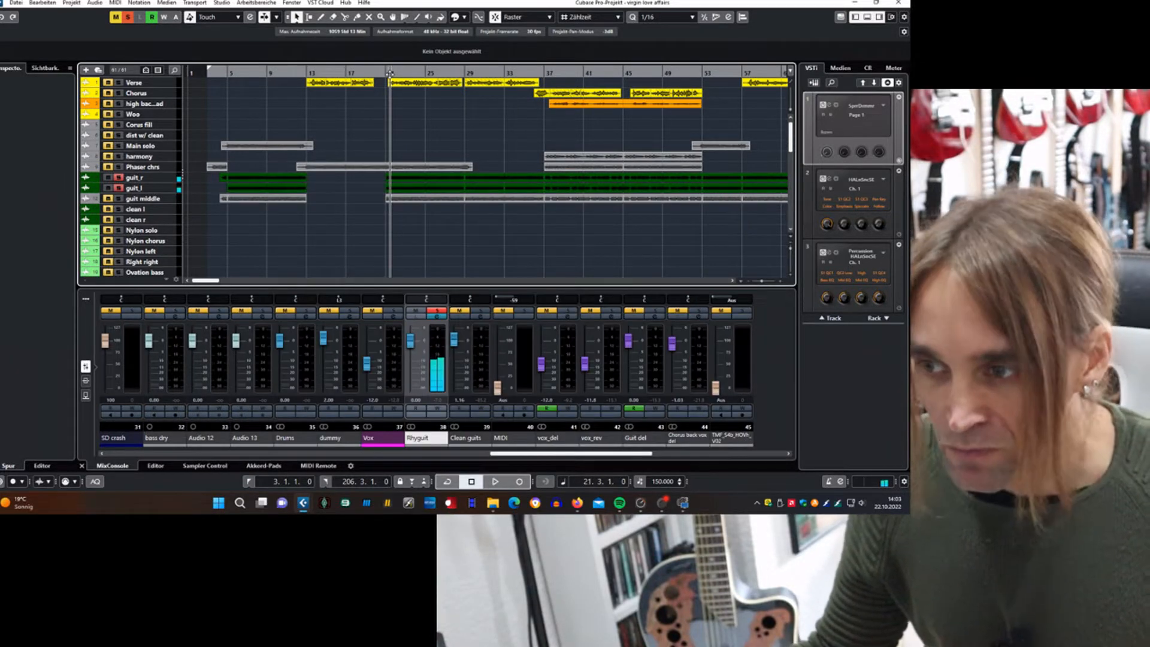
Step: Open the L1 limiter Stereo insert of the Rhyguit channel and play the guitars to check its levels
left_click(442, 321)
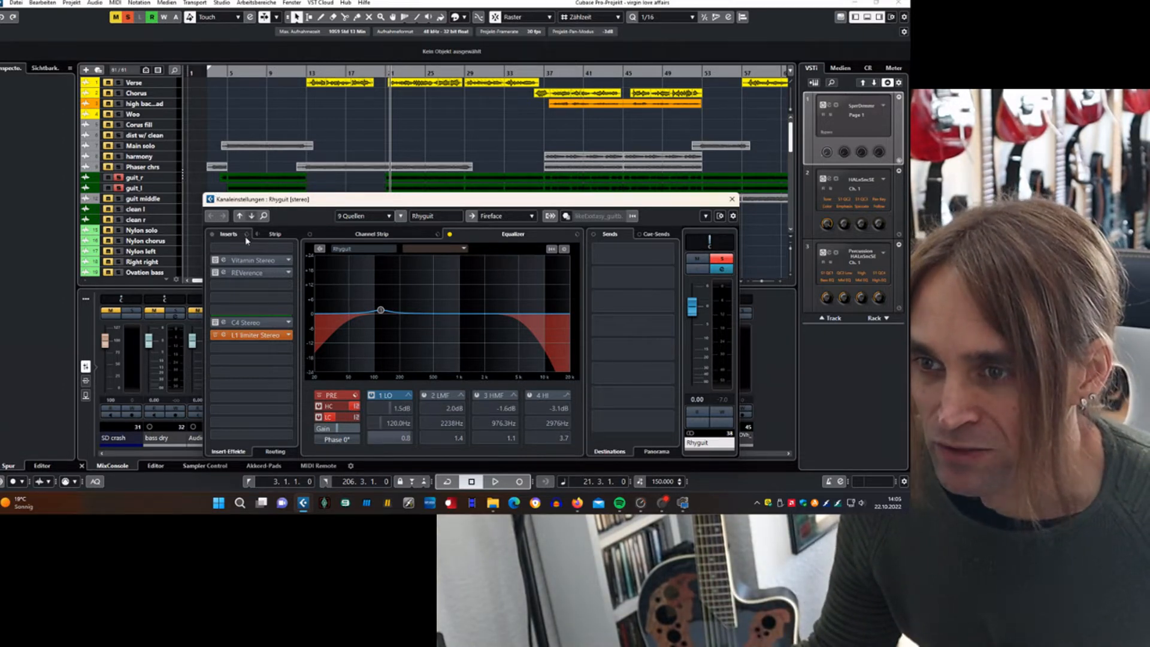
left_click(224, 336)
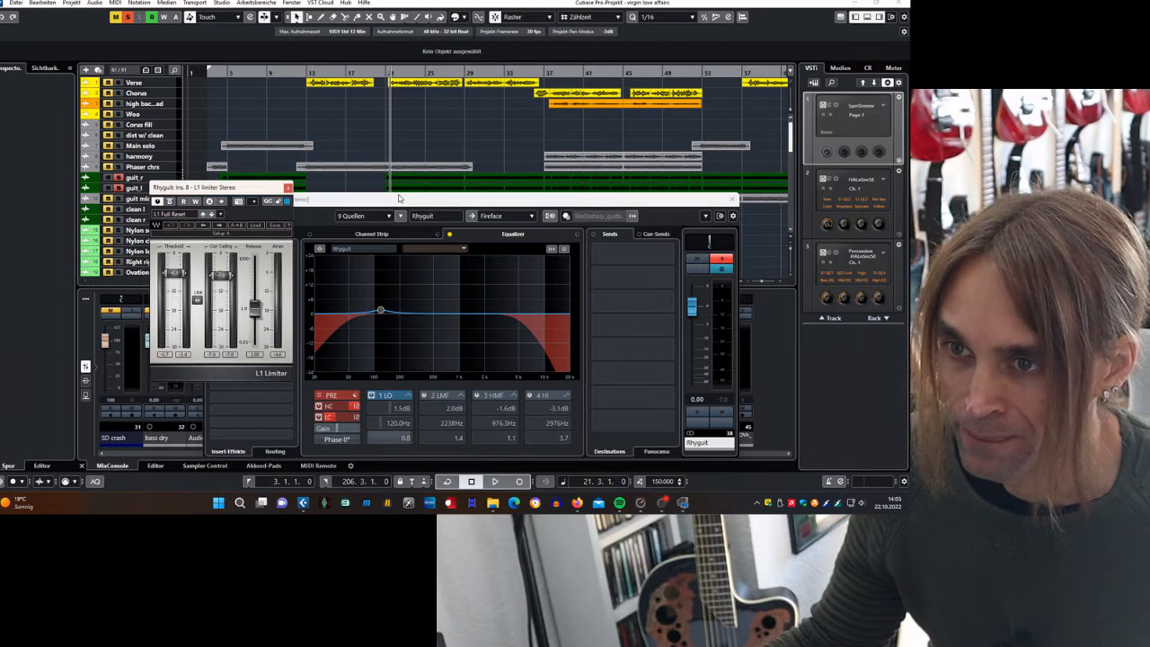
key("space")
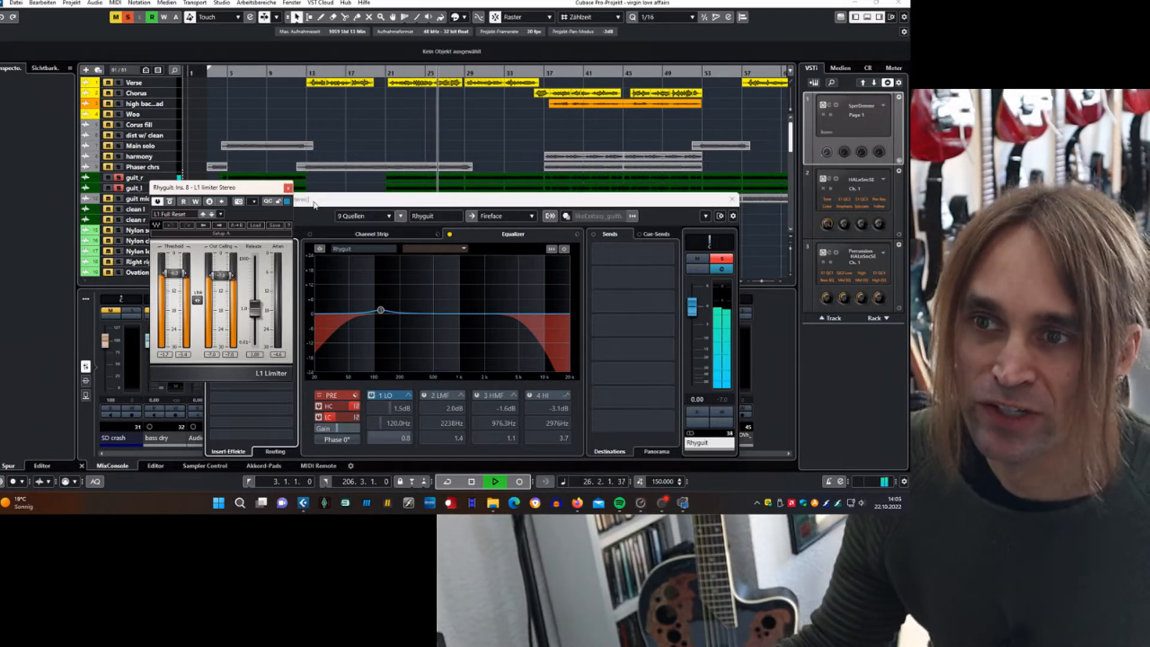
key("space")
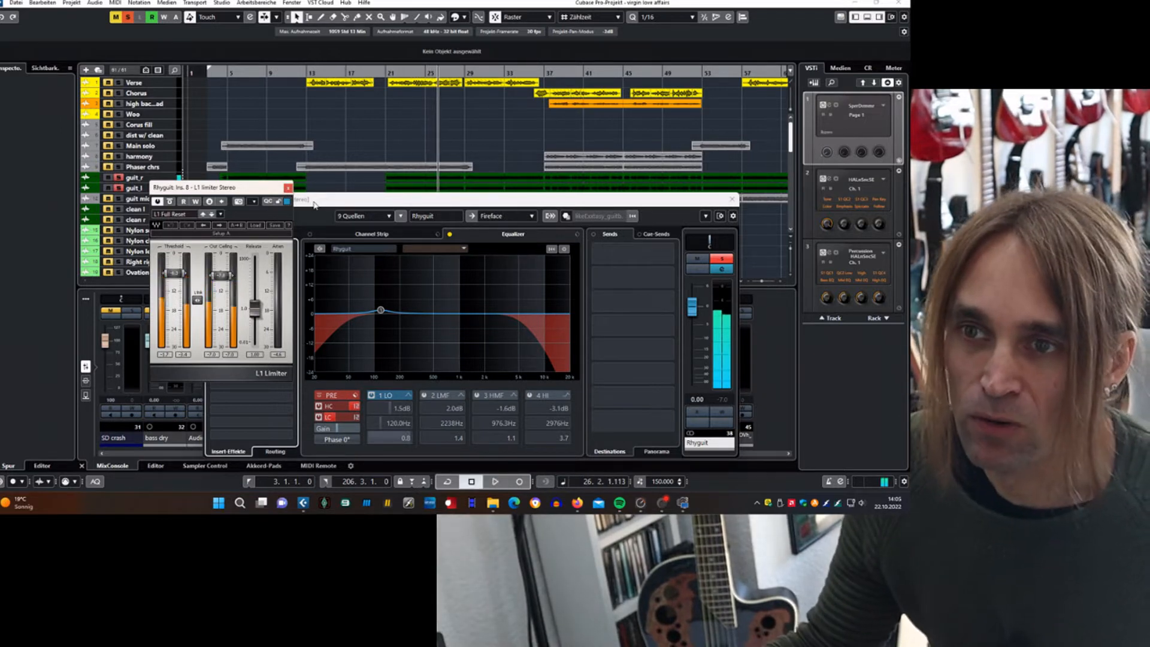
Step: Unsolo guit_r and guit_l, solo the Rhyguit group channel instead, and move the limiter window off the track list
left_click(119, 180)
left_click(121, 189)
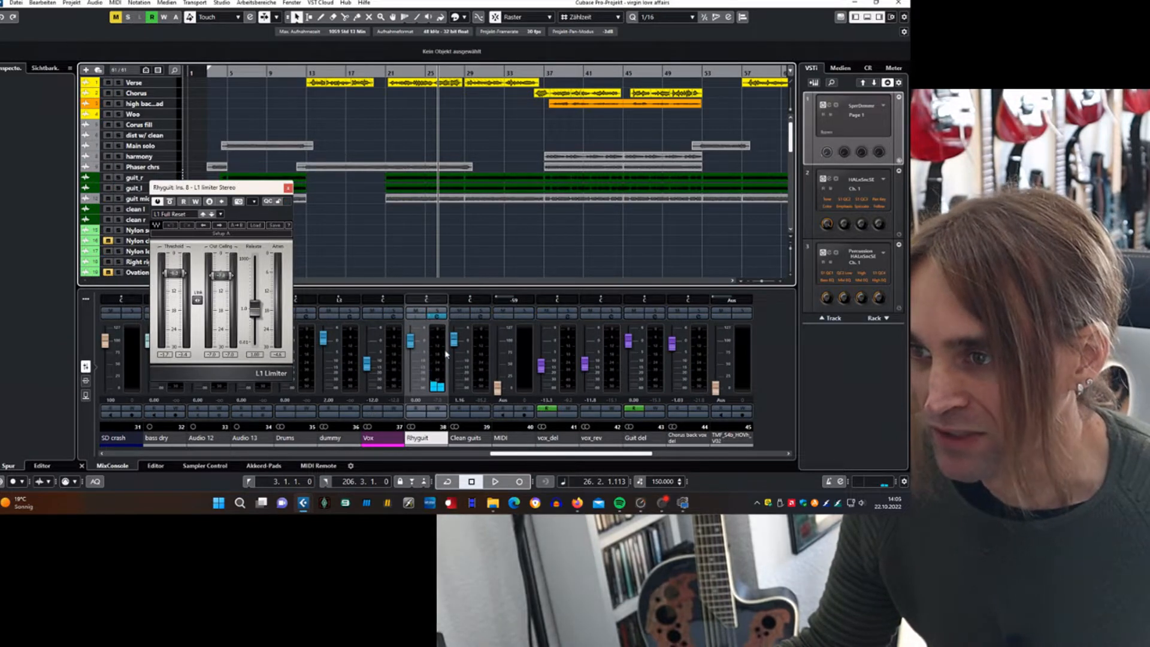
left_click(436, 311)
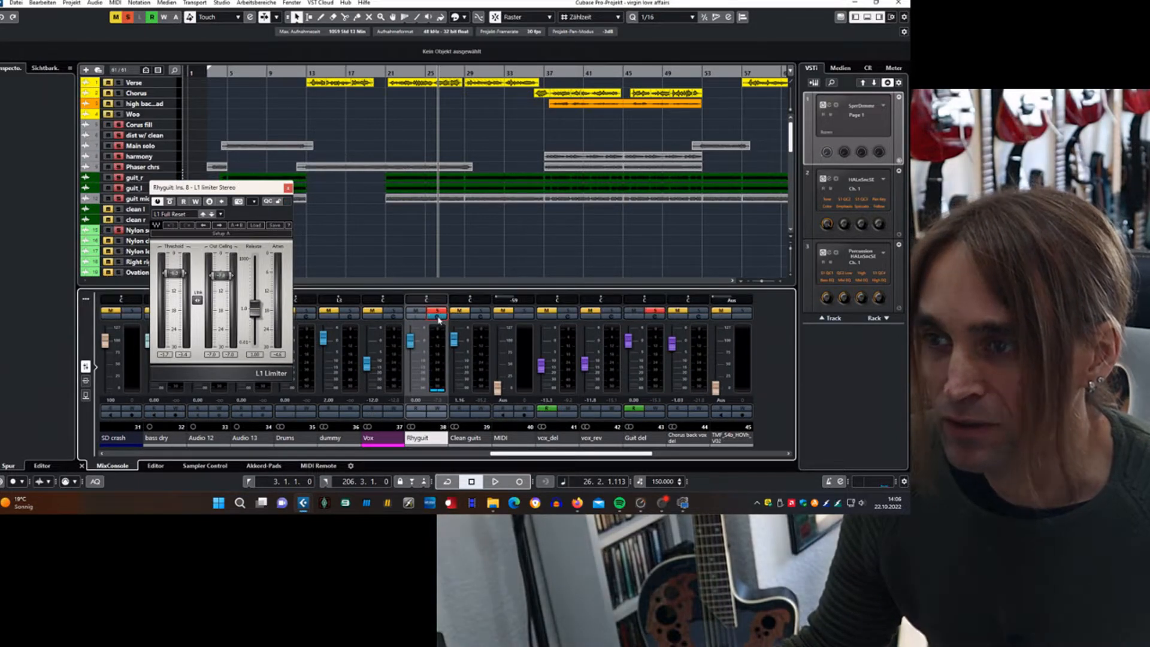
left_click_drag(250, 186, 317, 229)
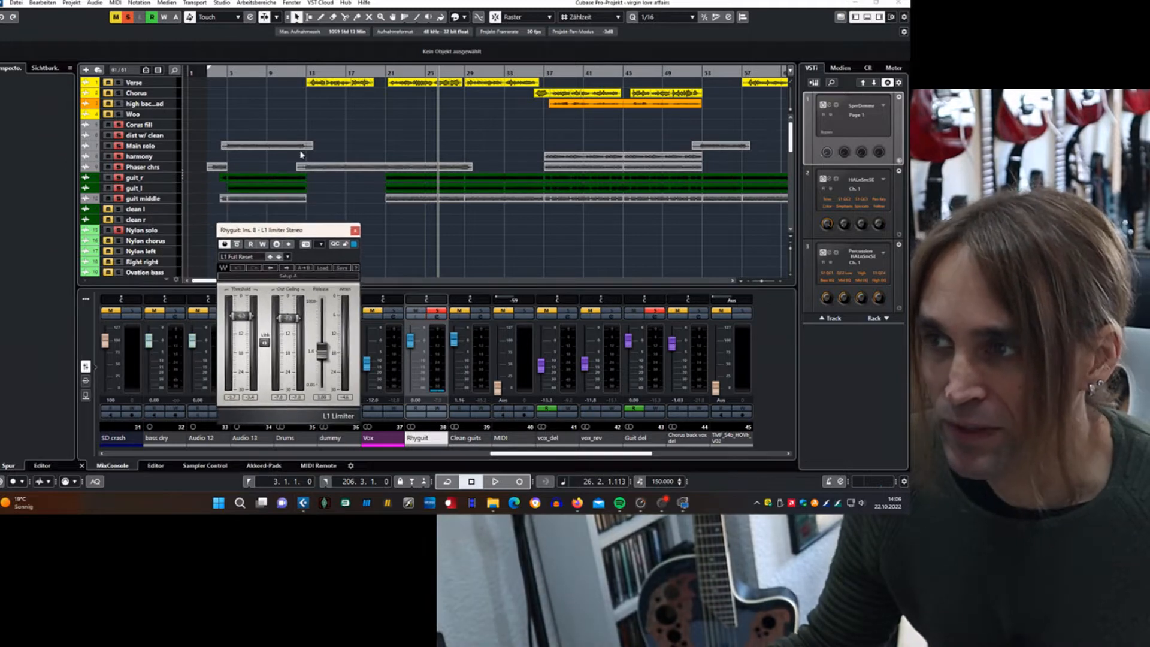
Step: Play the soloed Rhyguit group from about bar 5, where the first rhythm guitar parts begin
left_click(225, 72)
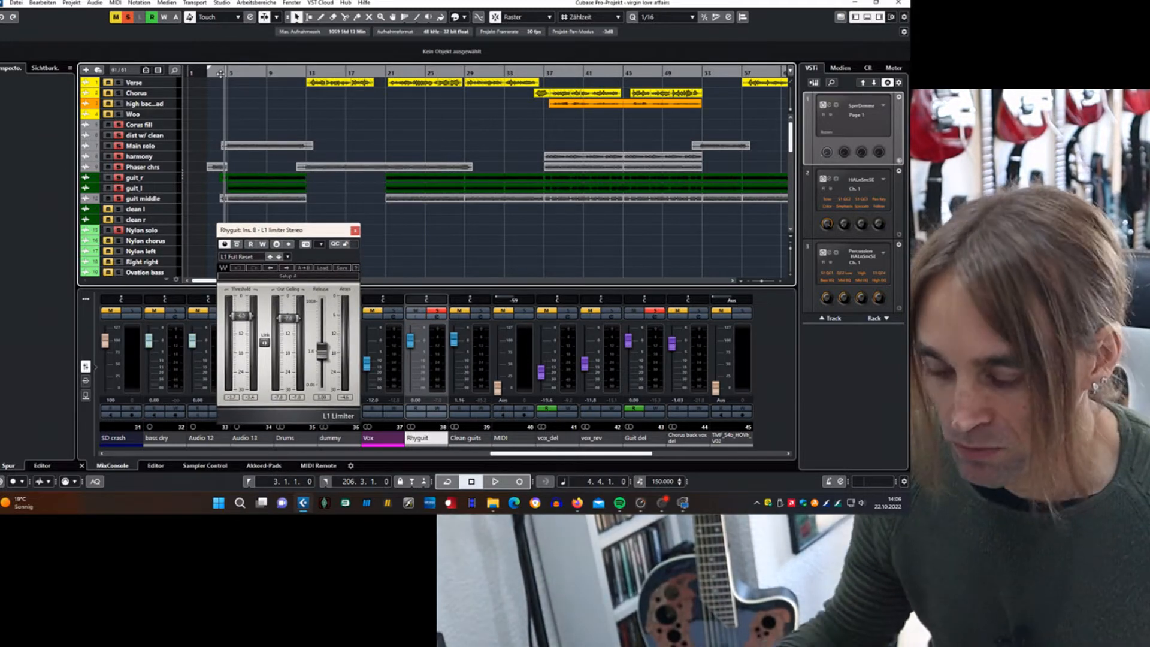
left_click(210, 74)
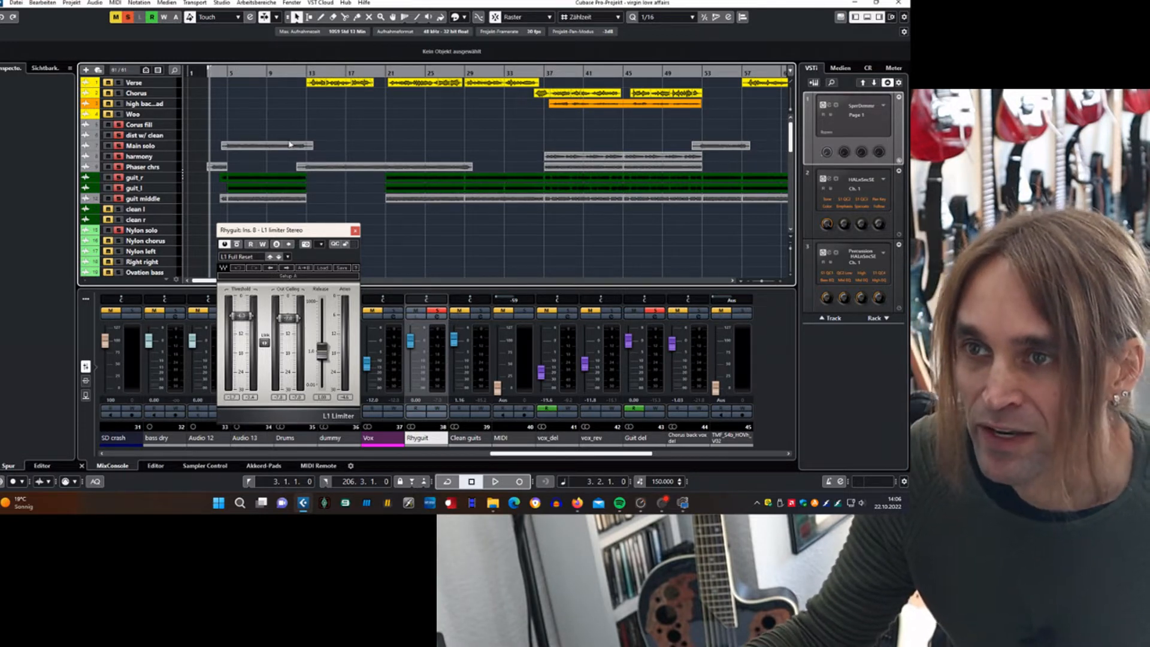
left_click(227, 73)
key("space")
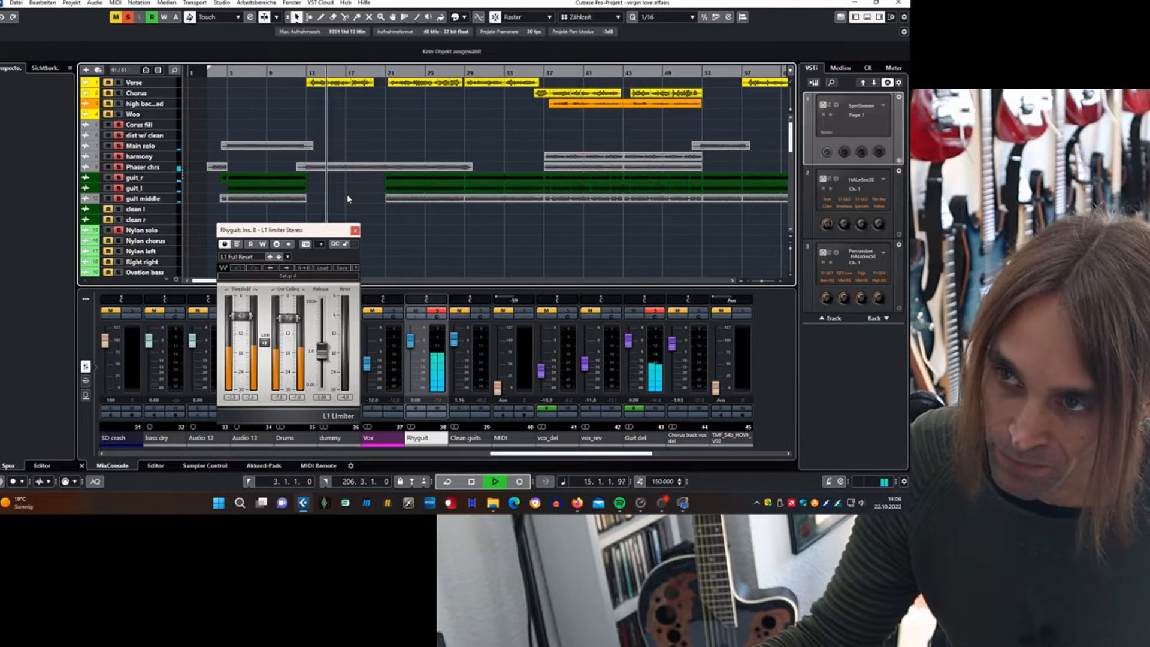
Step: Play the soloed Rhyguit group from about bar 21 and compare it with the full mix by switching its solo off and on
key("space")
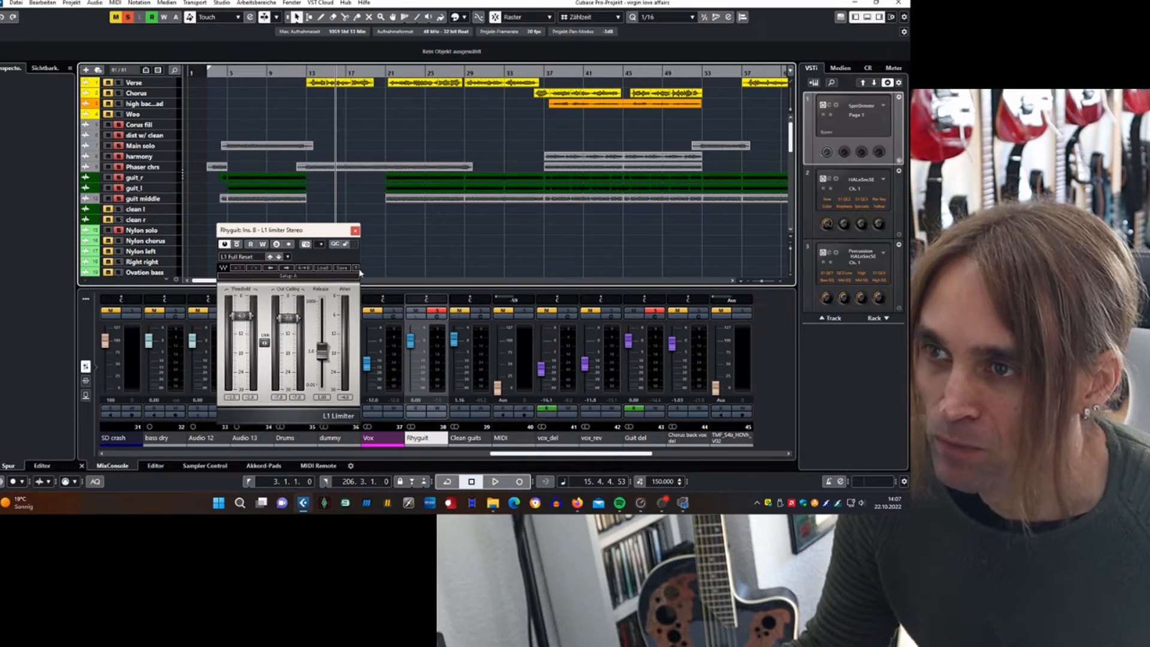
left_click(384, 76)
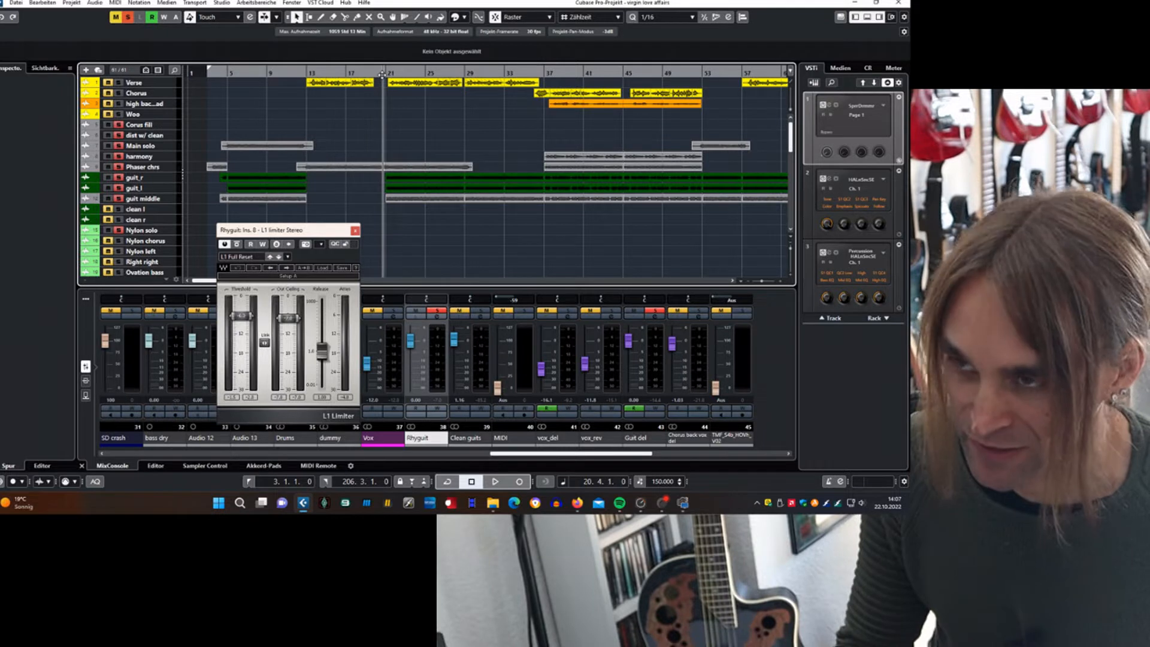
key("space")
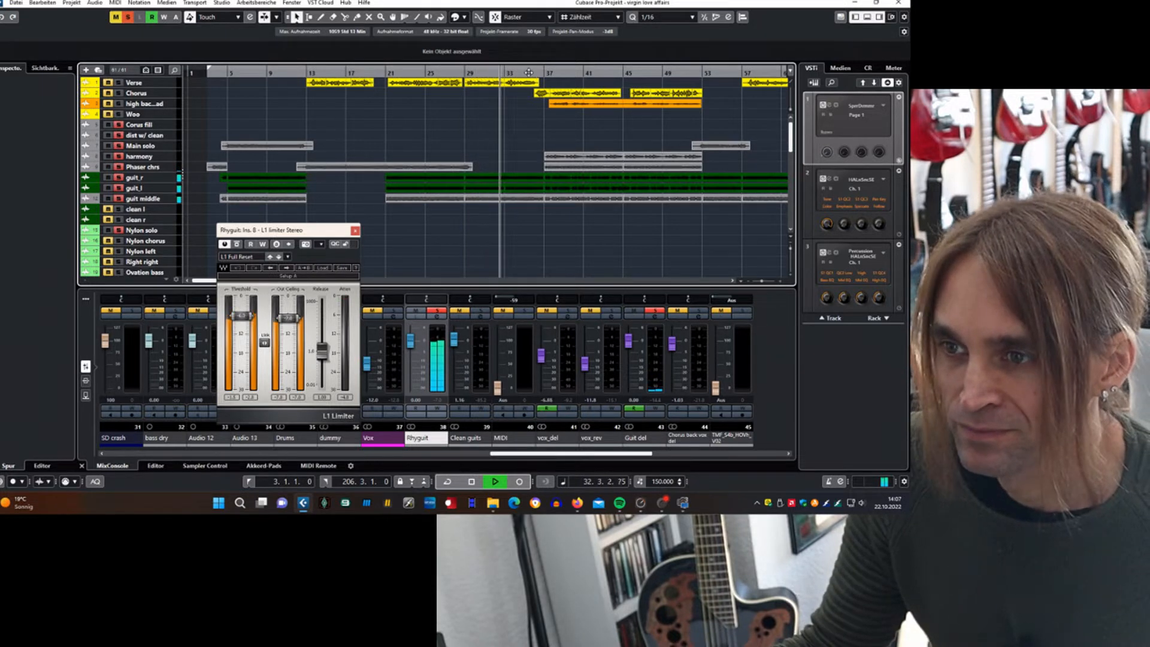
left_click(437, 310)
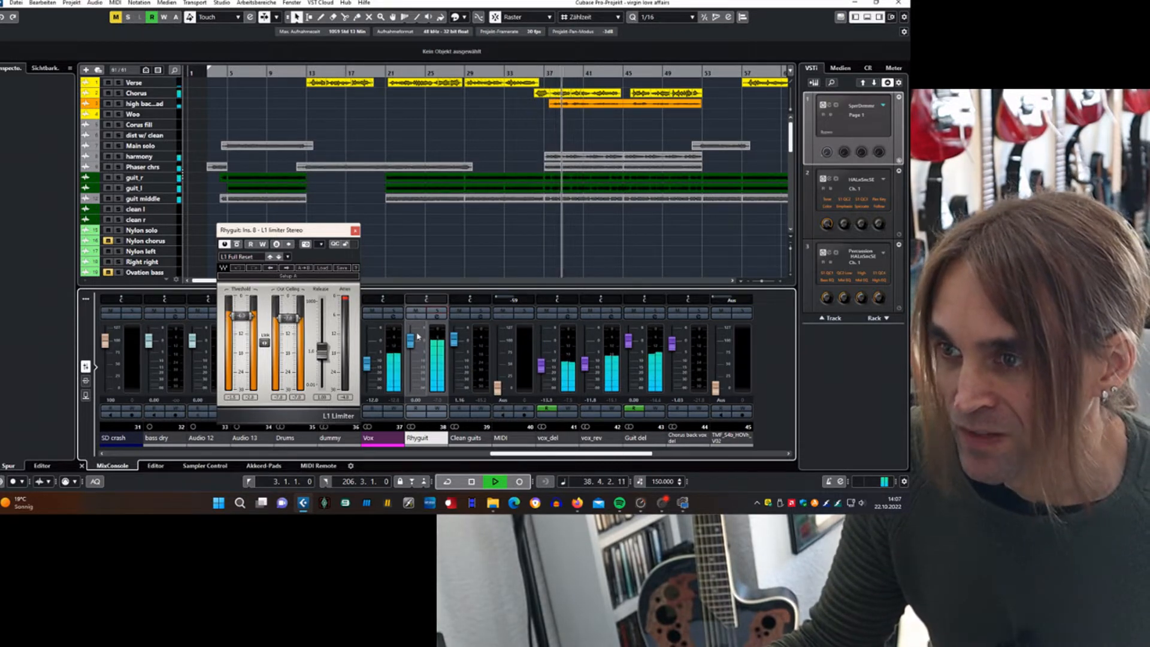
left_click(437, 310)
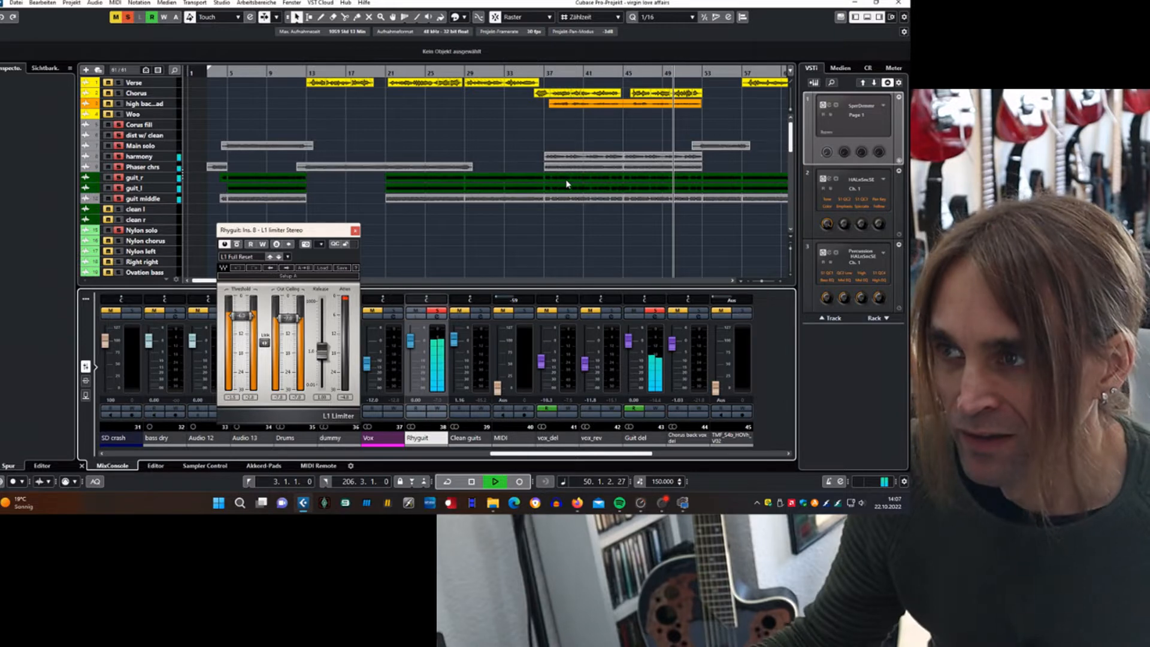
key("space")
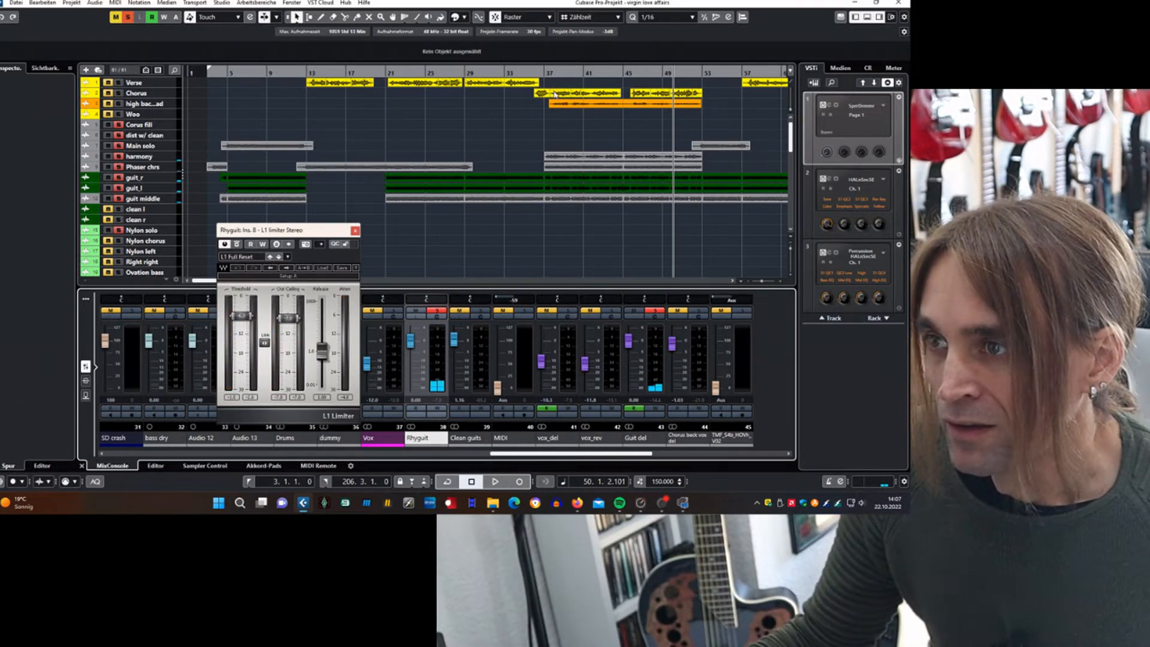
Step: Play from bar 37 while lowering the linked thresholds and output ceilings of the Rhyguit L1 limiter, easing them back up slightly
left_click(544, 73)
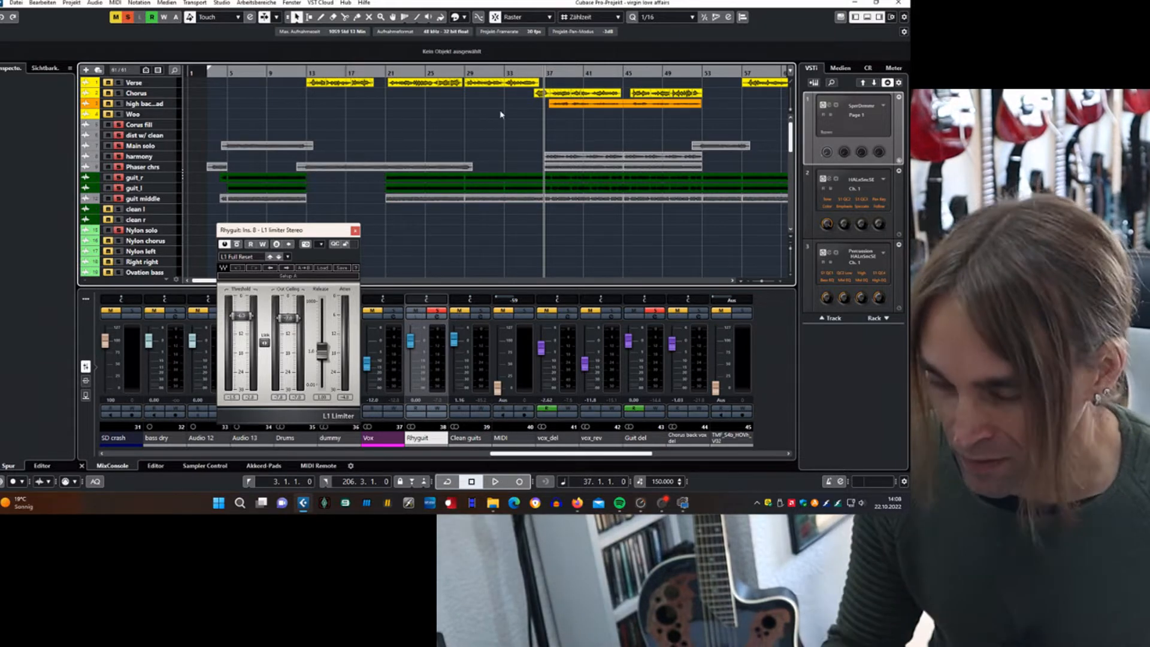
key("space")
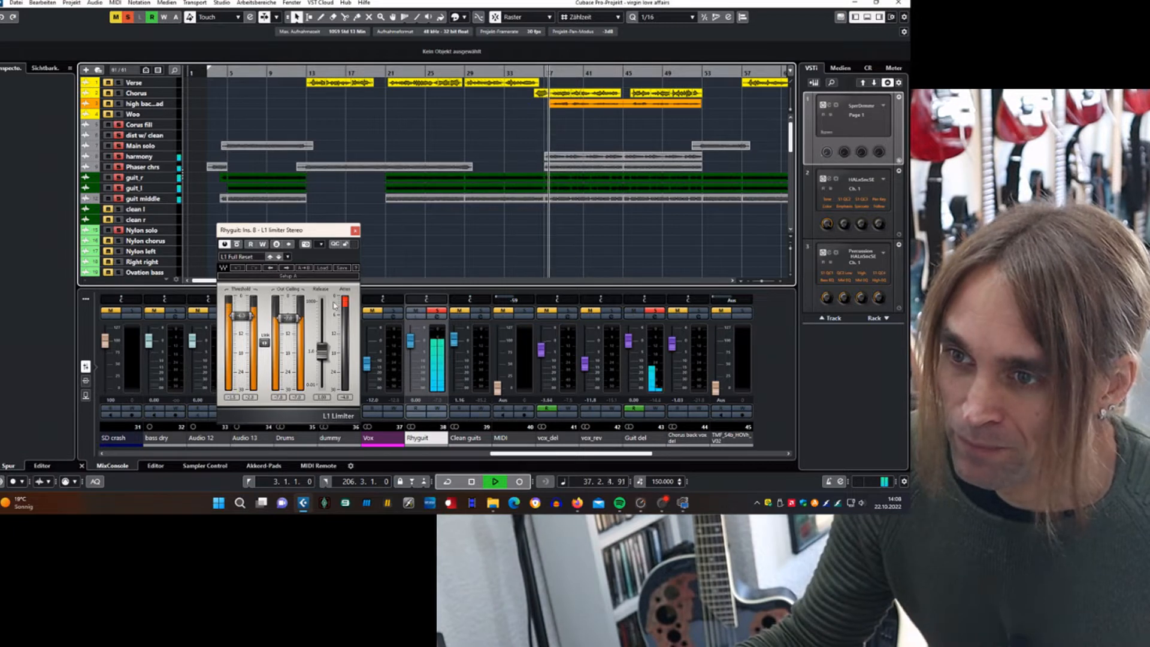
left_click_drag(264, 343, 264, 364)
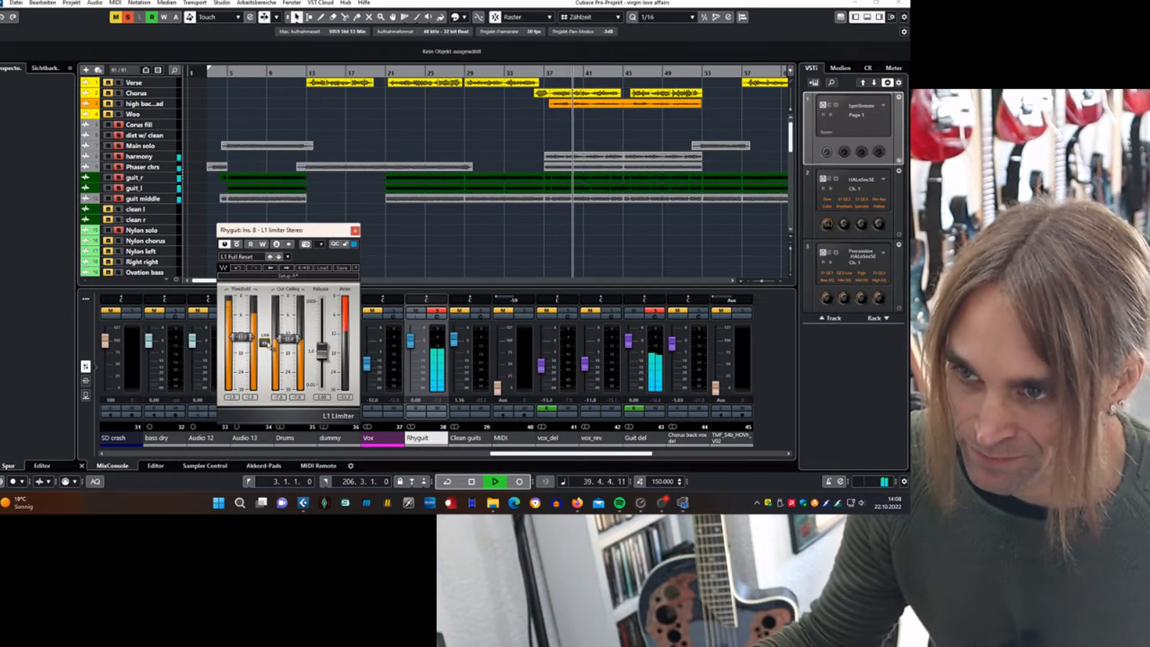
left_click_drag(265, 345, 266, 339)
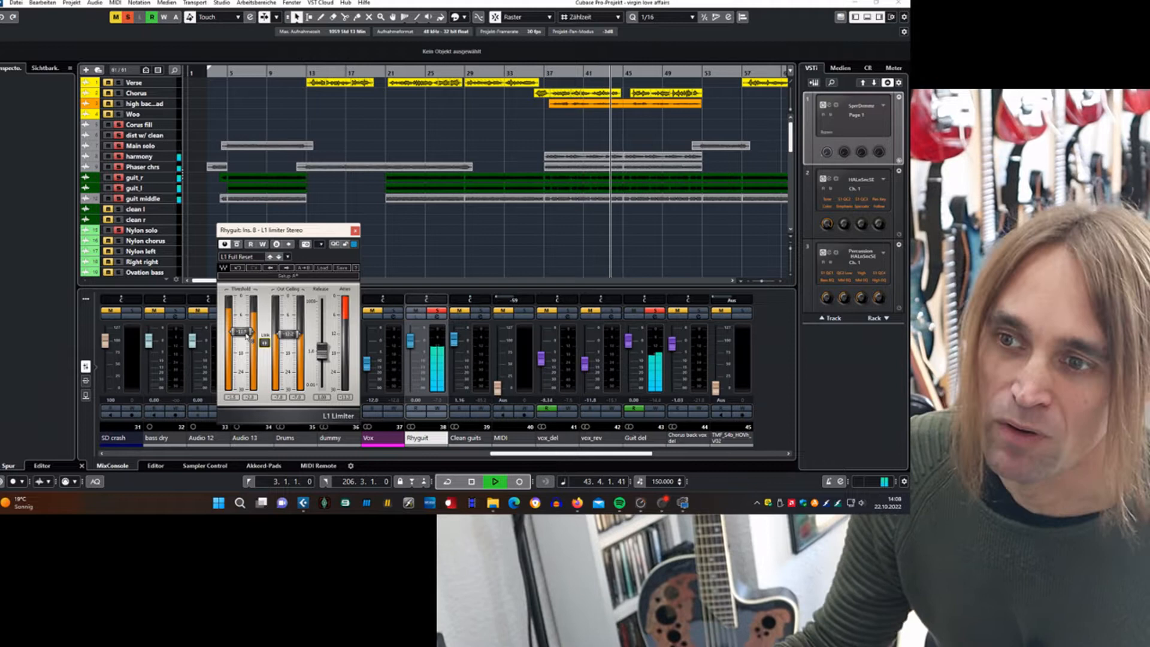
key("space")
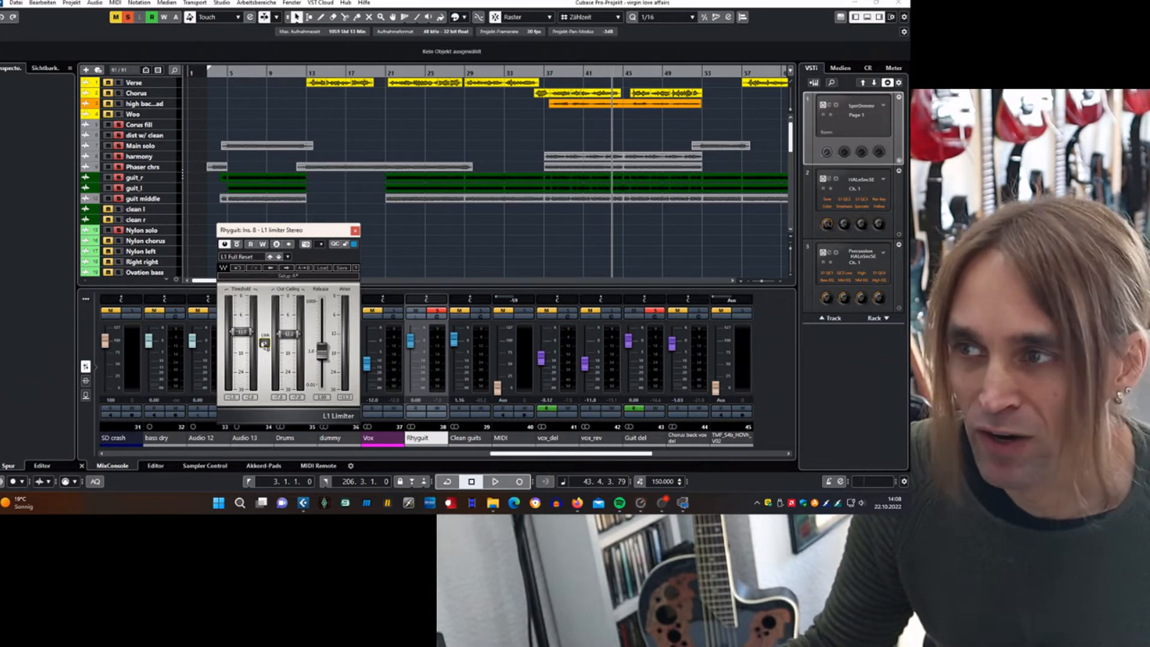
Step: Replay the guitars from bar 37 and raise the Rhyguit limiter's linked thresholds and ceilings so that it only catches the peaks
left_click(542, 73)
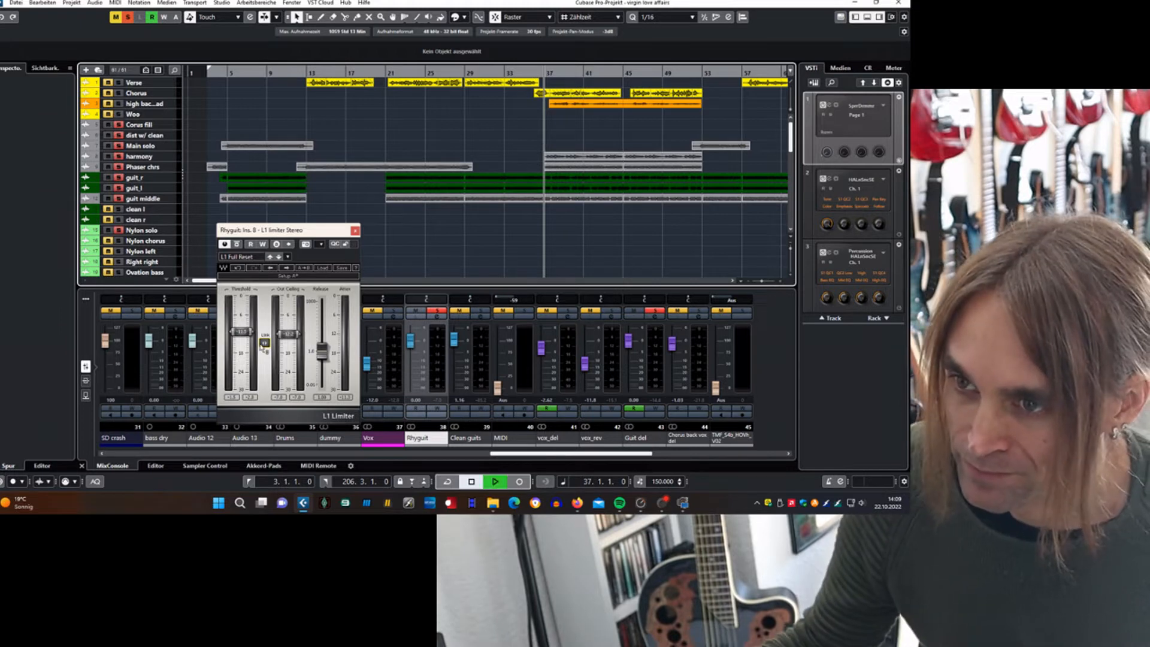
key("space")
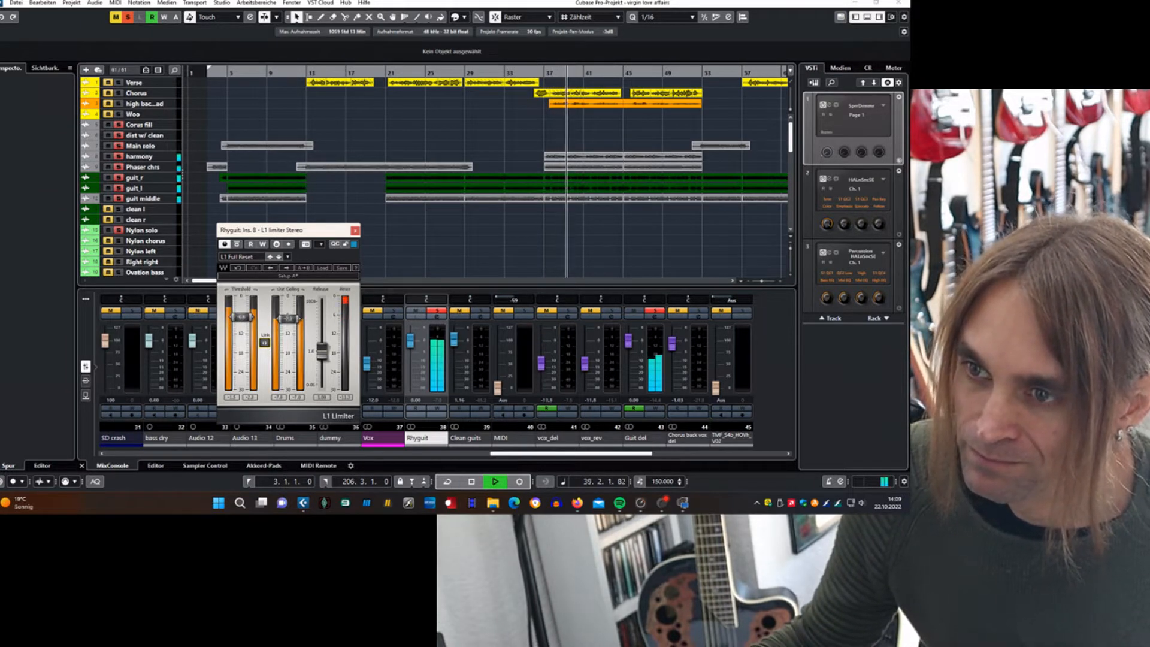
key("space")
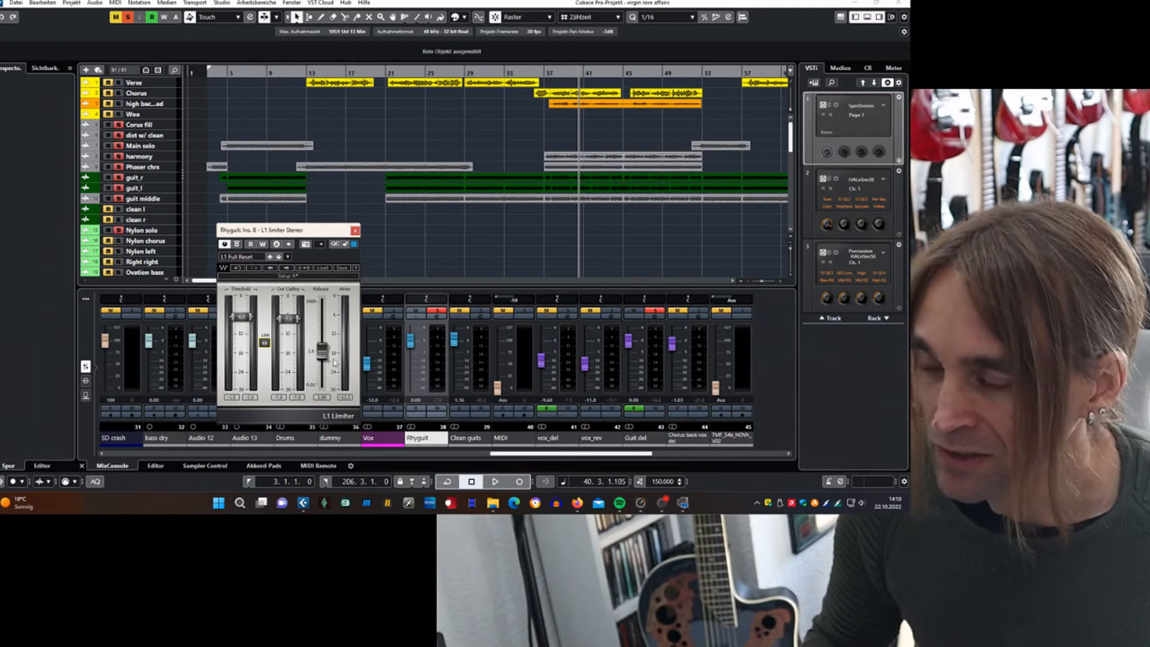
key("space")
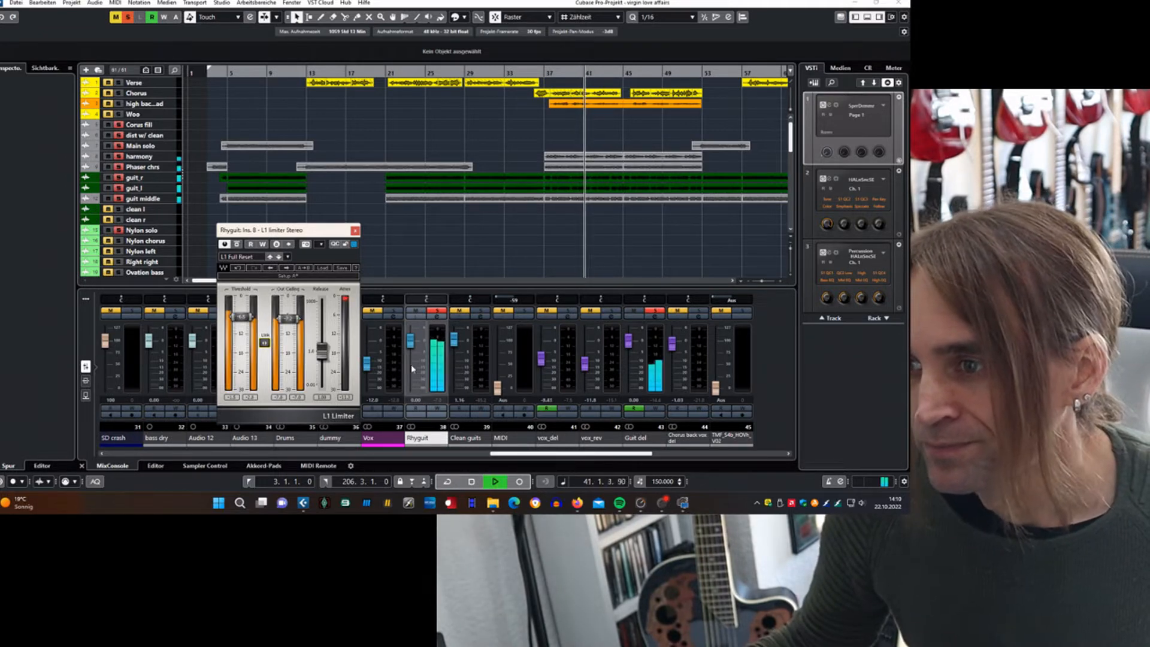
Step: Unsolo the Rhyguit group and solo the harmony and Phaser chrs tracks instead, trying Main solo in between
left_click(437, 311)
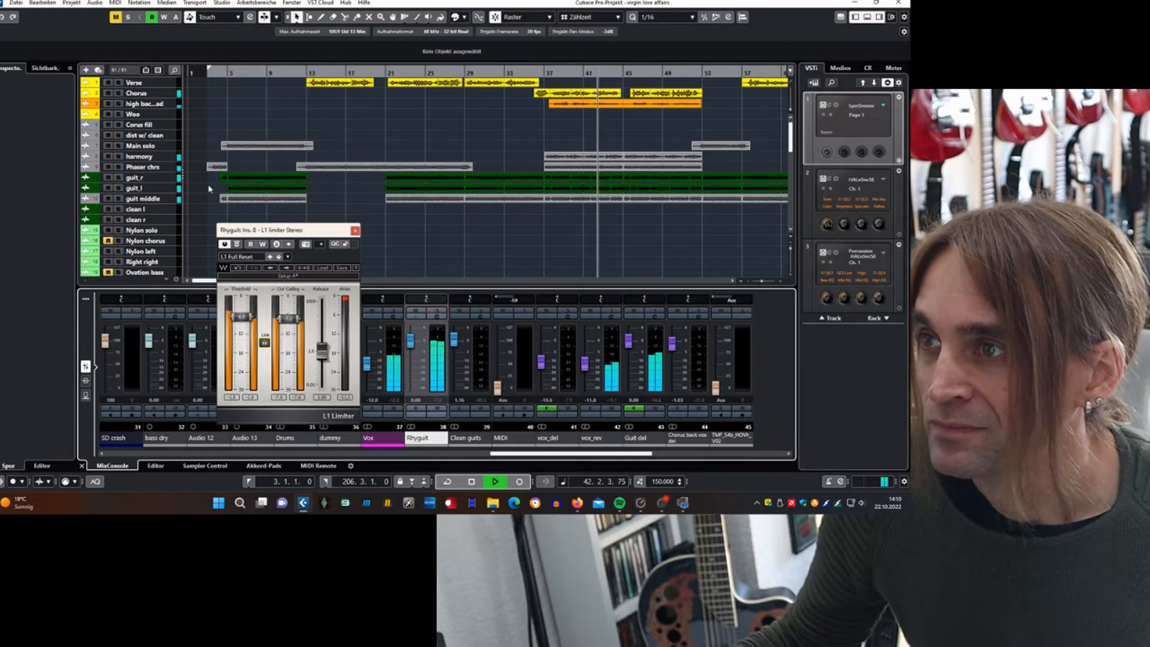
left_click(120, 156)
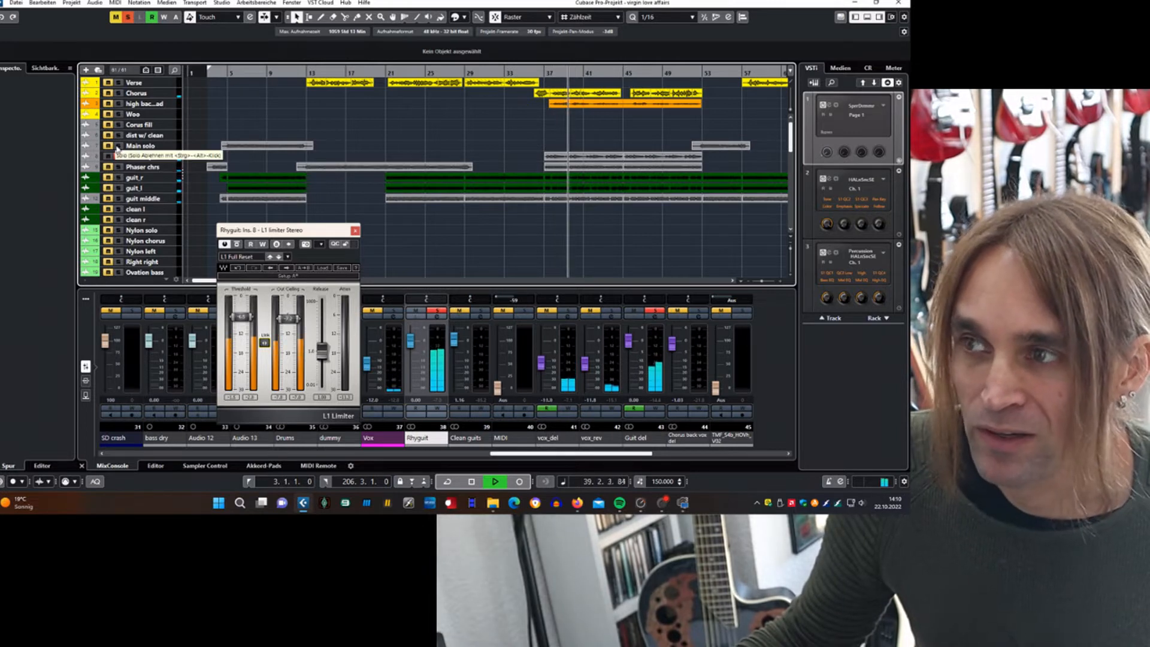
left_click(119, 146)
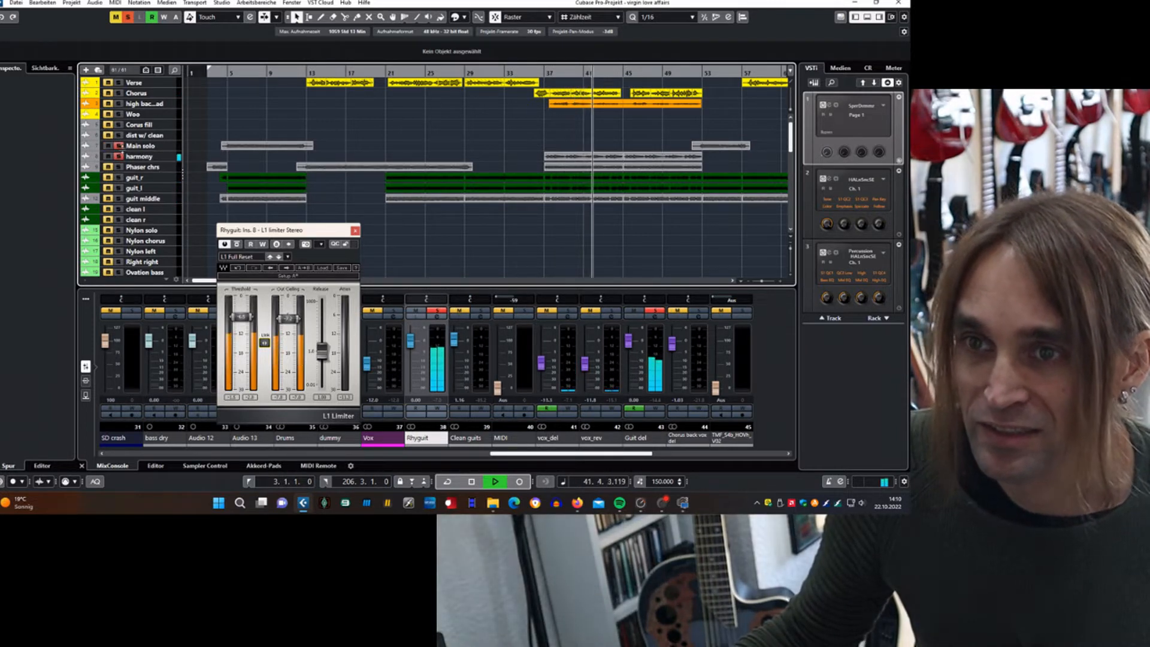
left_click(118, 168)
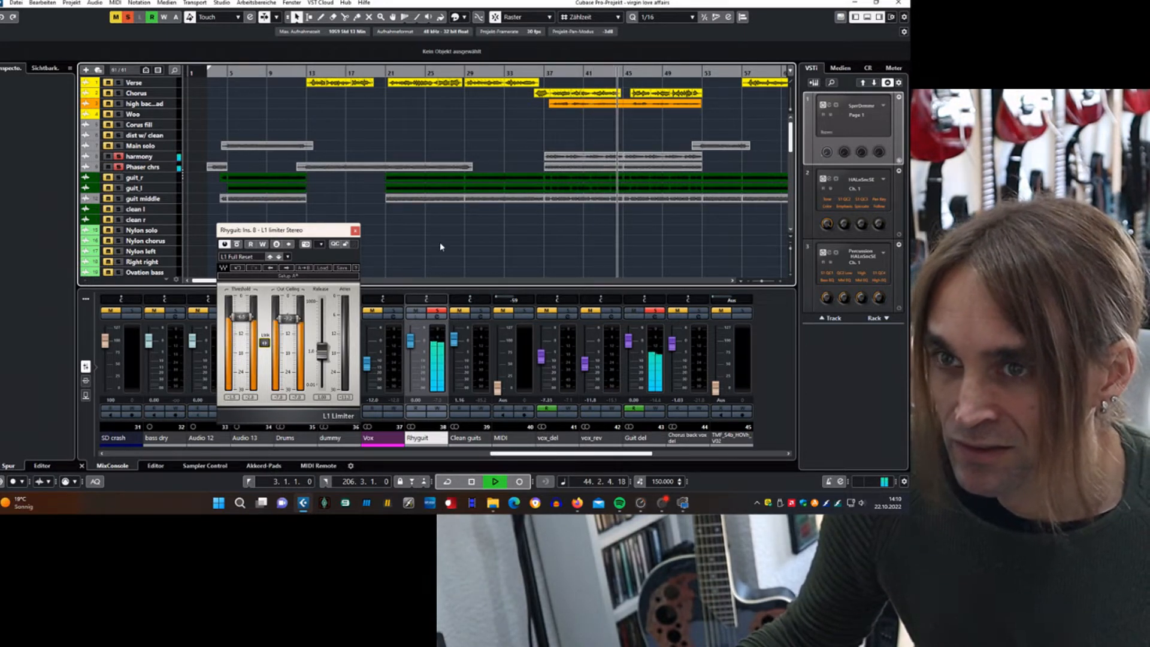
Step: Open the harmony track's channel settings and its L1 limiter Mono insert, moving the Rhyguit limiter aside and stopping playback
left_click(162, 158)
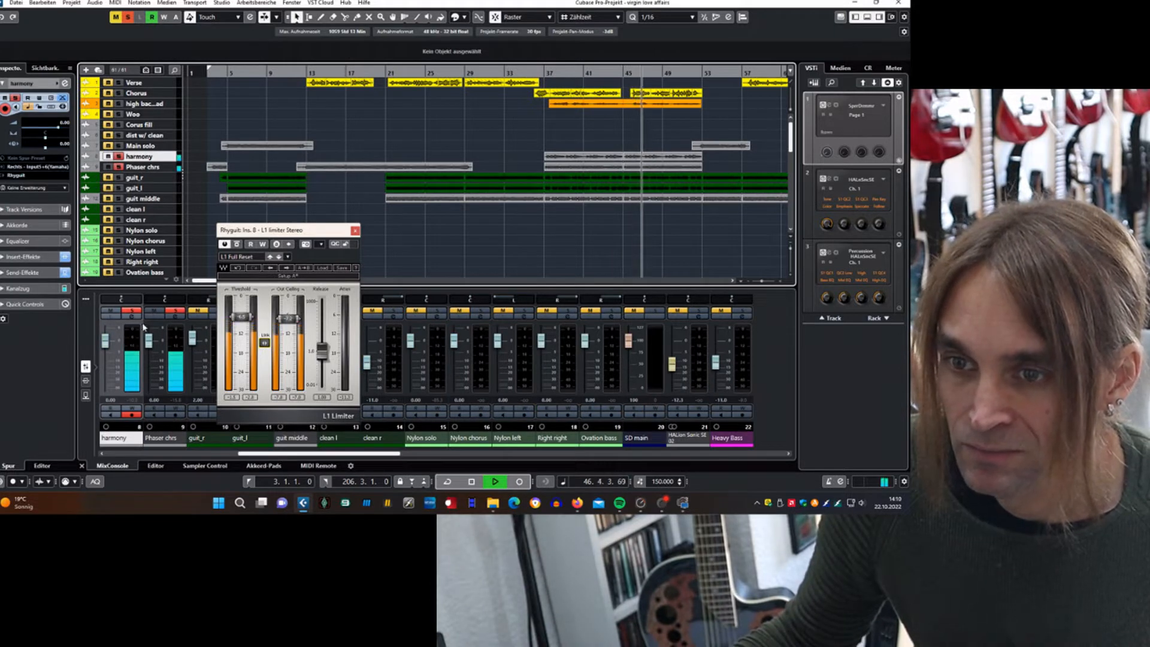
left_click(132, 317)
left_click_drag(317, 231, 205, 82)
key("space")
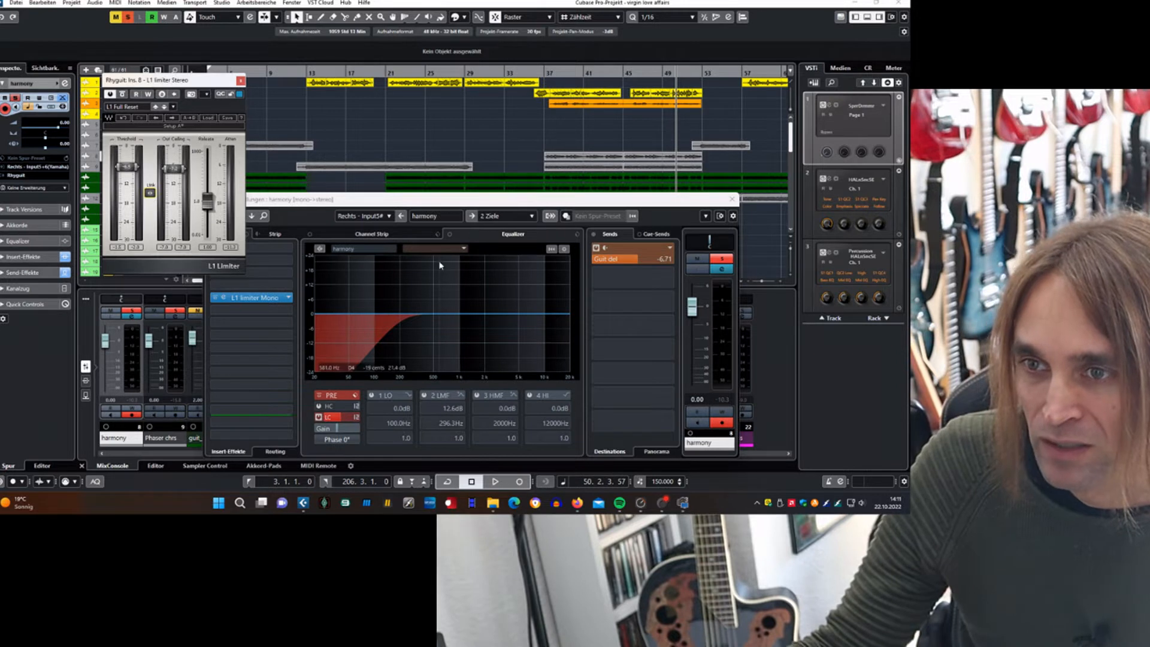
left_click(223, 297)
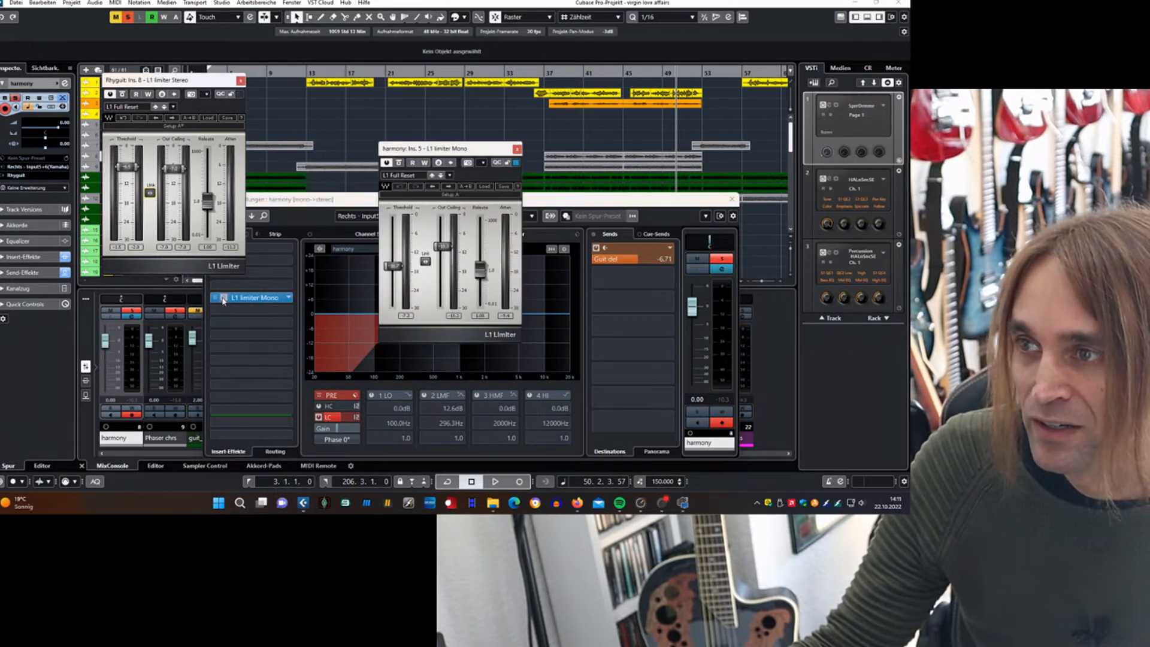
Step: Play the soloed harmony and Phaser chrs tracks from bar 37 to check the levels in both limiters, uncovering the track list
left_click(545, 72)
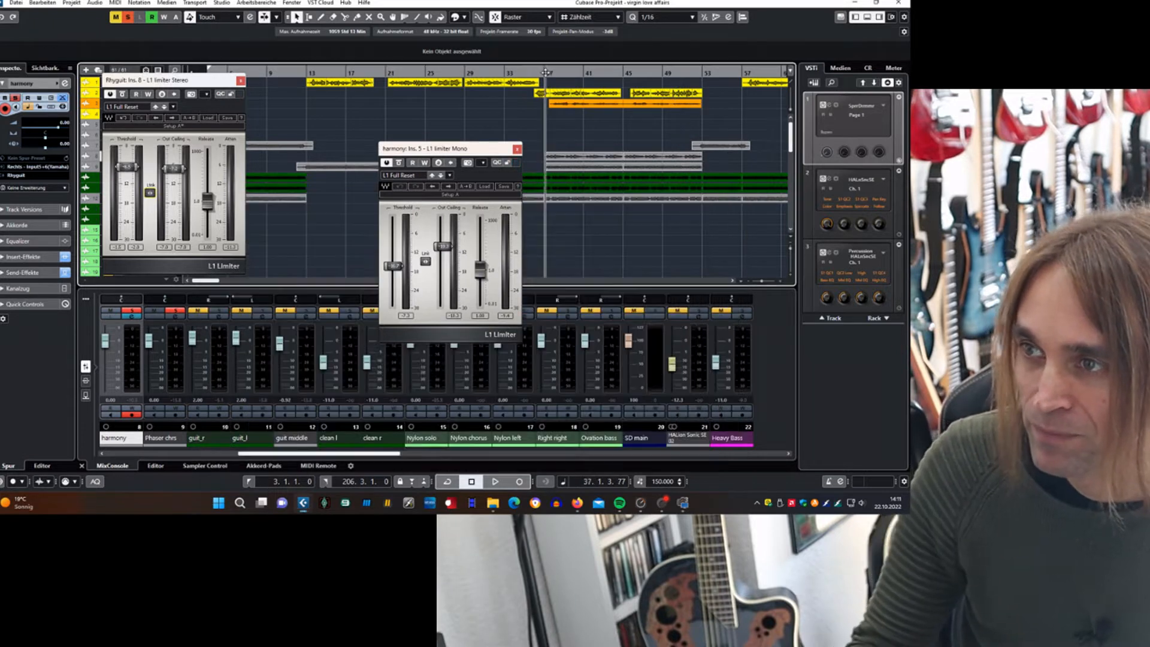
key("space")
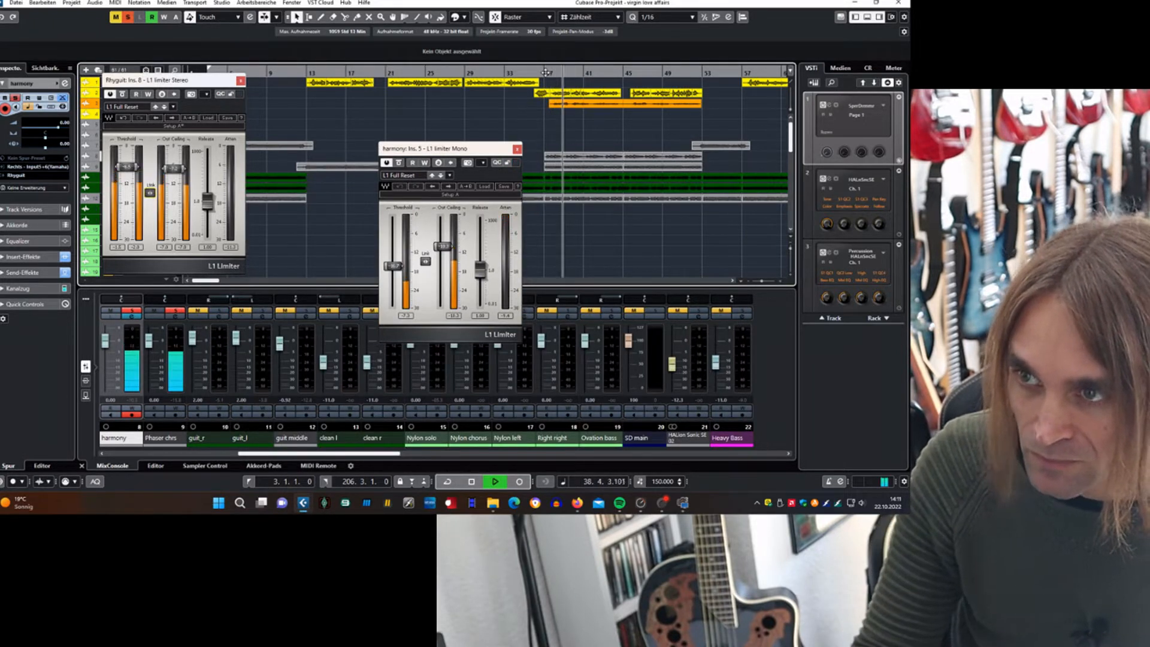
key("space")
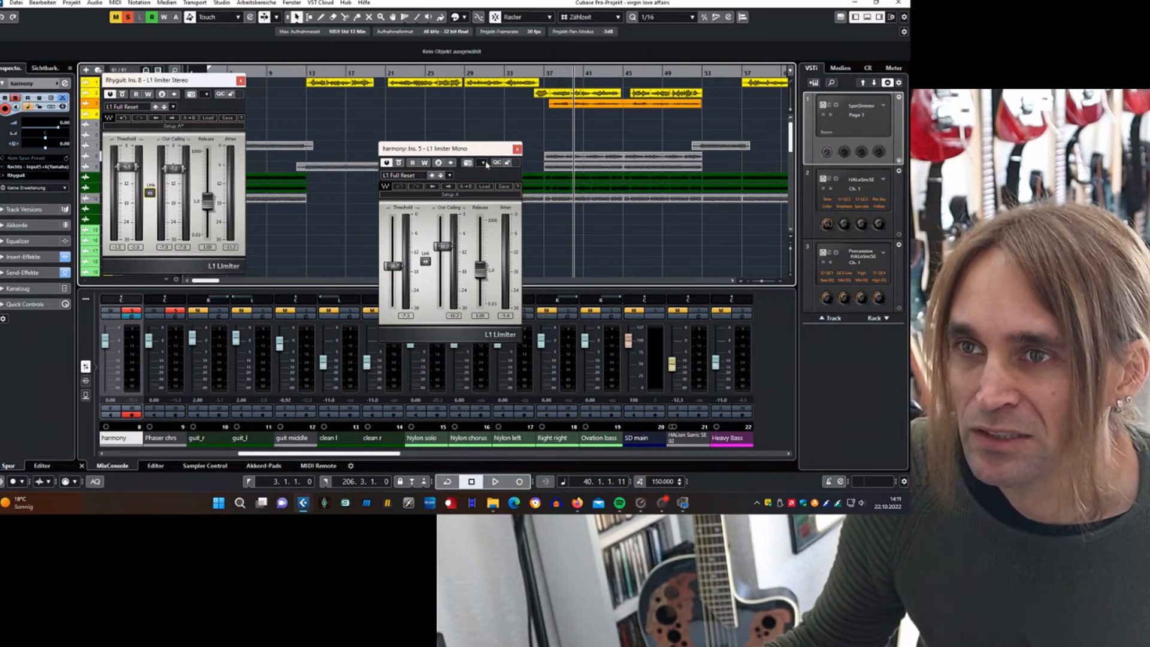
left_click_drag(217, 81, 196, 216)
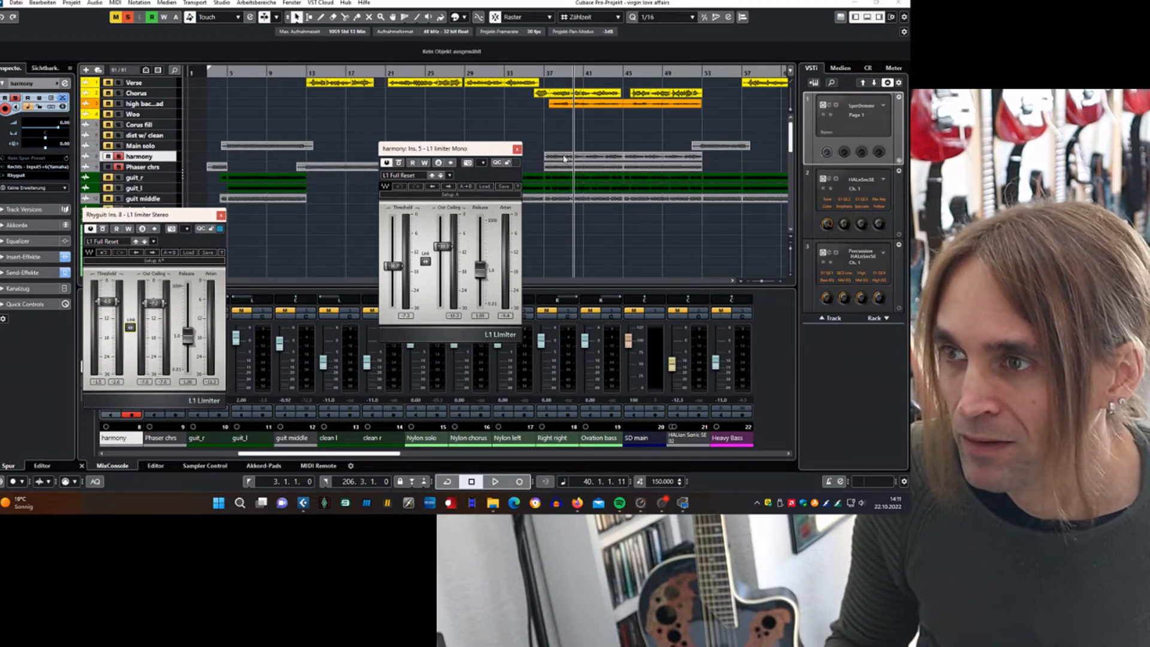
key("space")
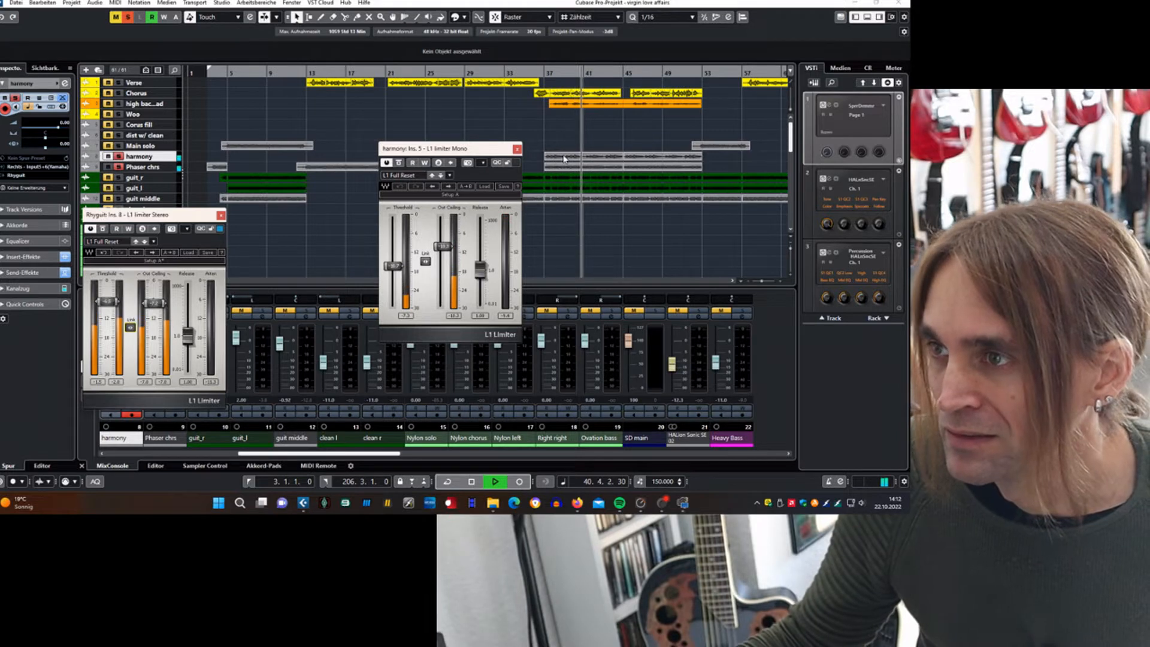
Step: Open the harmony clip at bar 37 in the sample editor and compare its waveform with the guit_r clip below it
double_click(604, 156)
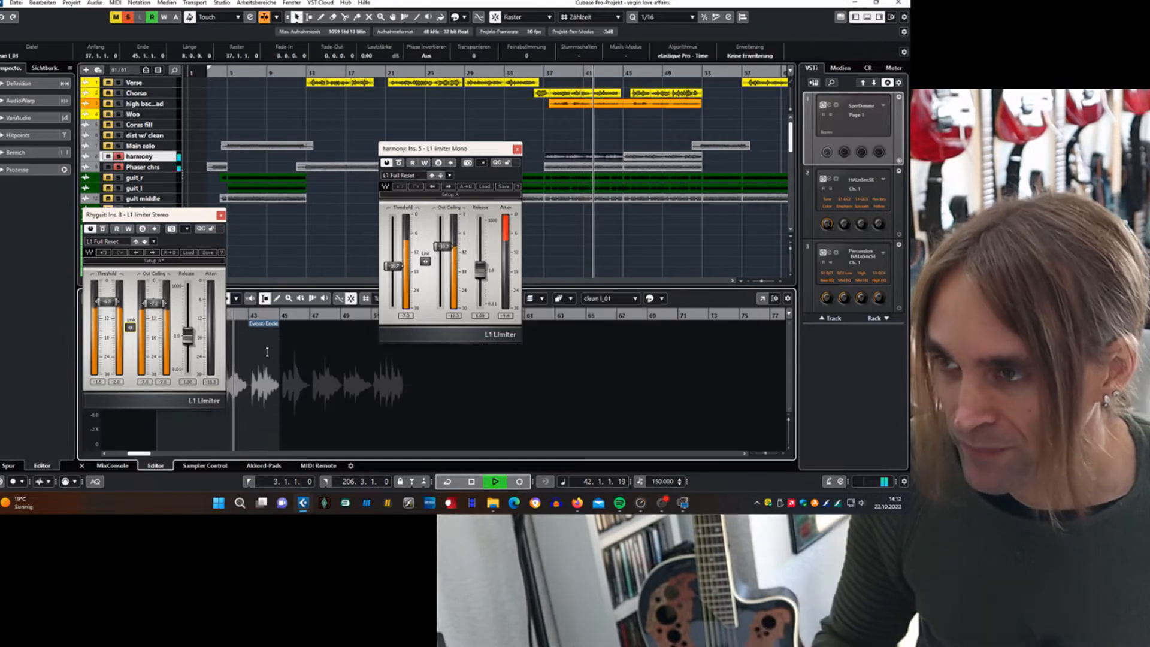
key("space")
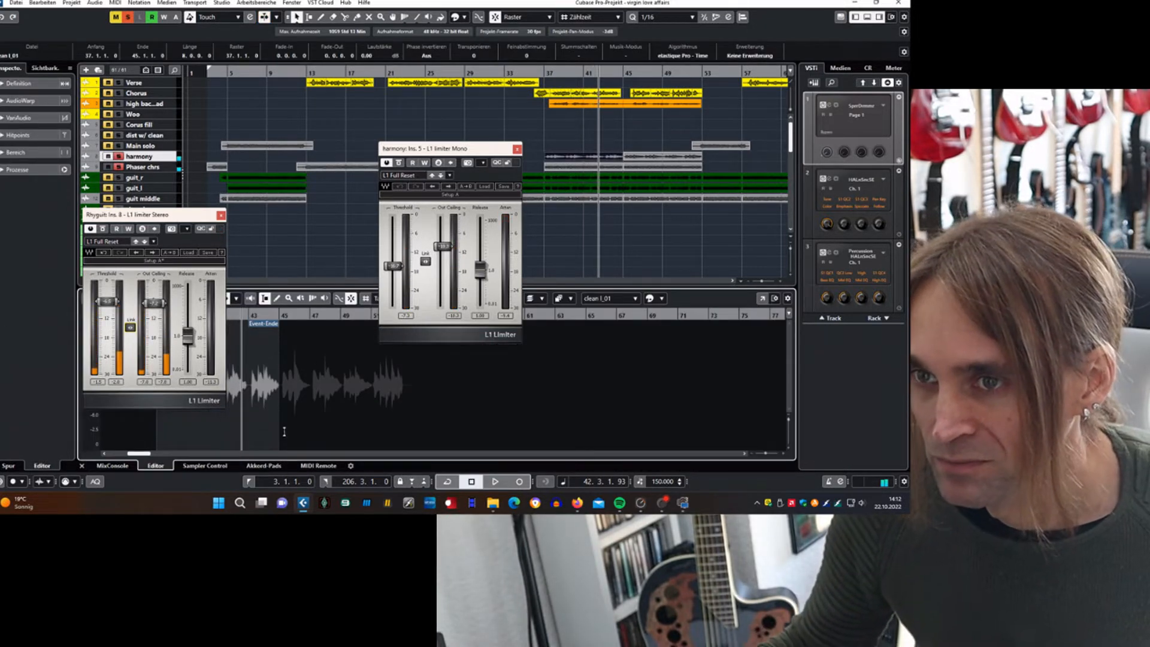
left_click_drag(179, 214, 174, 103)
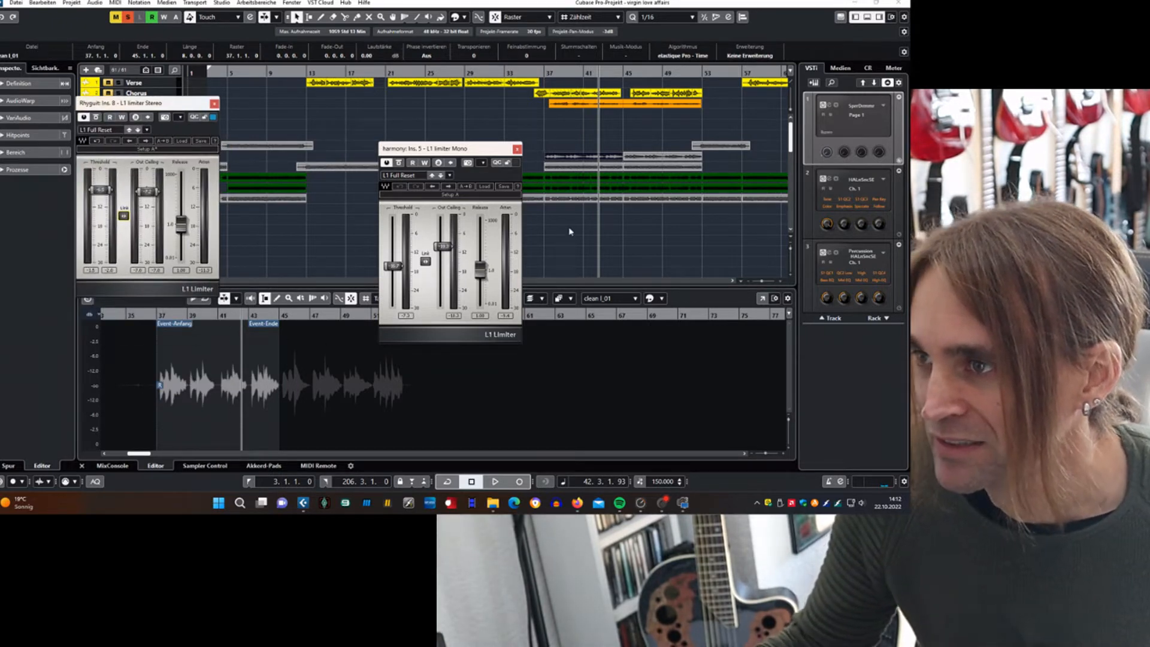
left_click(599, 179)
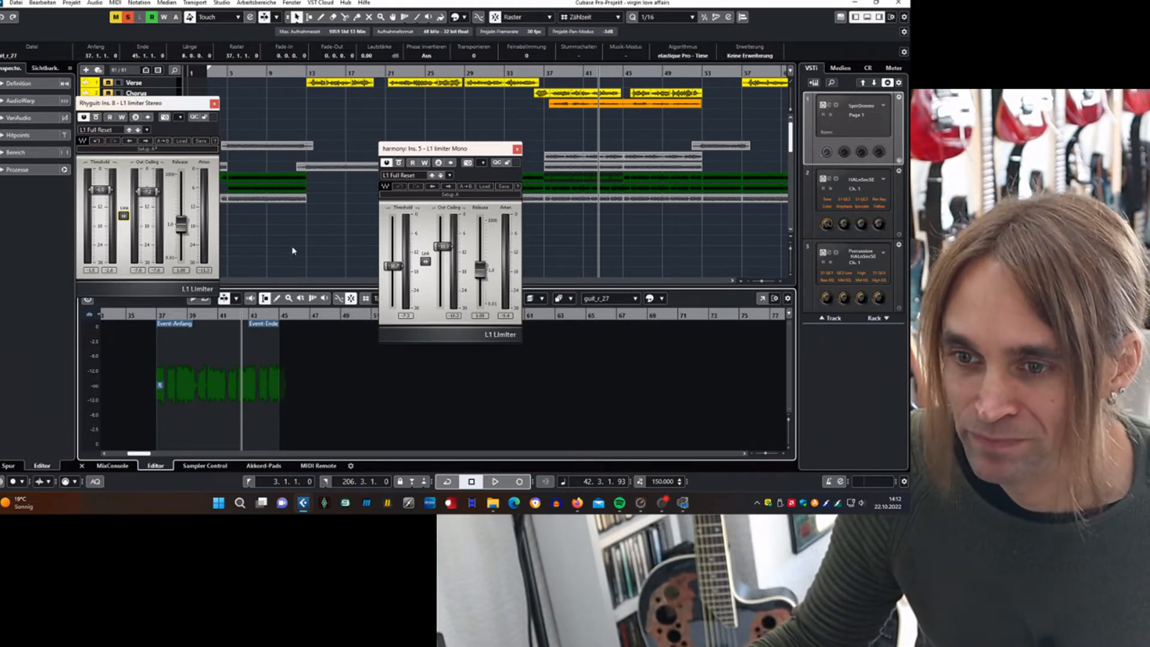
Step: Bring back the MixConsole, rearrange the two limiter windows and close the harmony track's L1 limiter
left_click(113, 466)
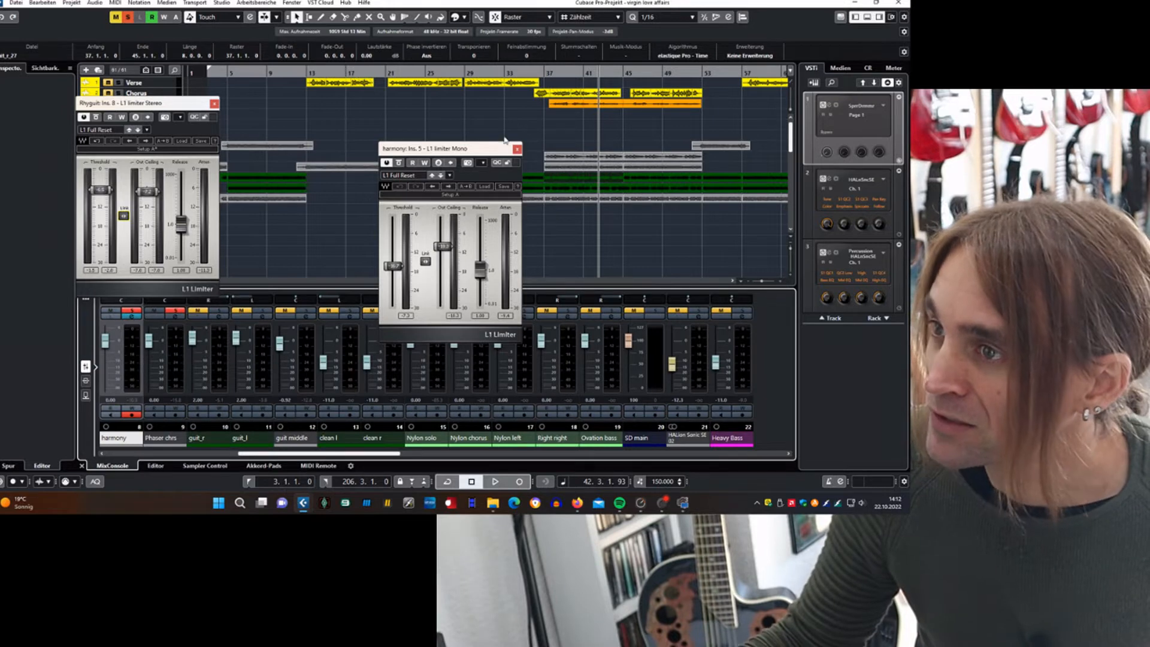
left_click_drag(486, 150, 381, 214)
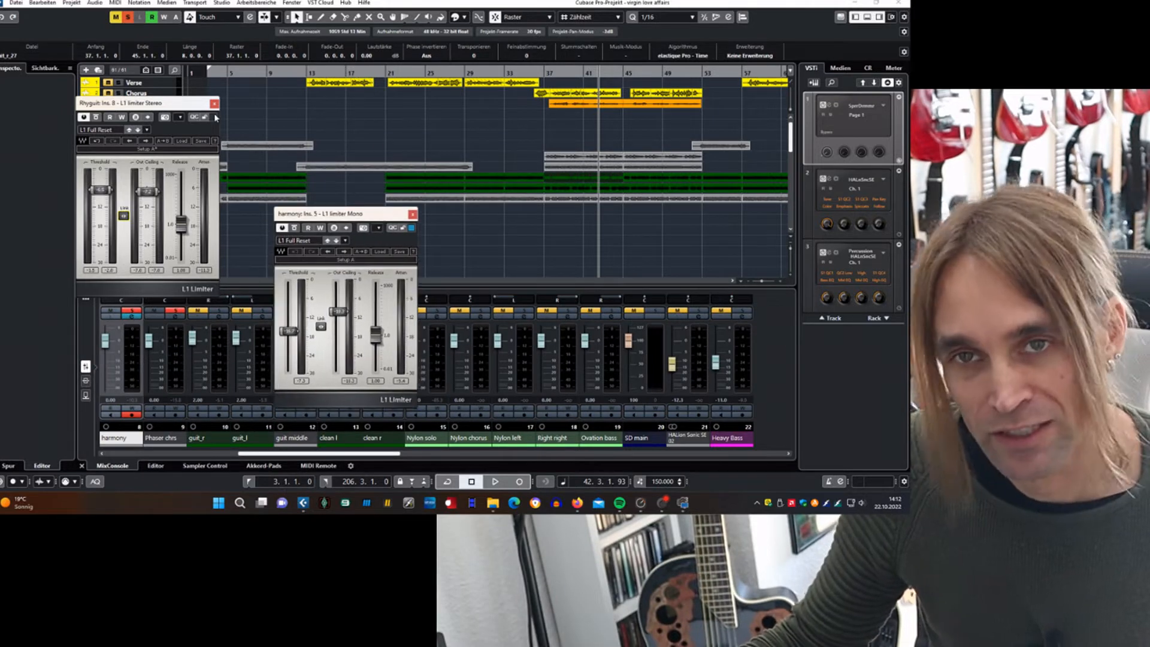
left_click_drag(192, 109, 196, 188)
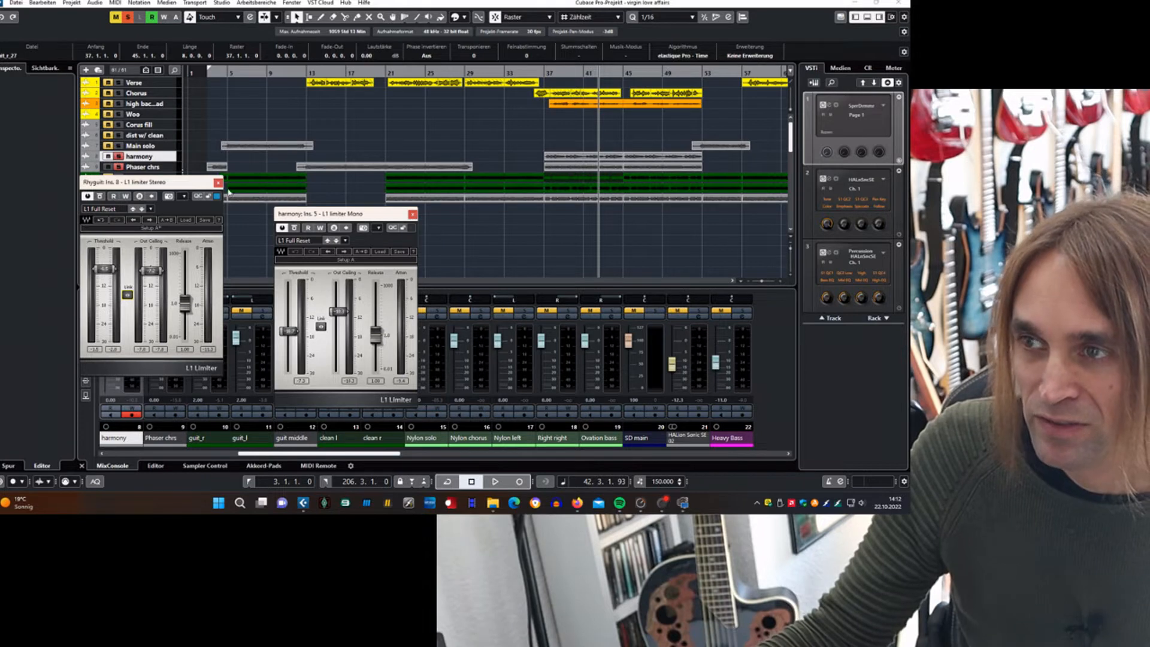
left_click(412, 215)
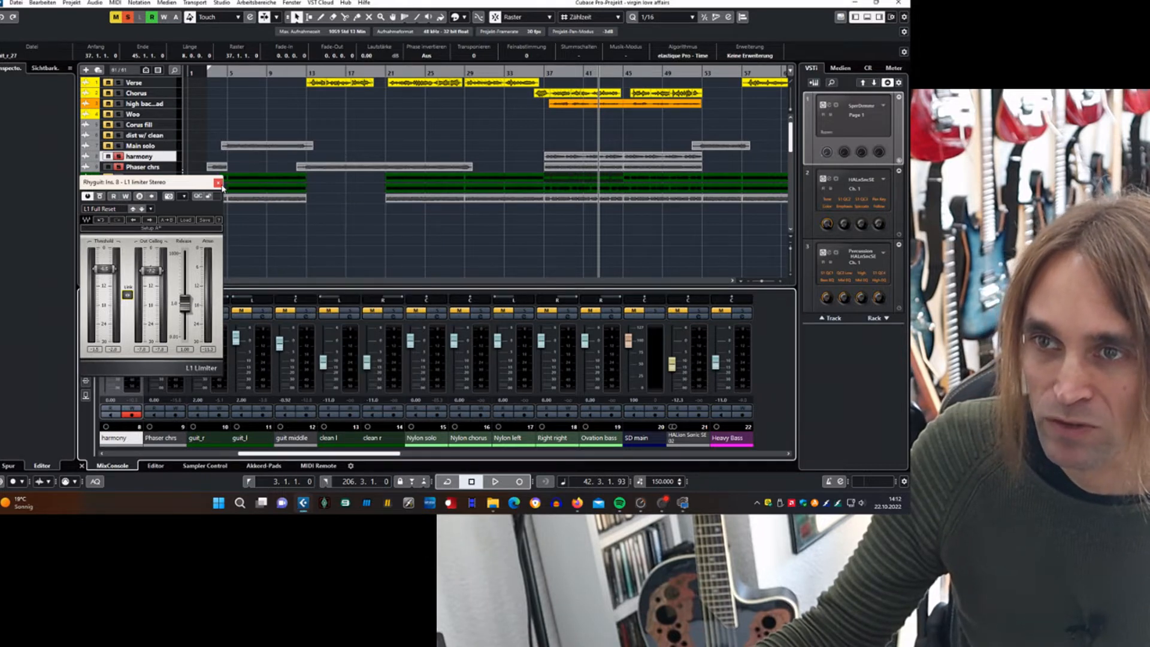
Step: Close the Rhyguit limiter and inspect the harmony track's equalizer and Guit del send in its channel settings, closing them again
left_click(218, 183)
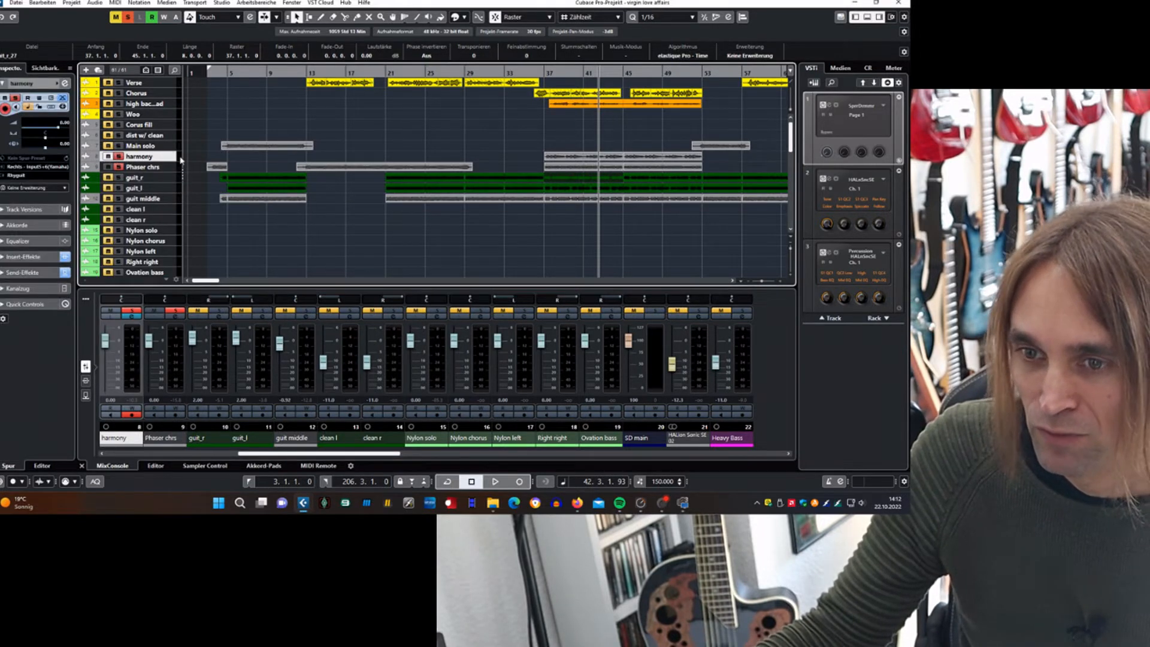
left_click(132, 320)
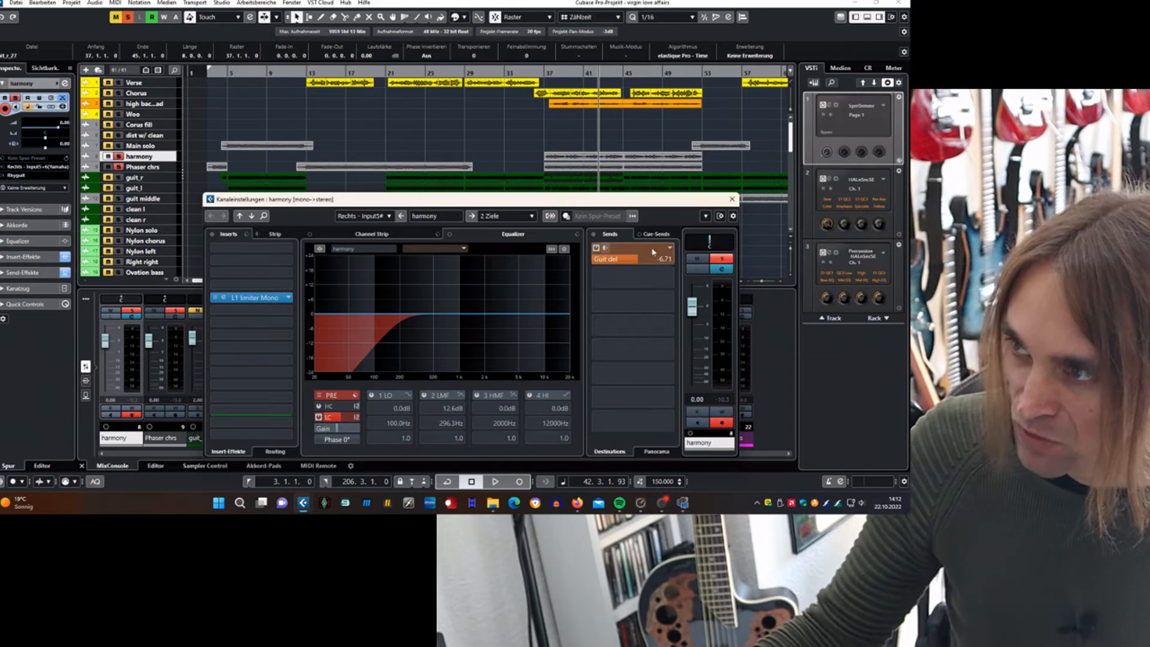
left_click(731, 200)
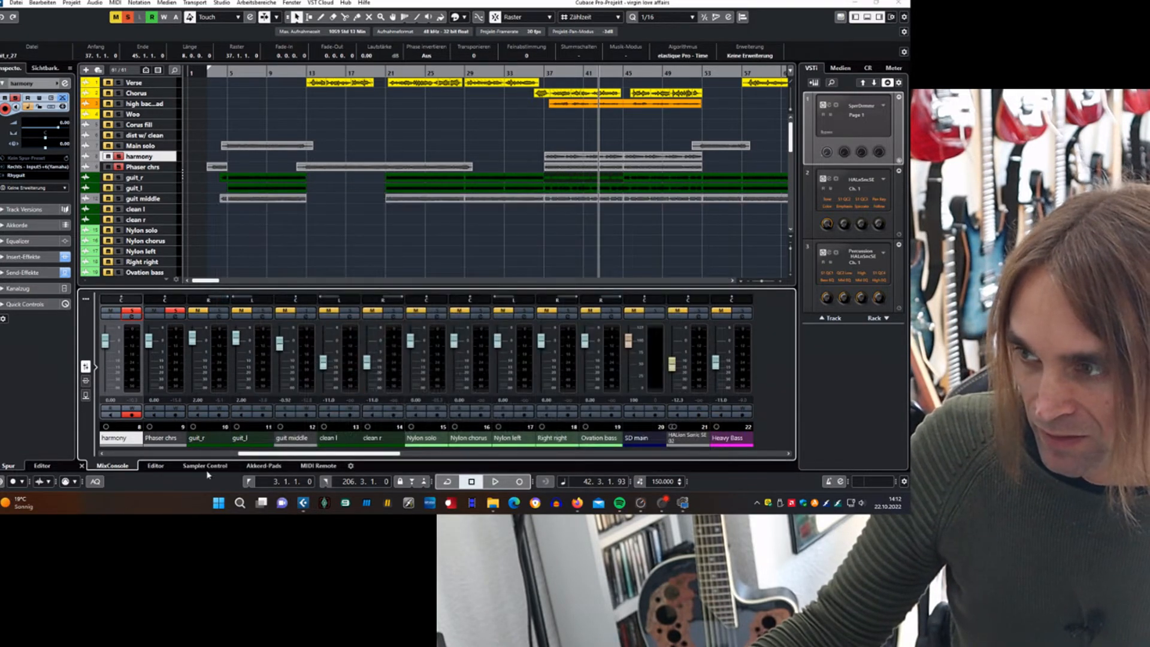
Step: Place the playhead at bar 37 and open the Guit del channel's settings and PingPongDelay insert, moving the plug-in window aside
left_click_drag(296, 457, 534, 457)
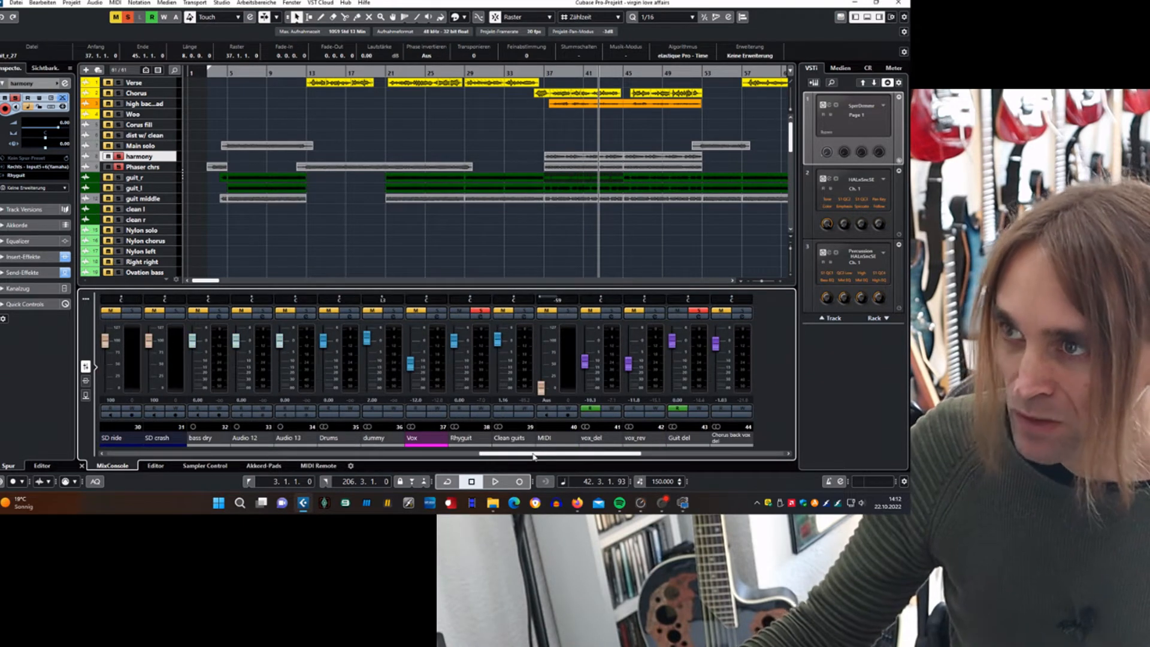
left_click(544, 71)
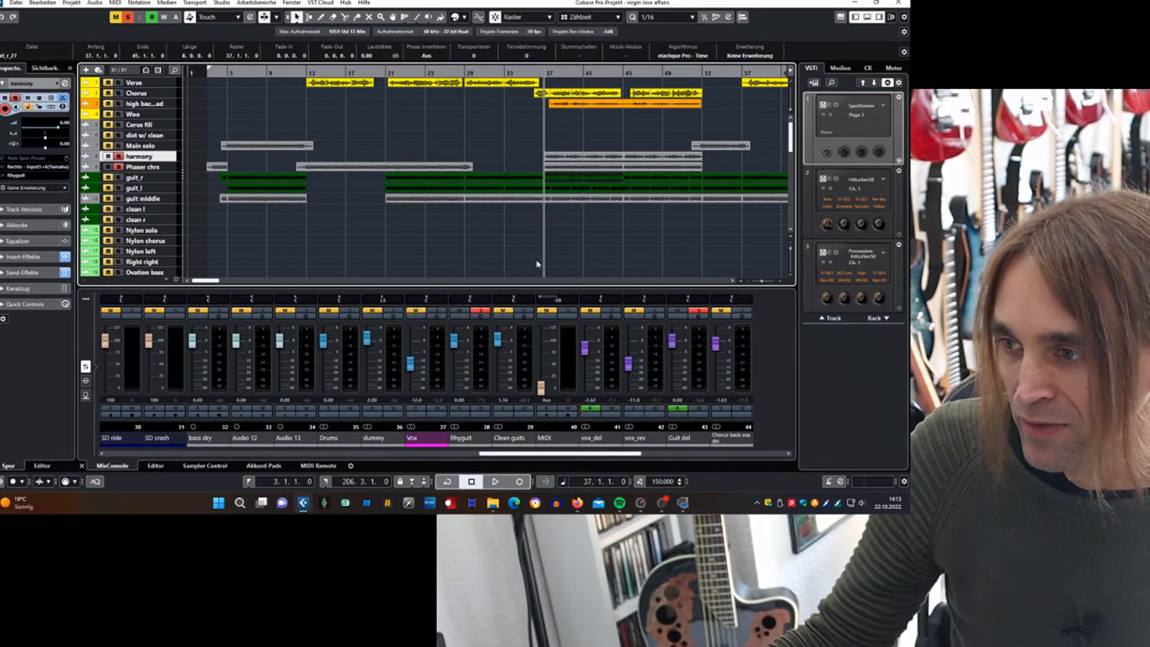
left_click_drag(614, 453, 636, 462)
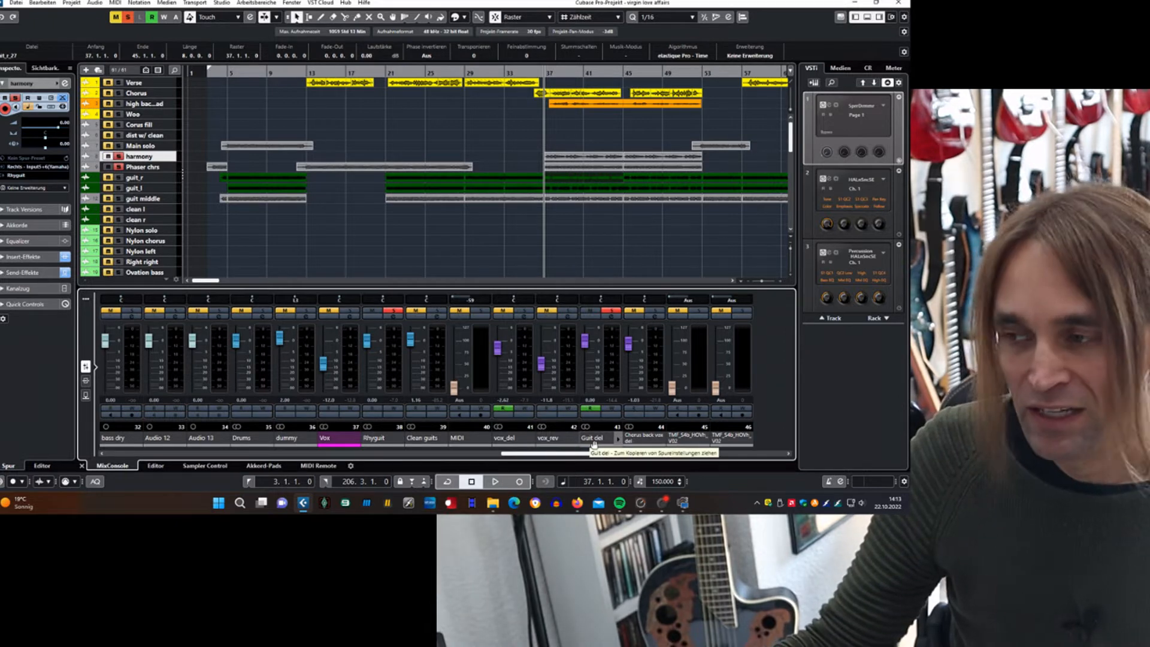
left_click(614, 318)
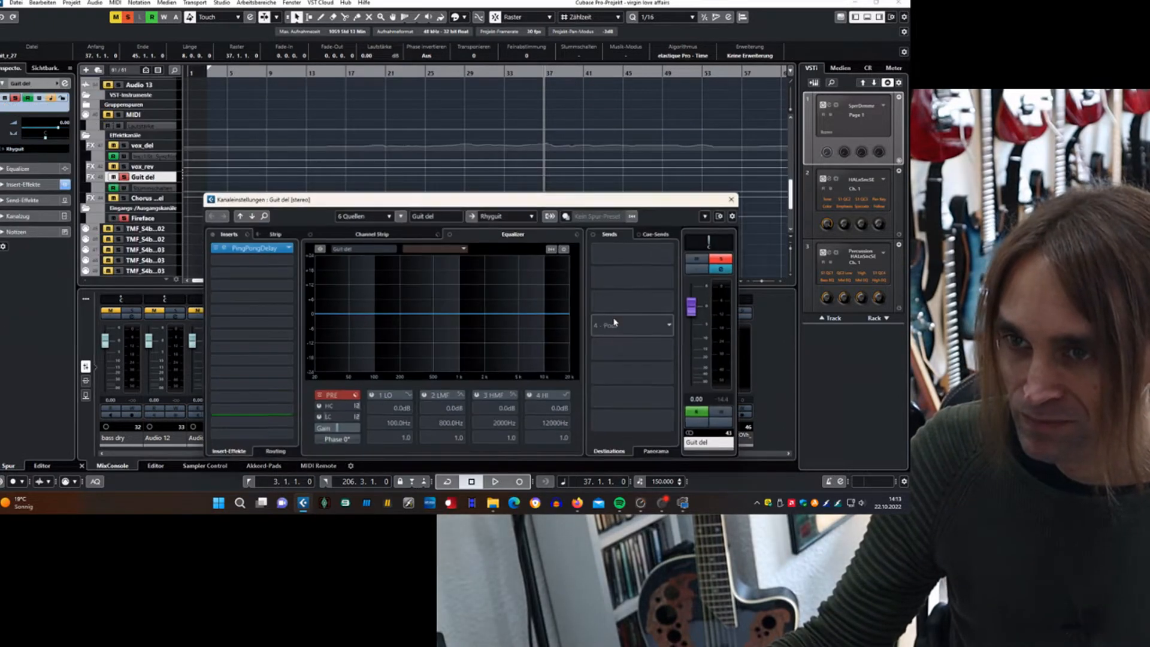
left_click(225, 249)
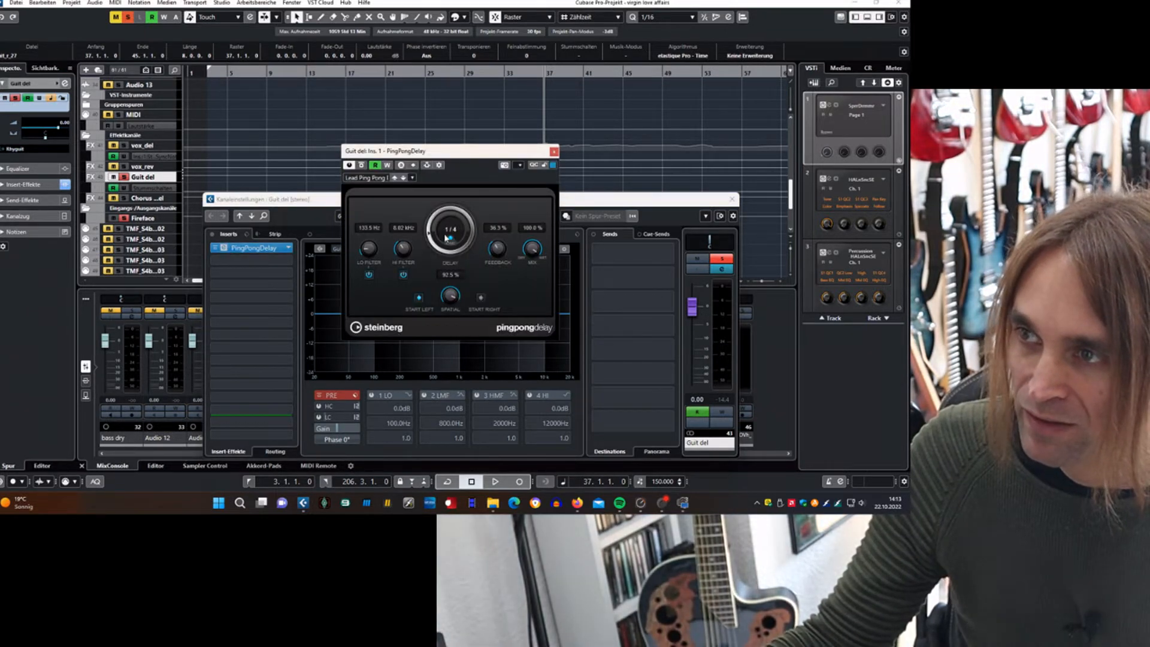
left_click_drag(520, 151, 395, 209)
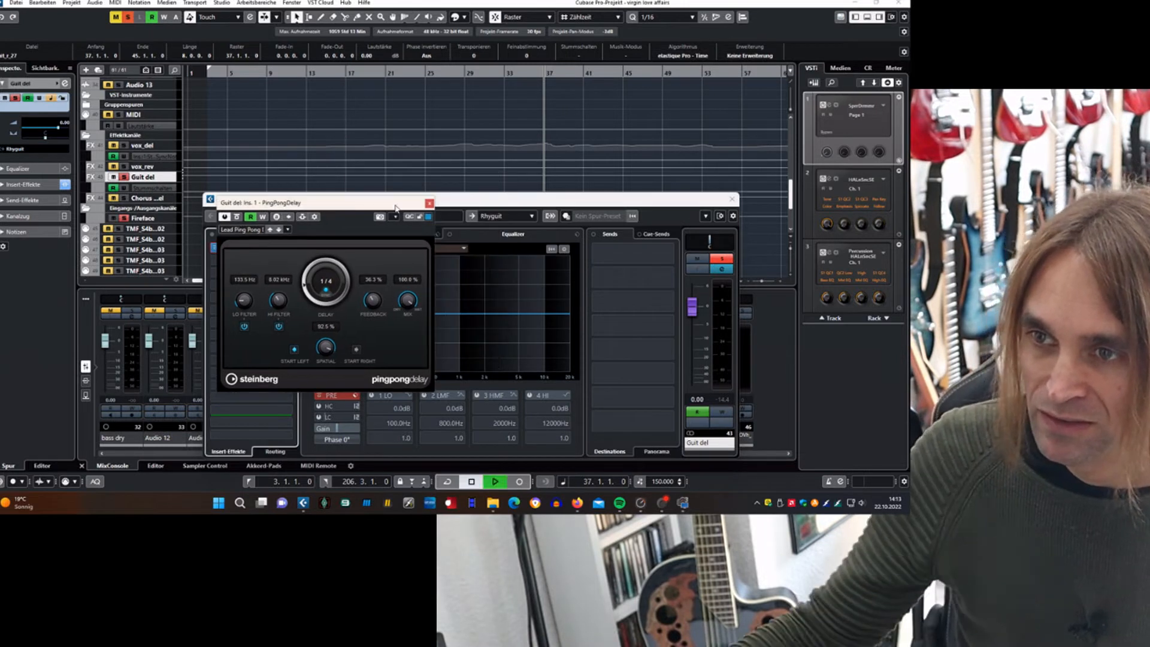
Step: Play the soloed guitars from bar 37, lower the PingPongDelay's Hi Filter below 2 kHz, stop playback and close both windows
key("space")
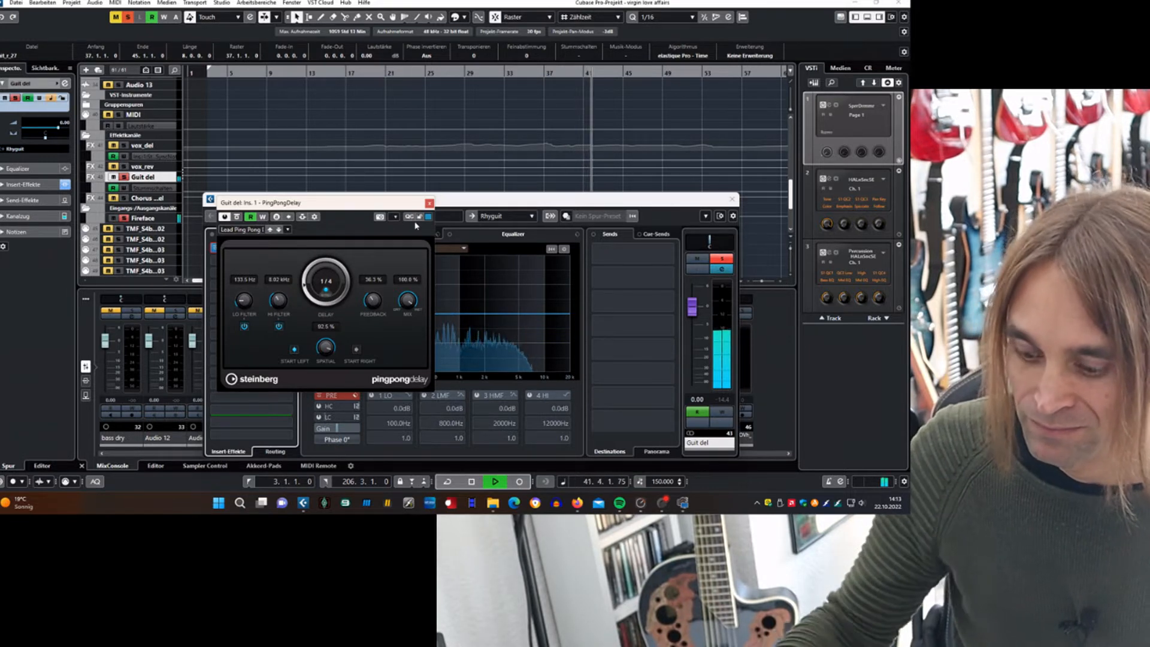
key("space")
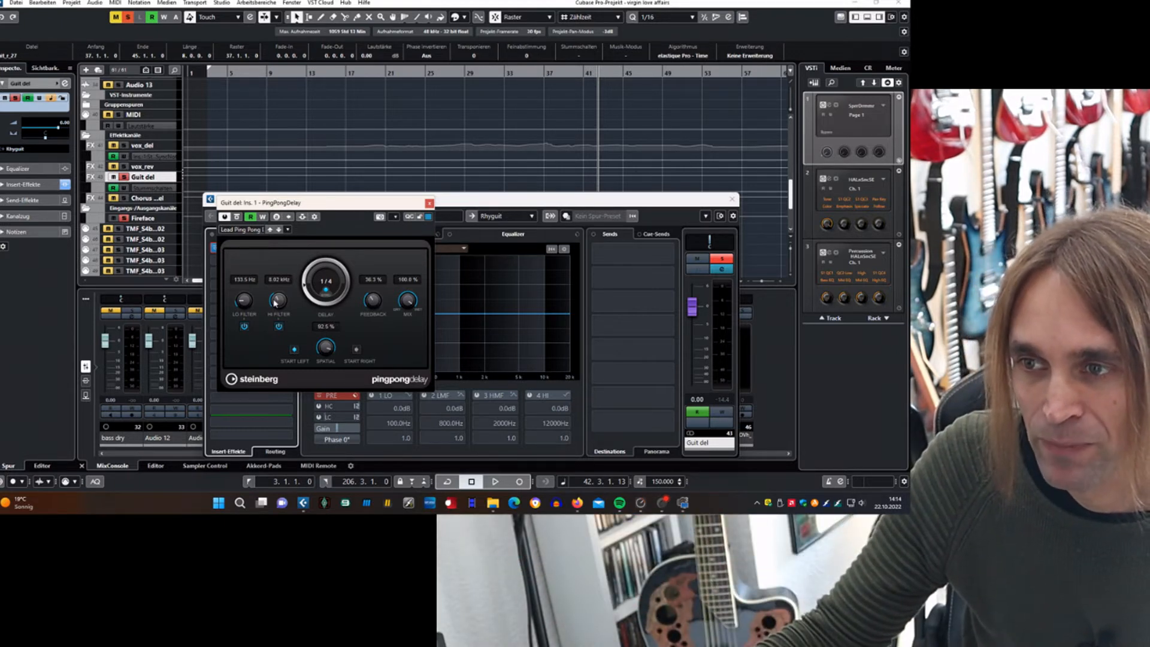
key("space")
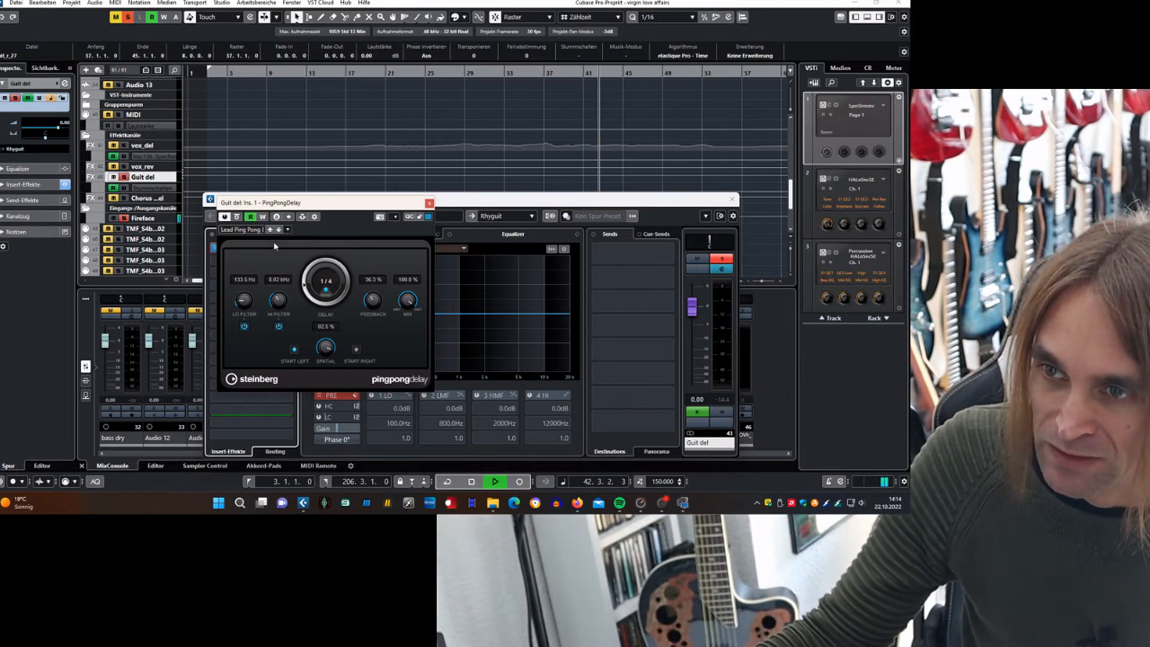
left_click_drag(276, 297, 270, 320)
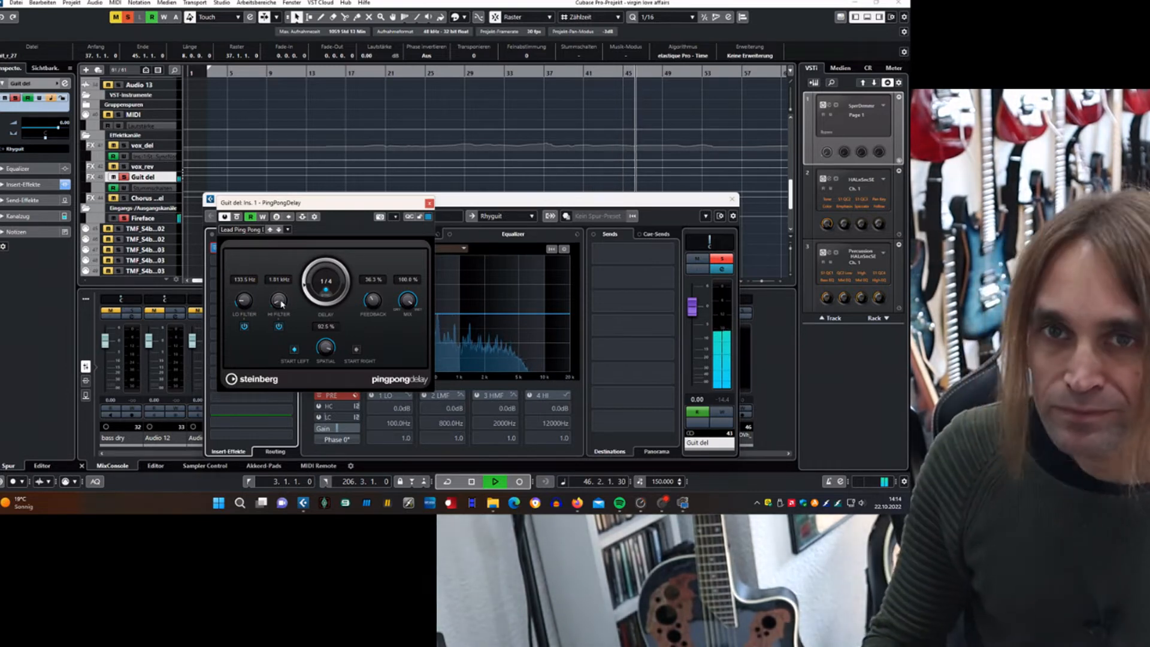
key("space")
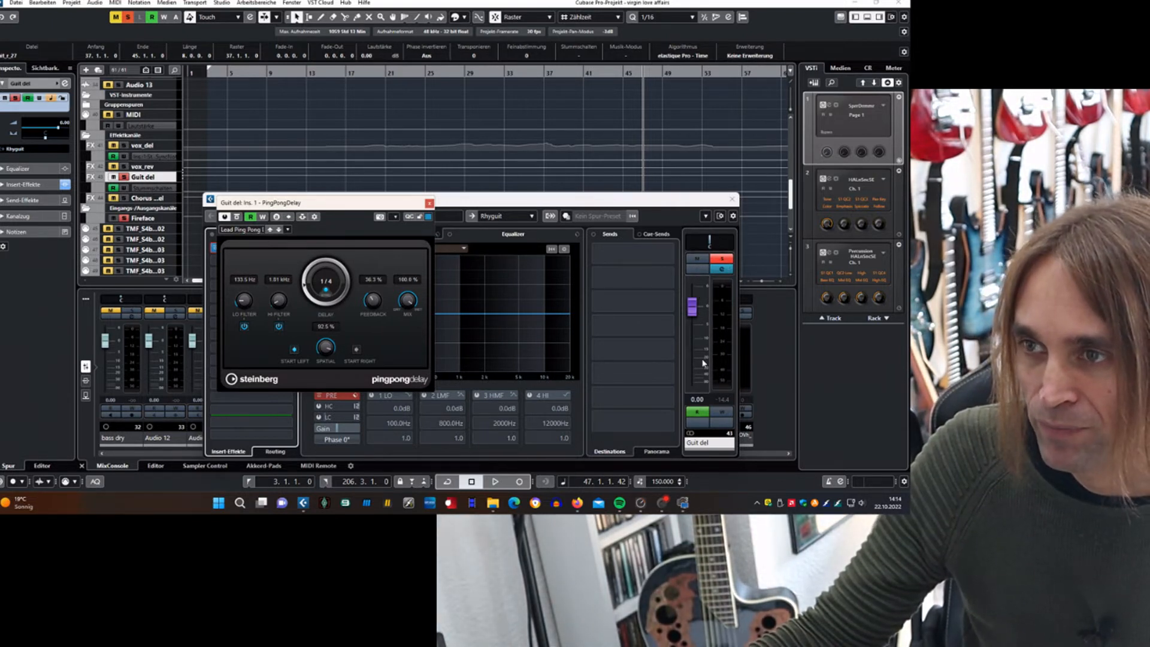
left_click(429, 204)
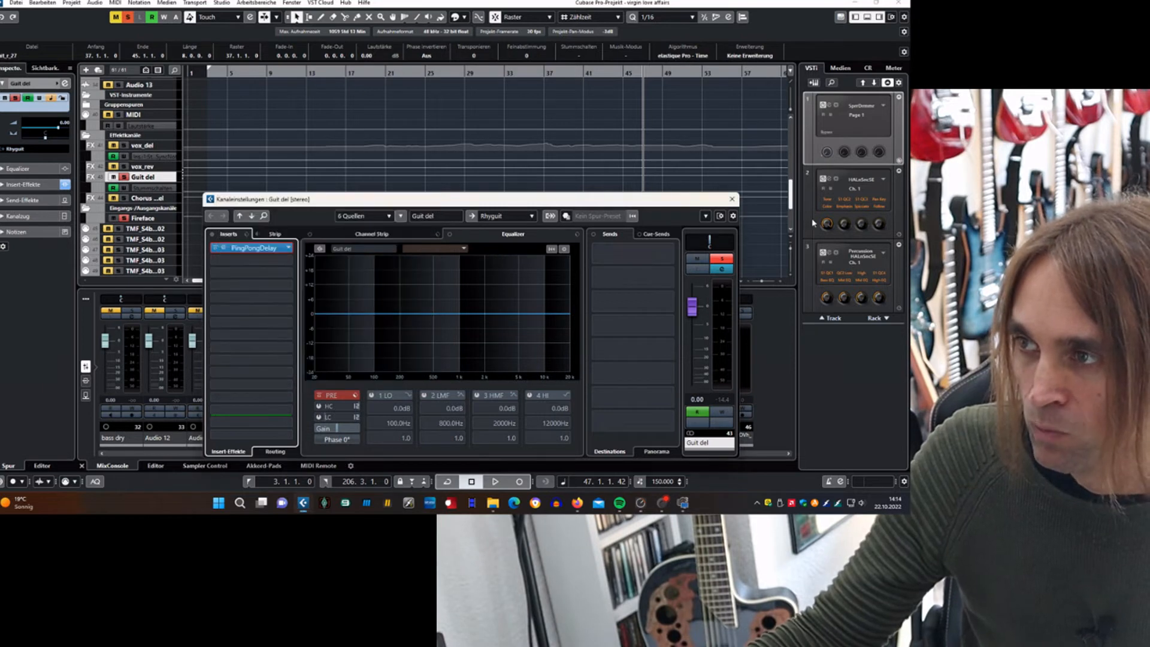
left_click(733, 199)
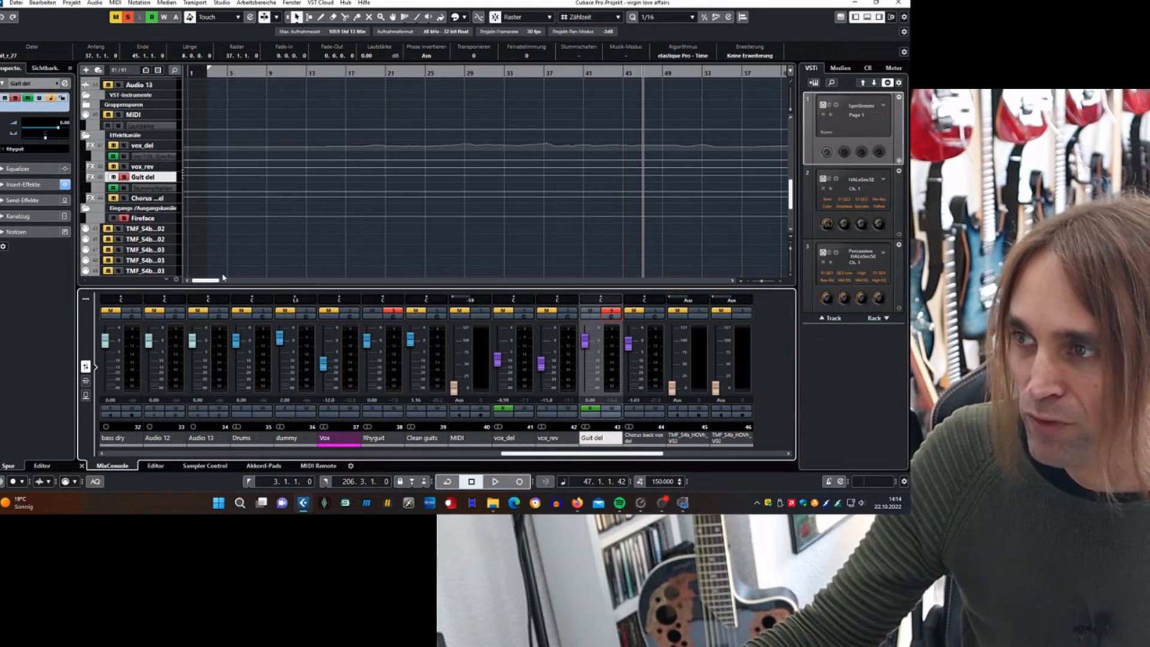
mouse_move(222, 277)
left_mouse_down()
mouse_move(296, 278)
mouse_move(210, 280)
left_mouse_up()
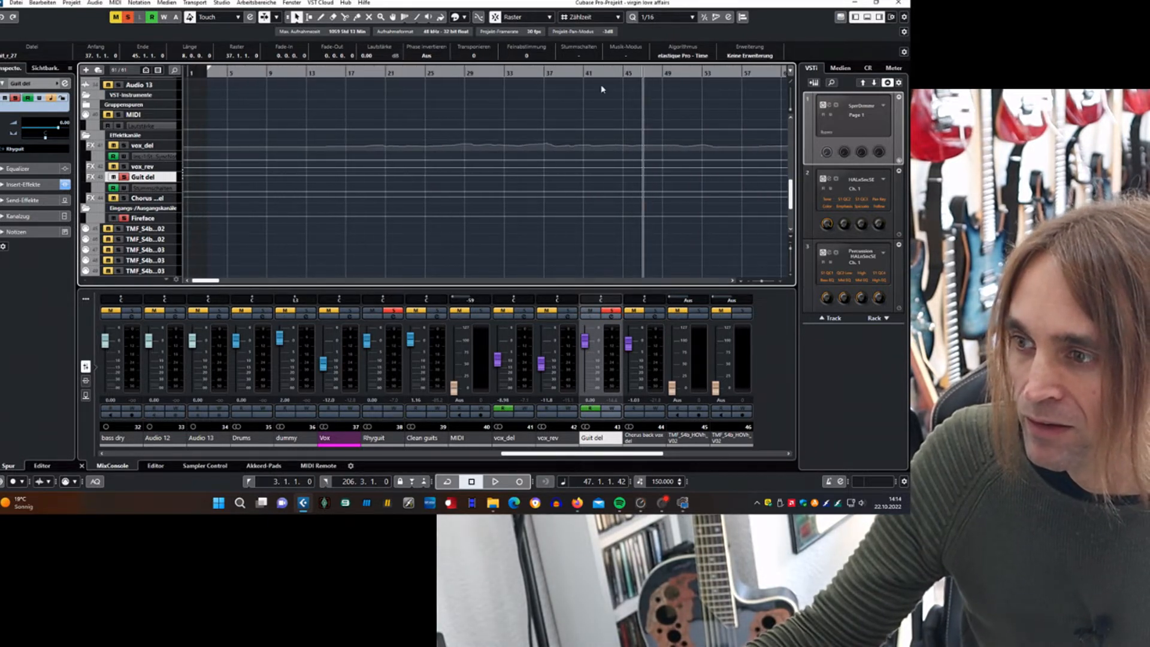
left_click(619, 75)
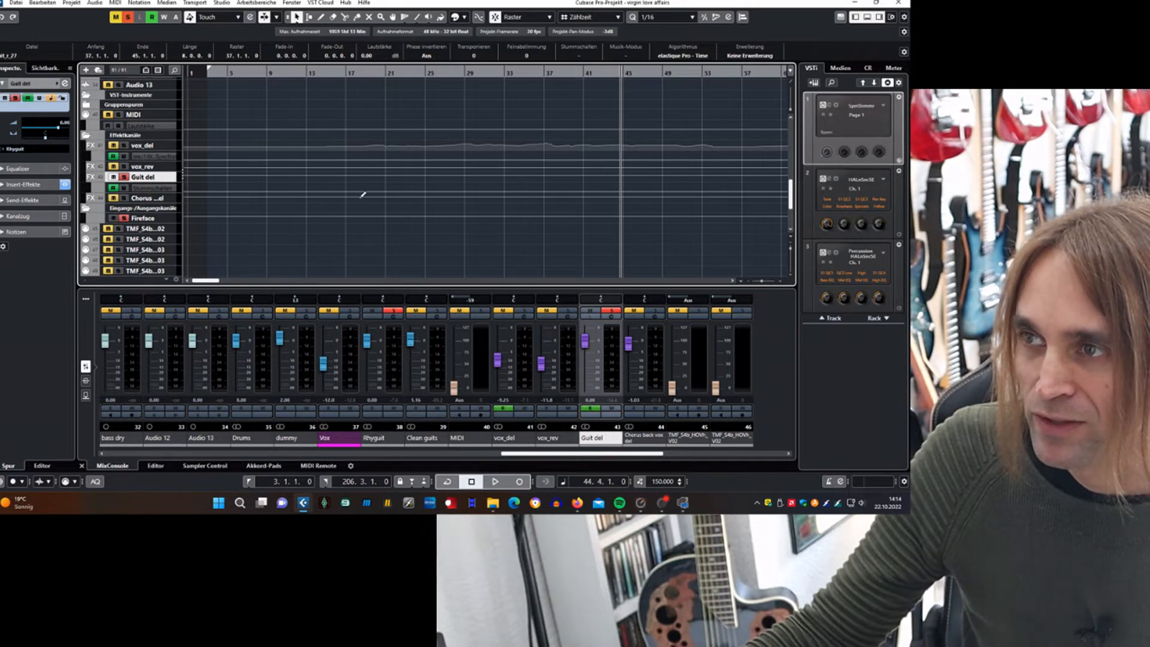
scroll(363, 194, "up", 10)
left_click(544, 75)
scroll(484, 216, "down", 10)
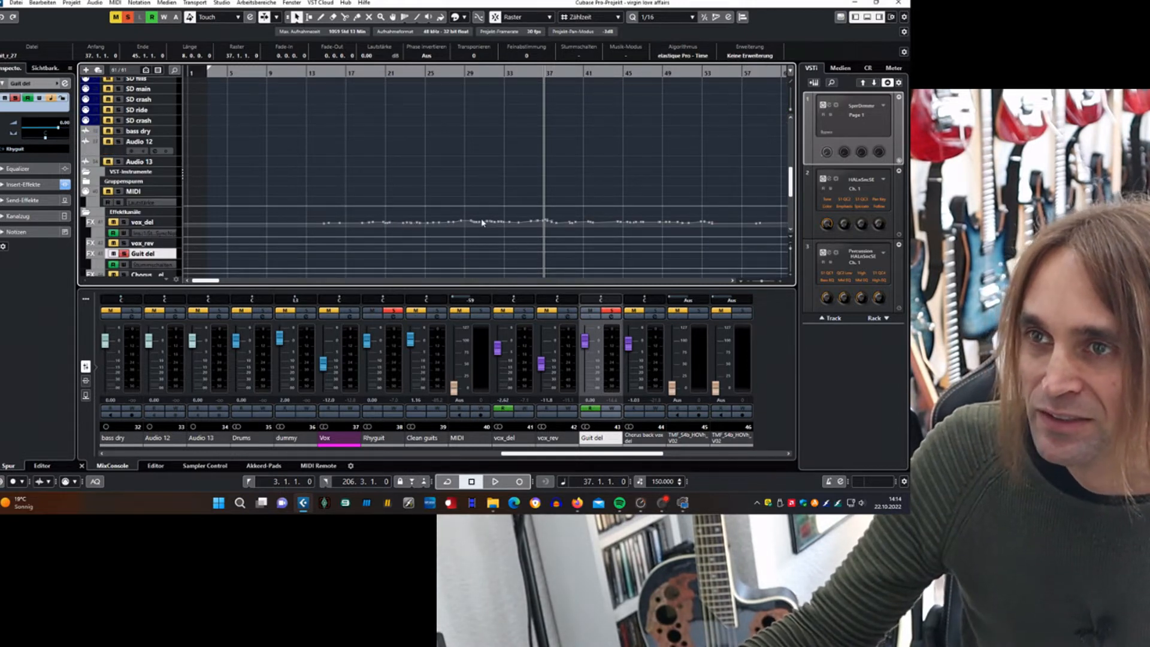
Step: Play the song from around bar 13, remove the Rhyguit group's solo to hear the full mix, and stop playback
left_click(314, 72)
key("space")
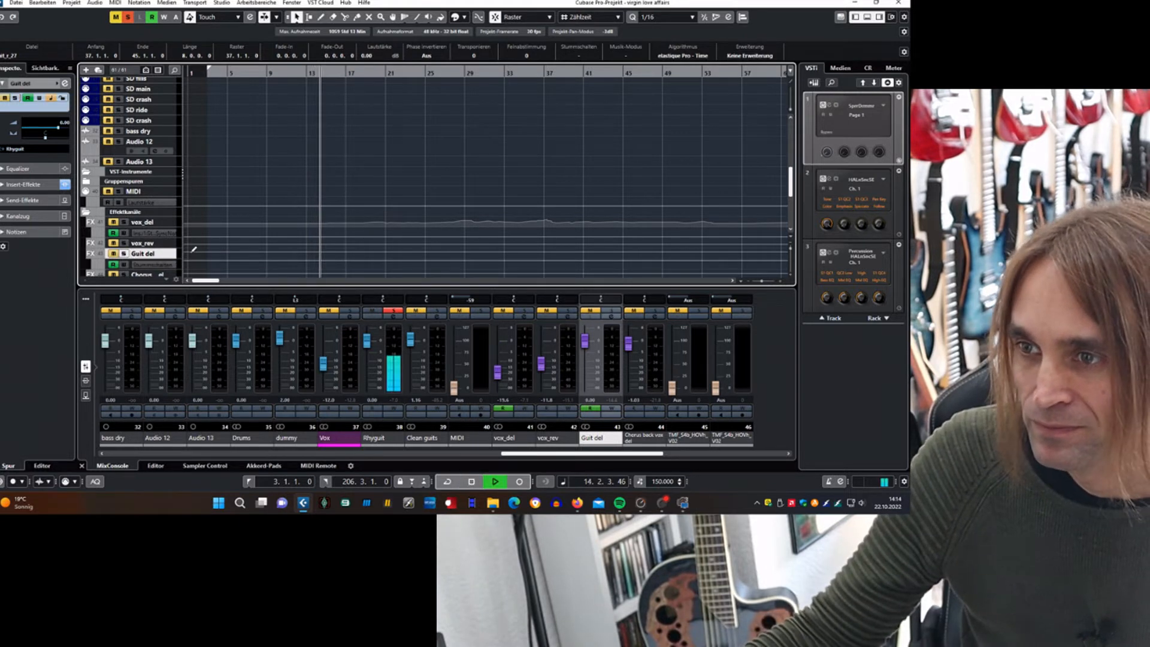
left_click(395, 311)
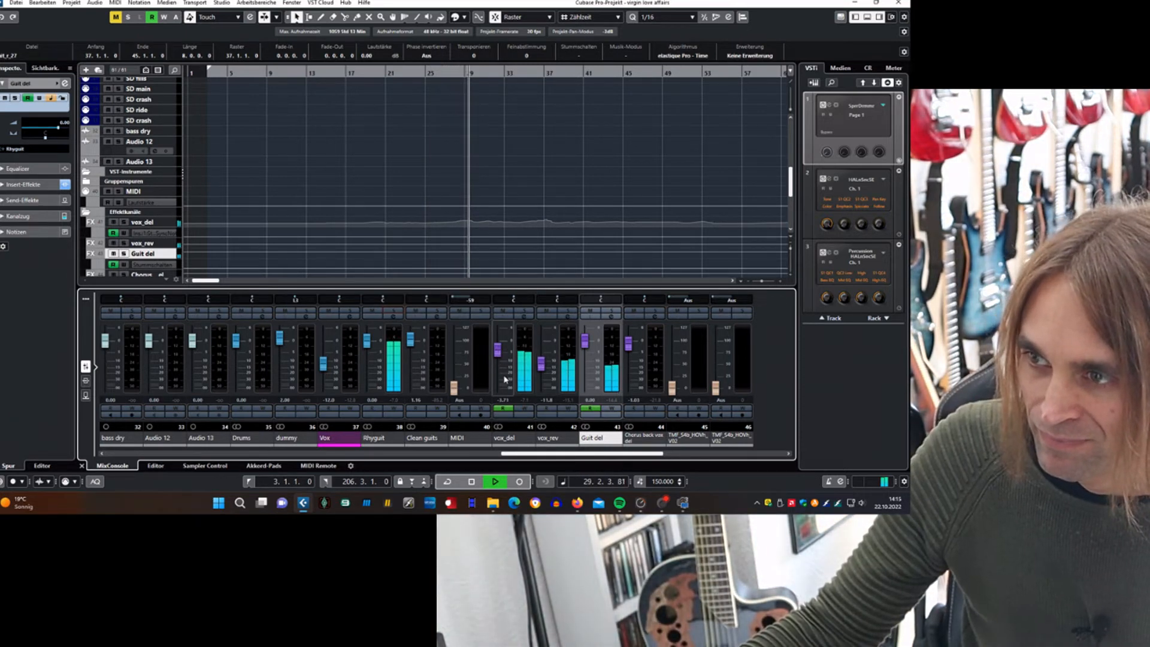
key("space")
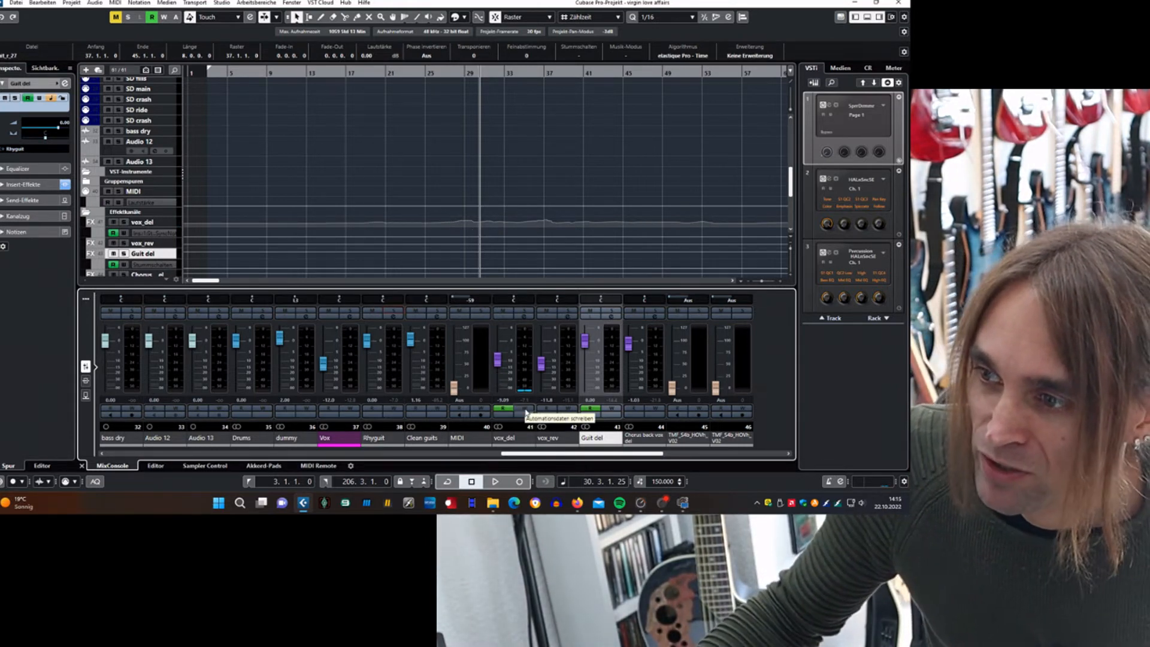
Step: Toggle automation writing on and off for vox_del, and look at the Guit del channel settings before closing them
left_click(526, 409)
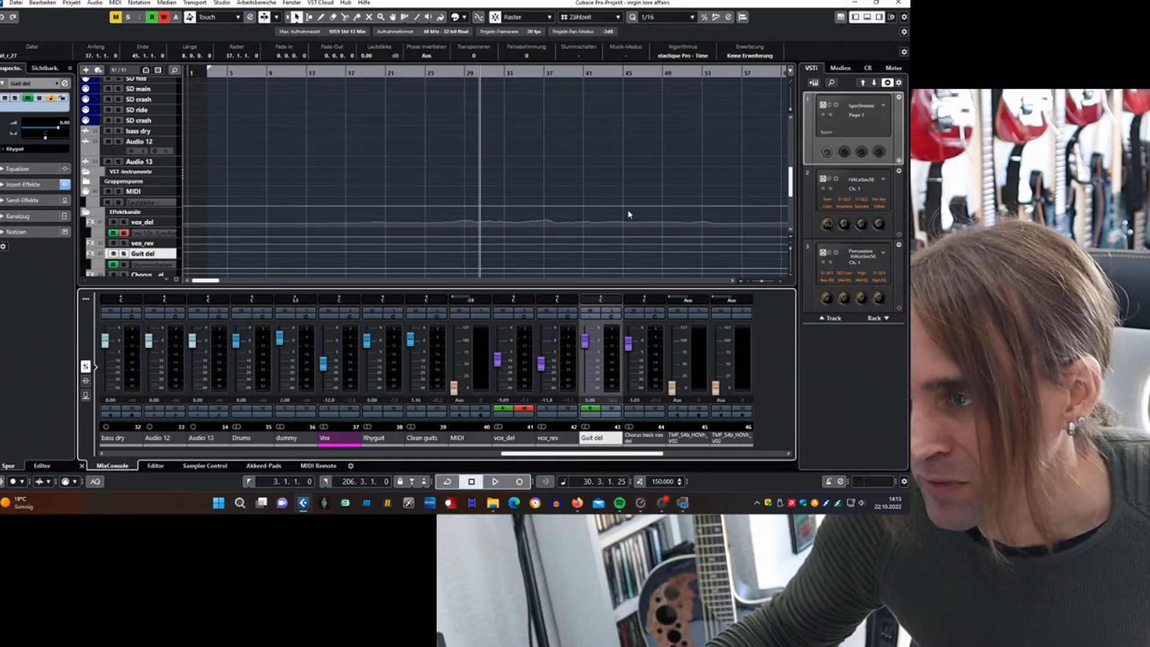
left_click(525, 409)
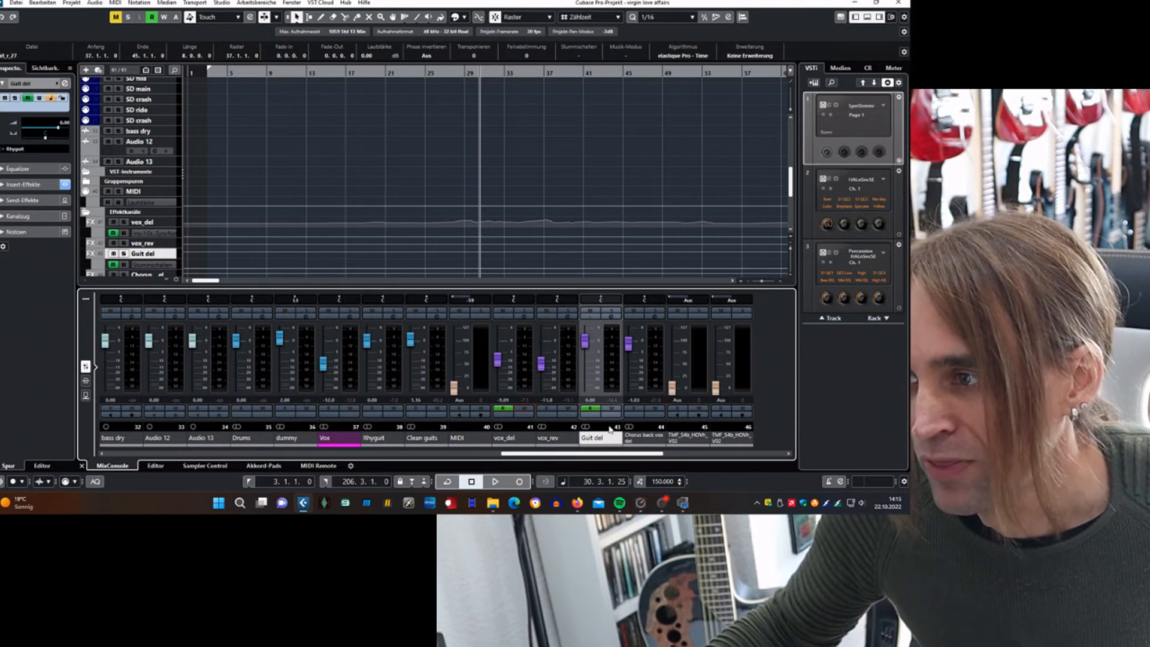
left_click(613, 318)
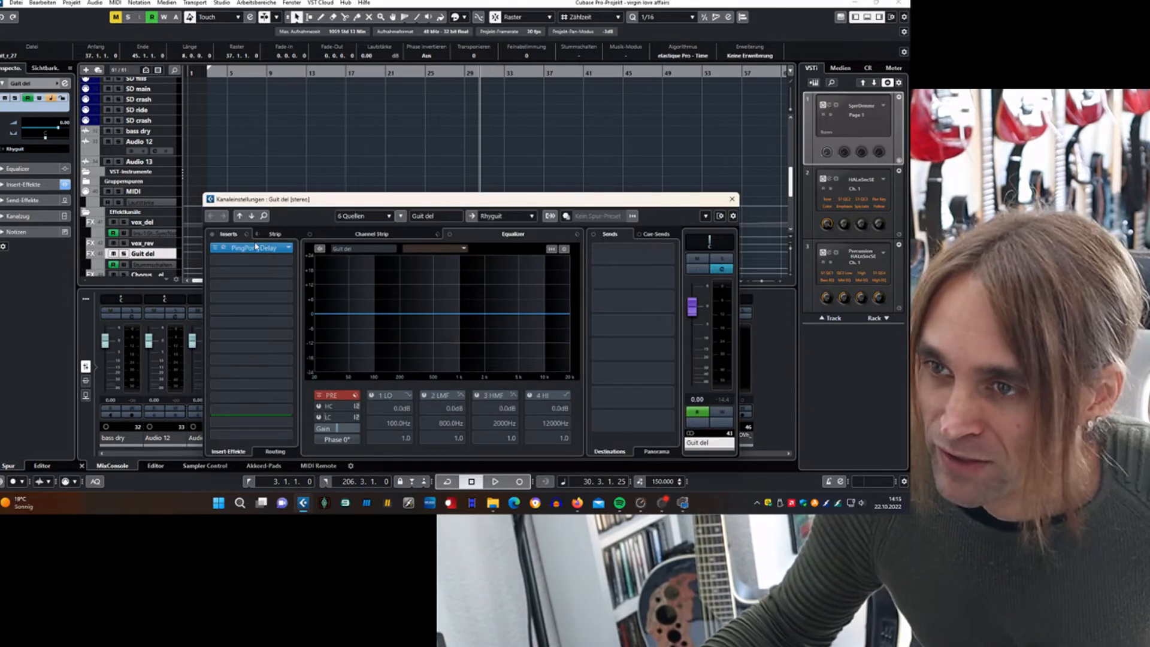
left_click(732, 201)
Step: Solo the Phaser chrs track and play it from bar 37
scroll(406, 211, "up", 10)
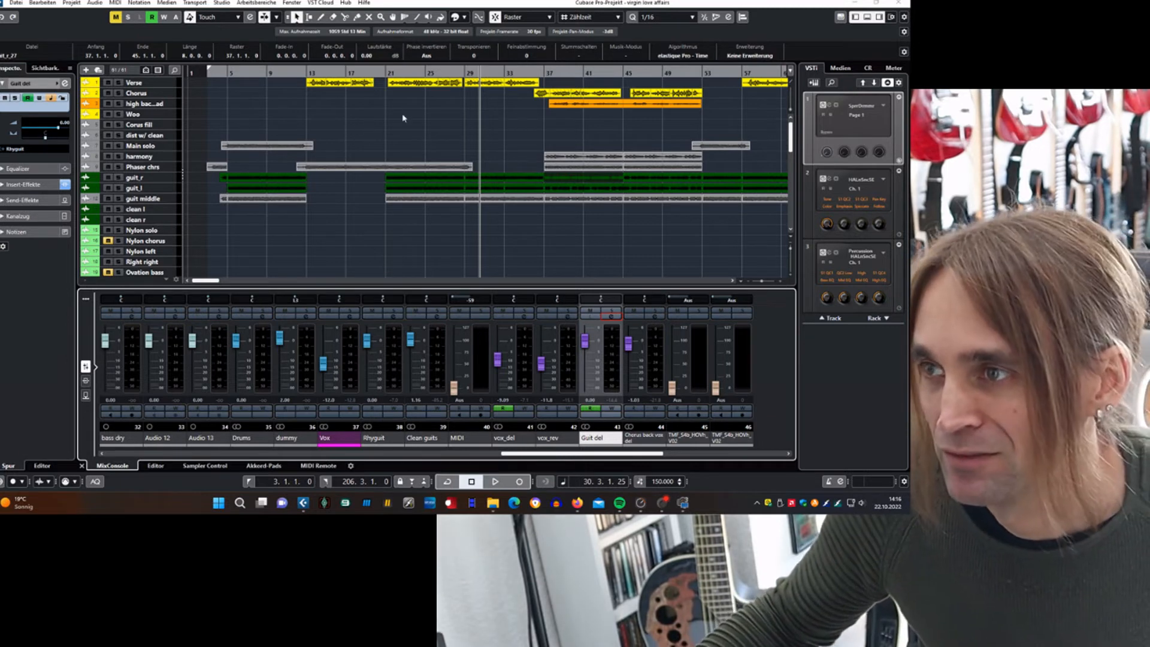
scroll(509, 138, "down", 5)
scroll(488, 154, "up", 5)
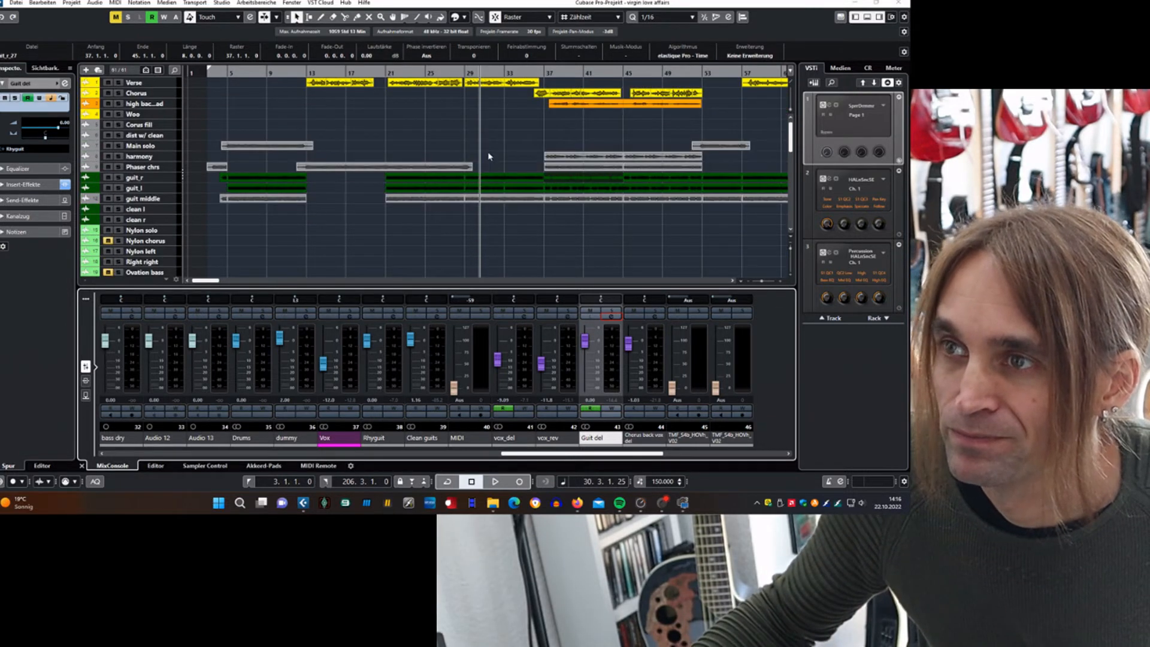
left_click(545, 77)
left_click(119, 167)
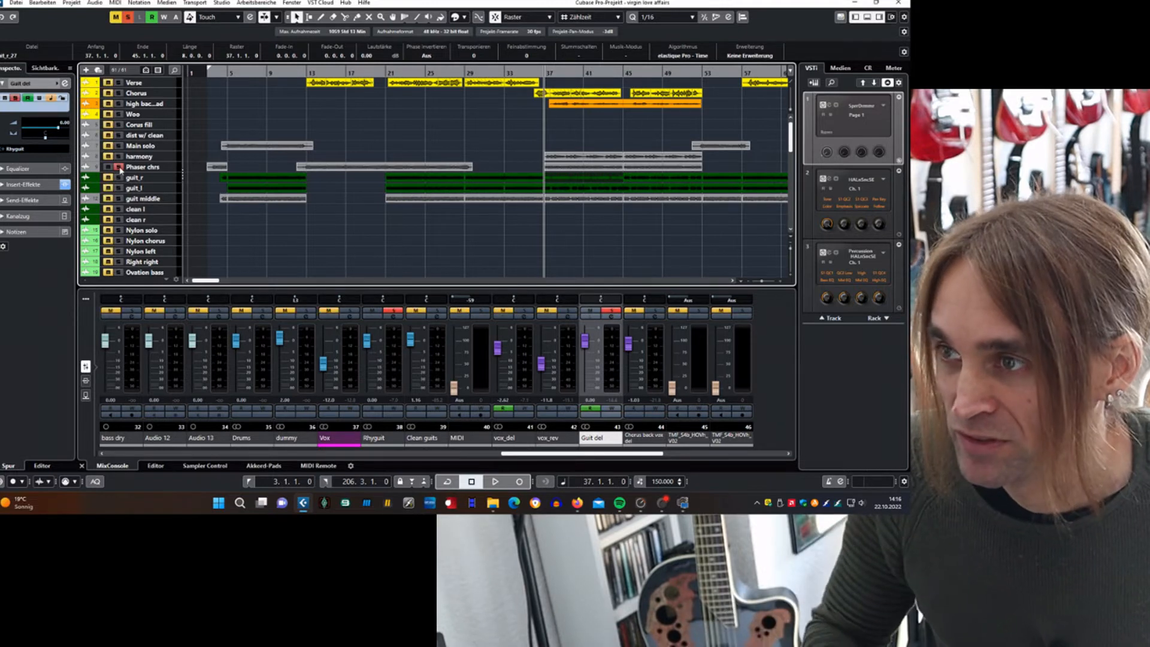
key("space")
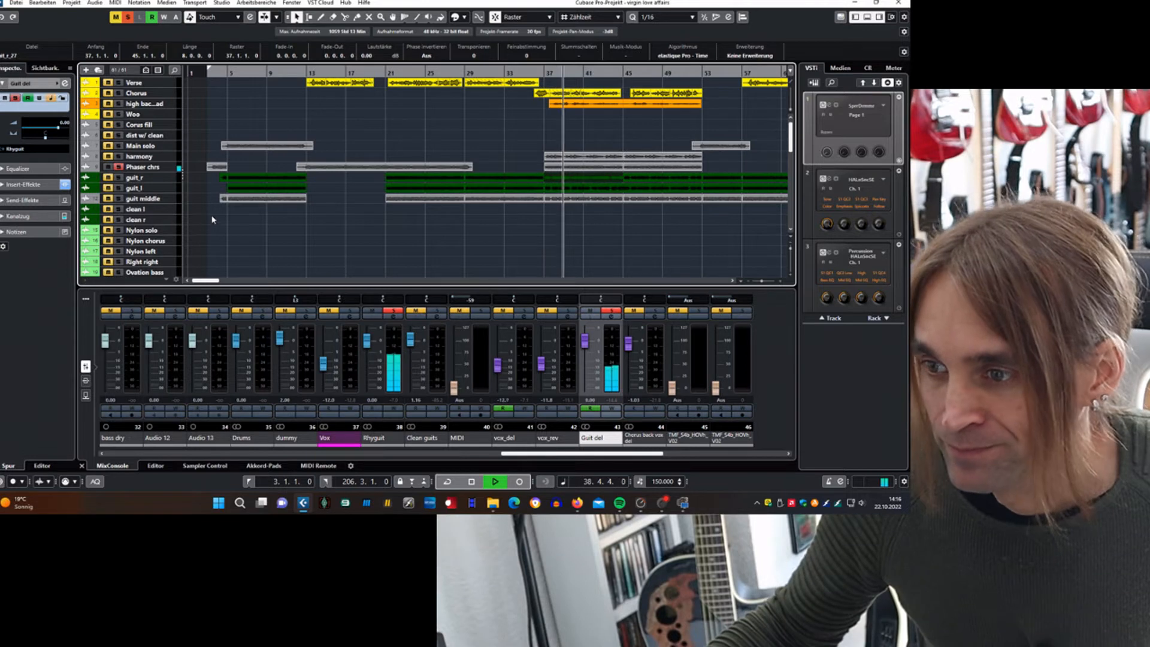
Step: Open the Phaser chrs channel settings, listen while viewing its equalizer curve, stop playback and open its L1 limiter Mono insert
right_click(175, 171)
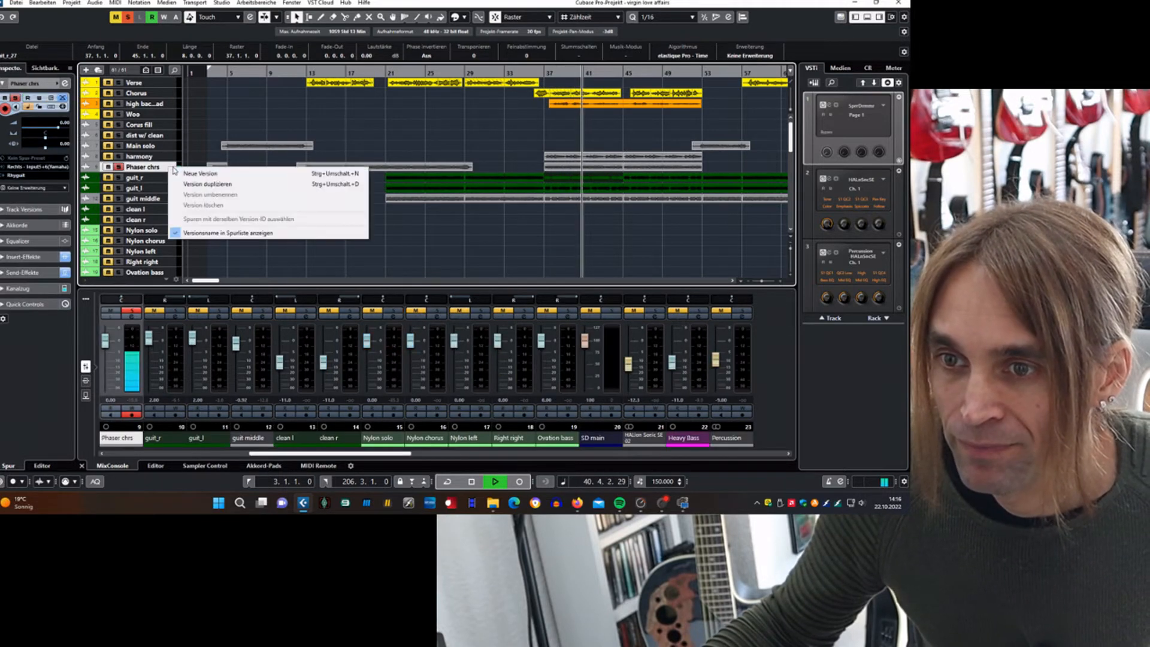
left_click(134, 321)
left_click(134, 320)
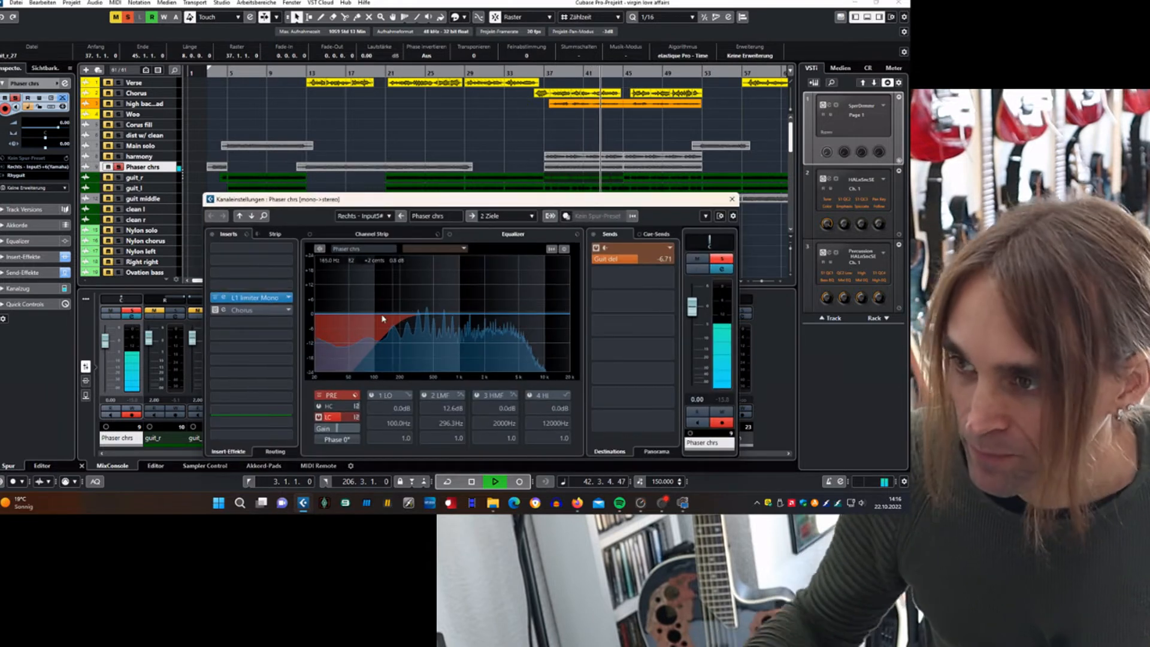
key("space")
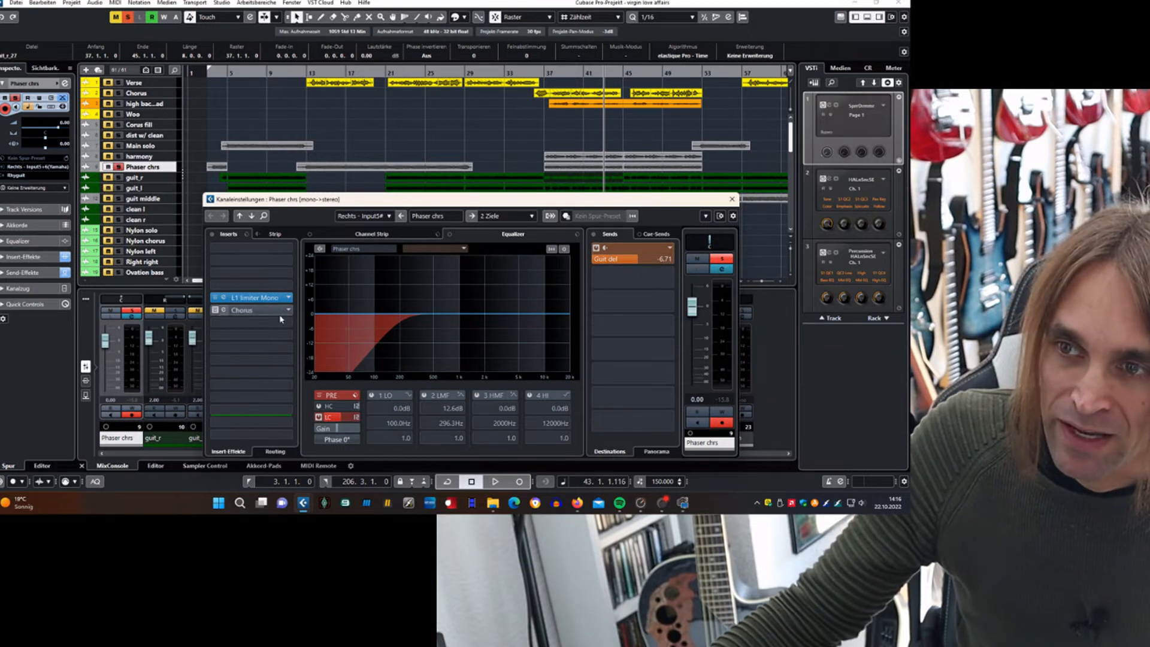
key("space")
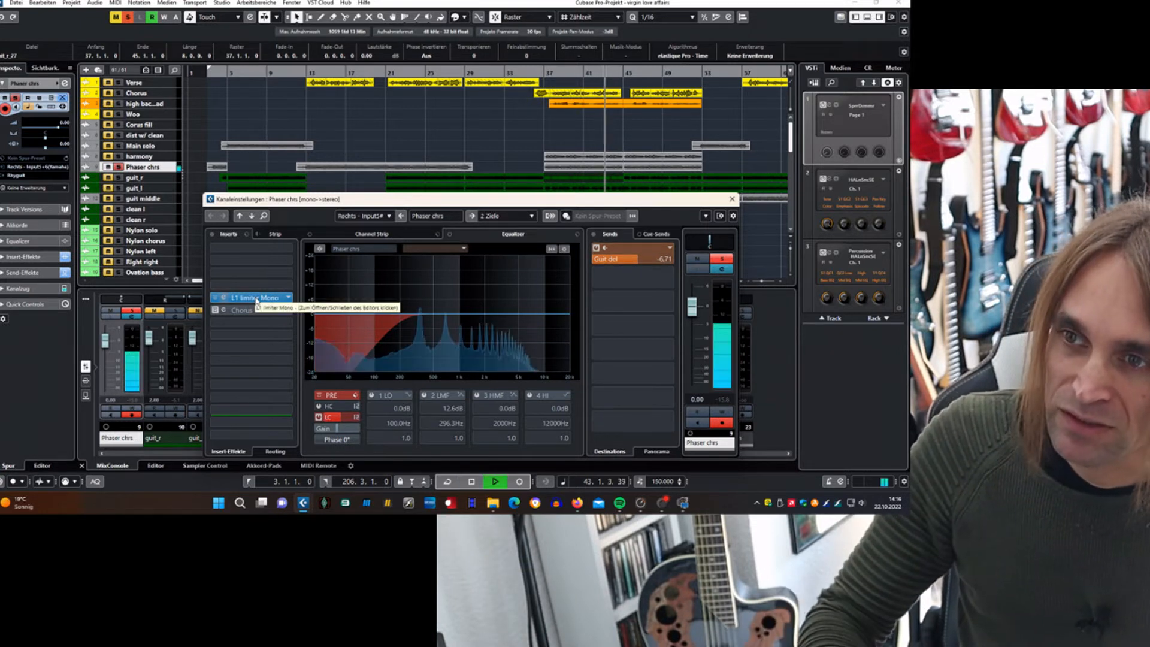
key("space")
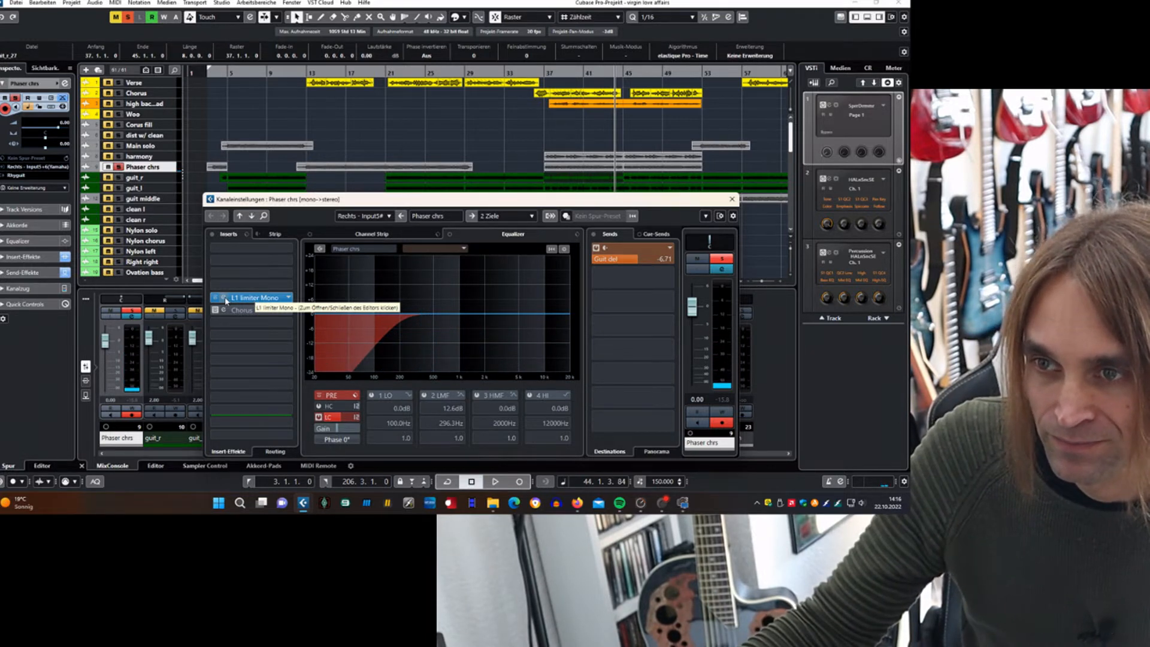
left_click(225, 298)
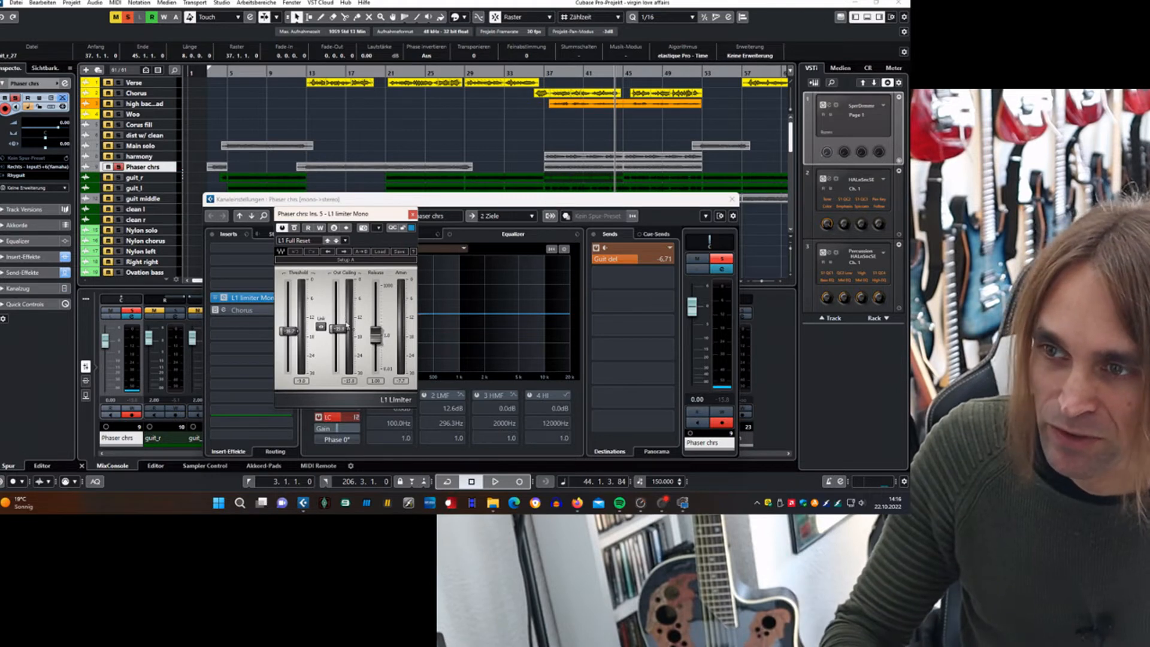
Step: Play the soloed Phaser chrs track to watch its L1 limiter working, stop playback and close the limiter
key("space")
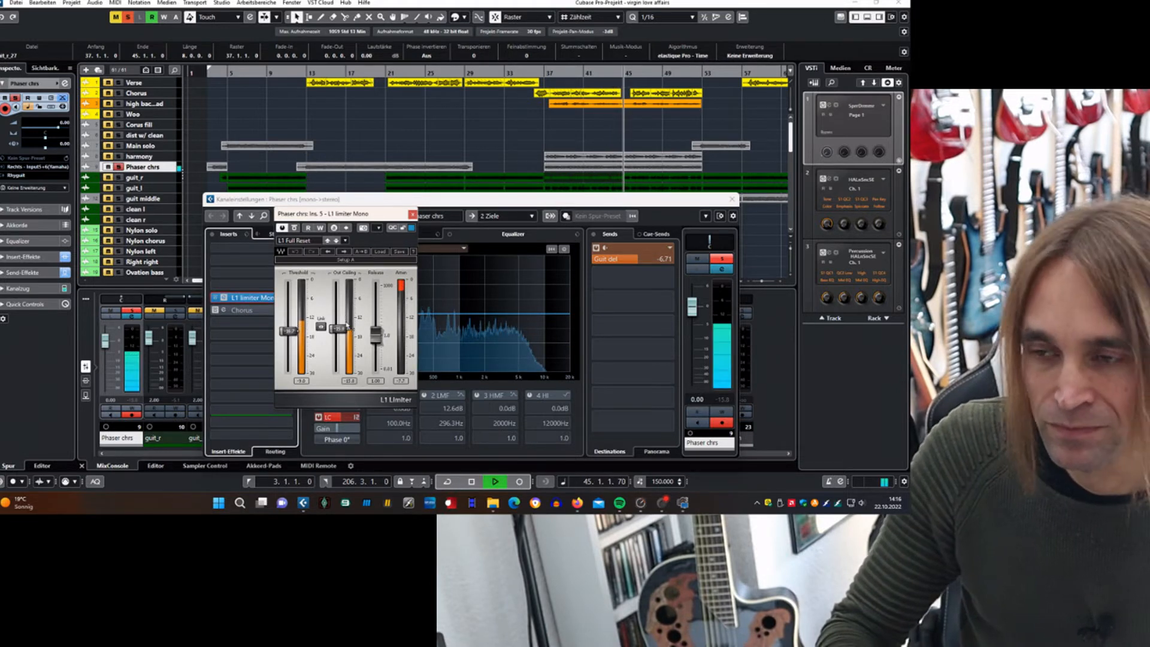
key("space")
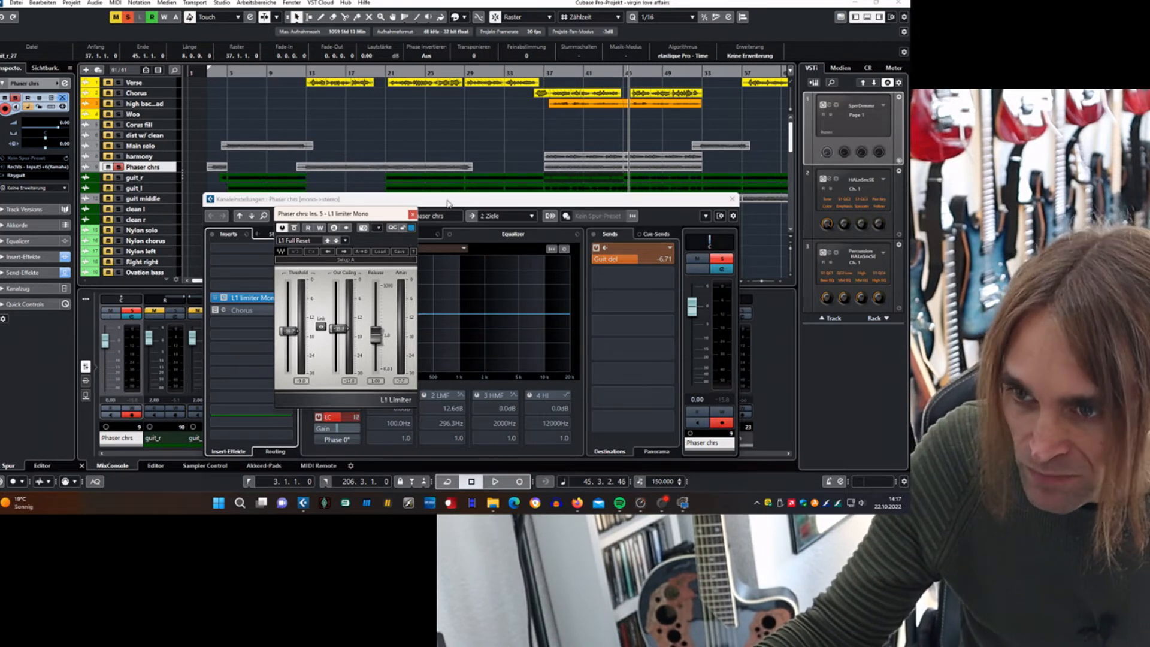
left_click(412, 215)
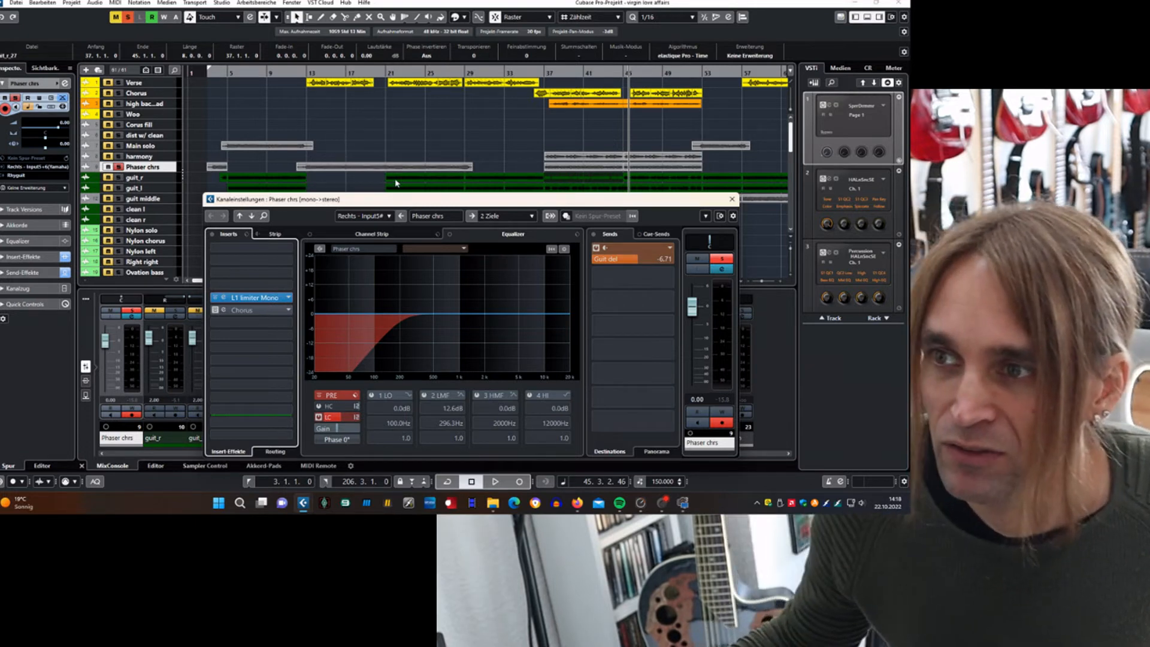
Step: Remove the solo from the Phaser chrs track and play the full mix from bar 90
left_click_drag(346, 208, 334, 224)
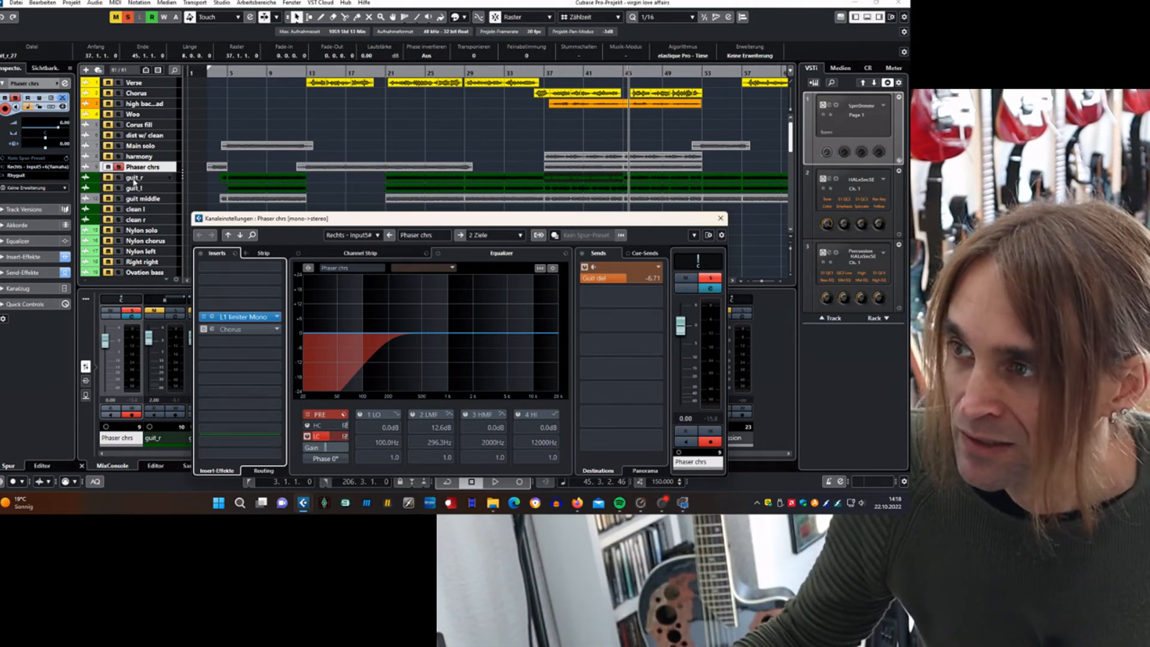
left_click(118, 168)
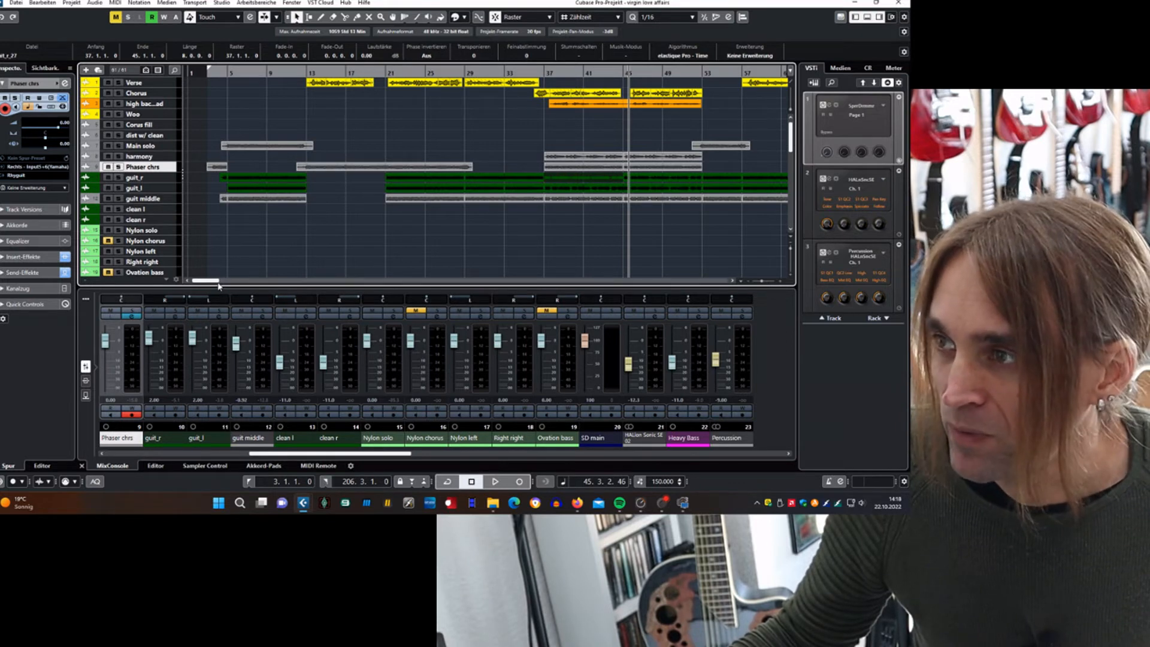
left_click_drag(214, 281, 246, 281)
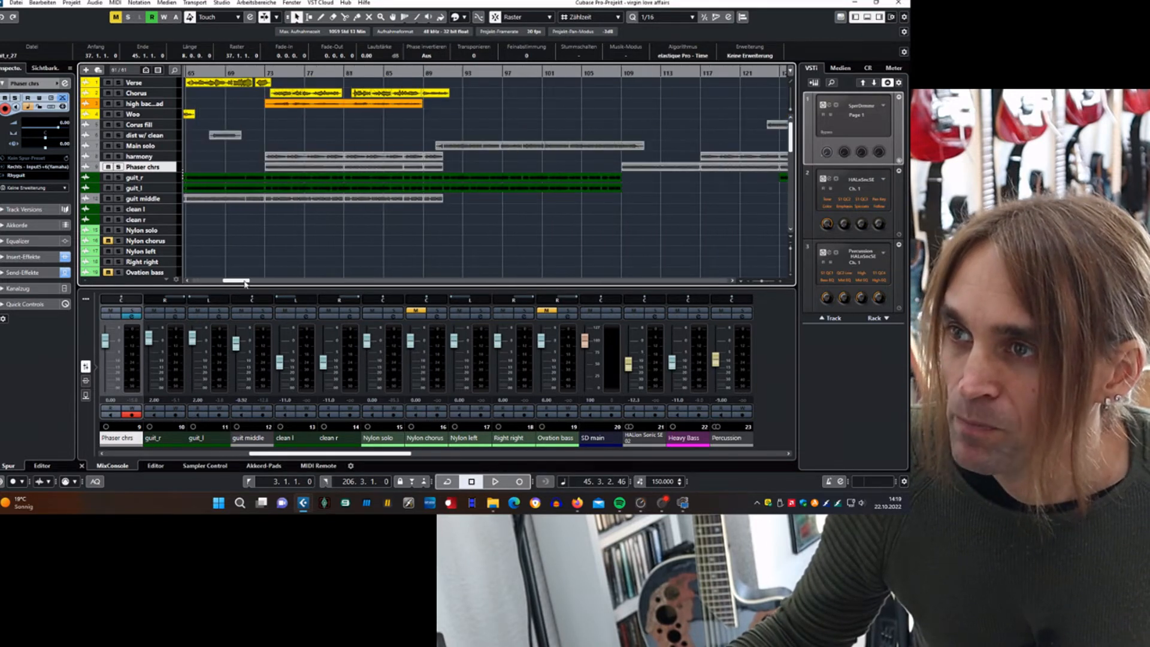
left_click(437, 72)
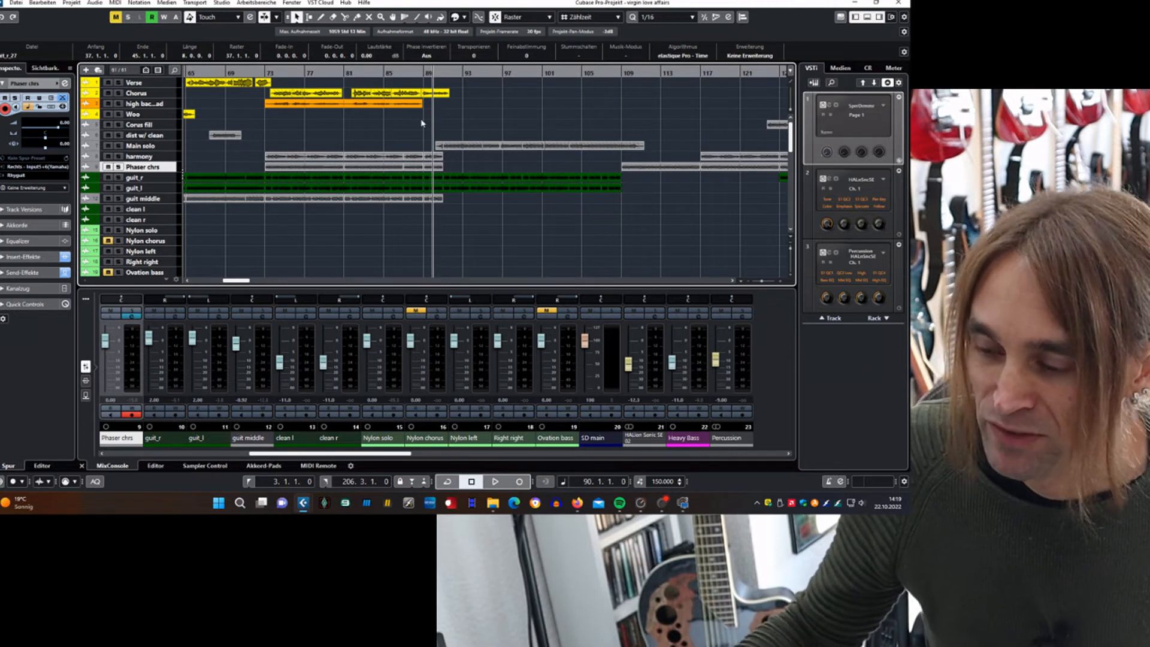
key("space")
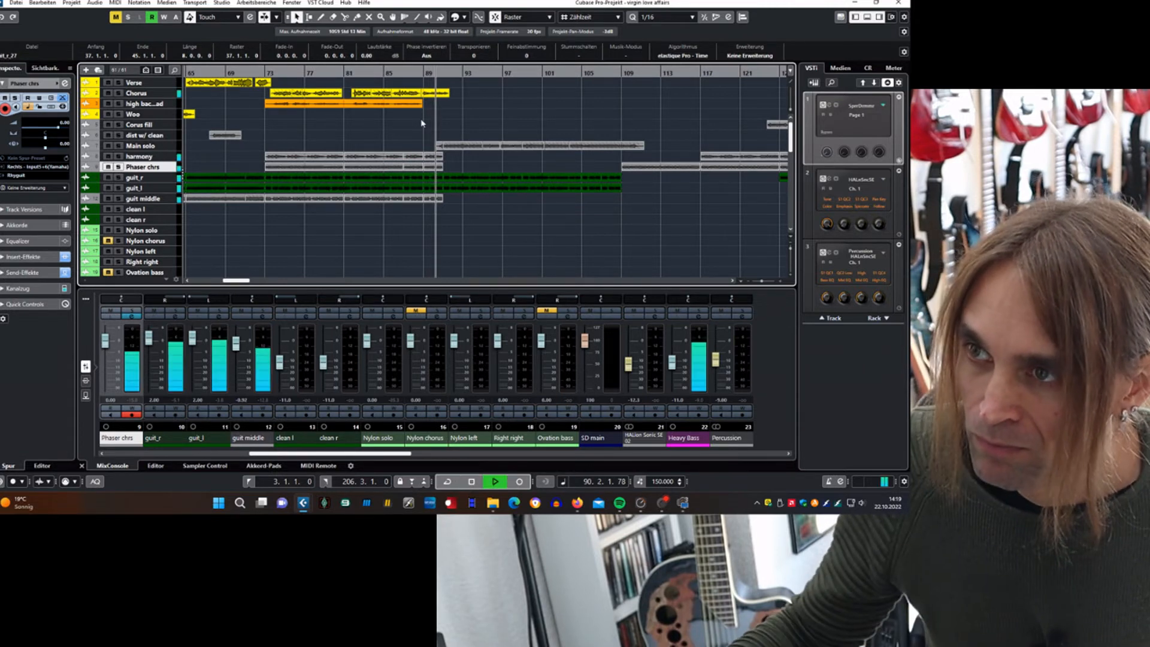
Step: Select the Main solo track during playback and toggle its solo on and off twice to compare it with the mix
left_click(178, 146)
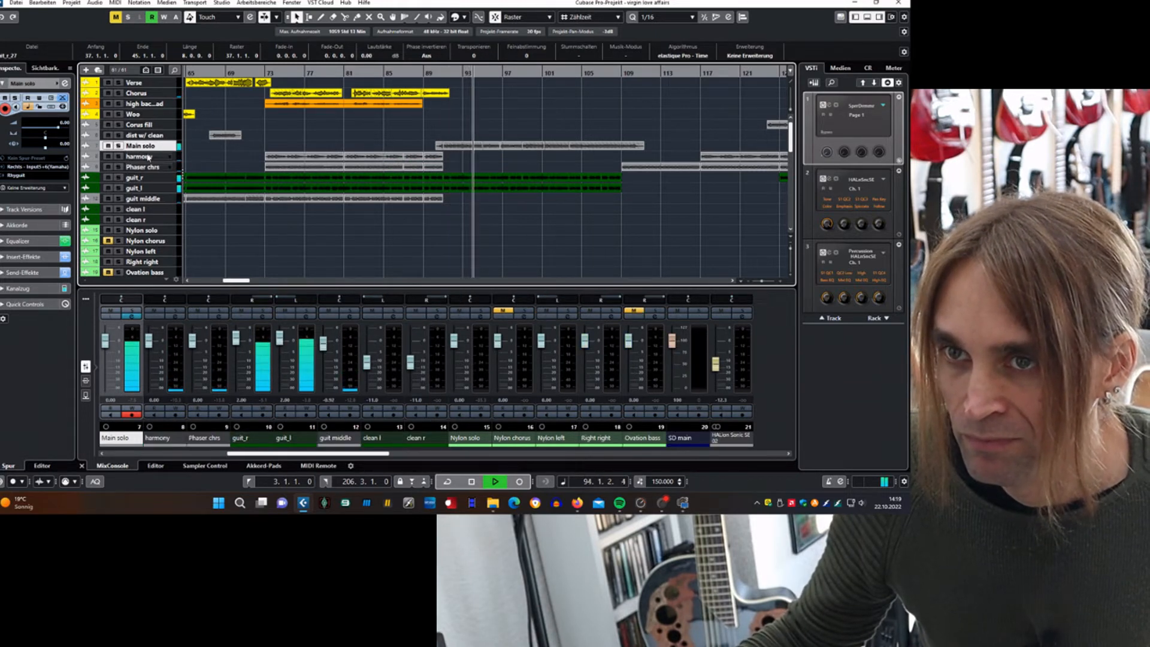
left_click(118, 146)
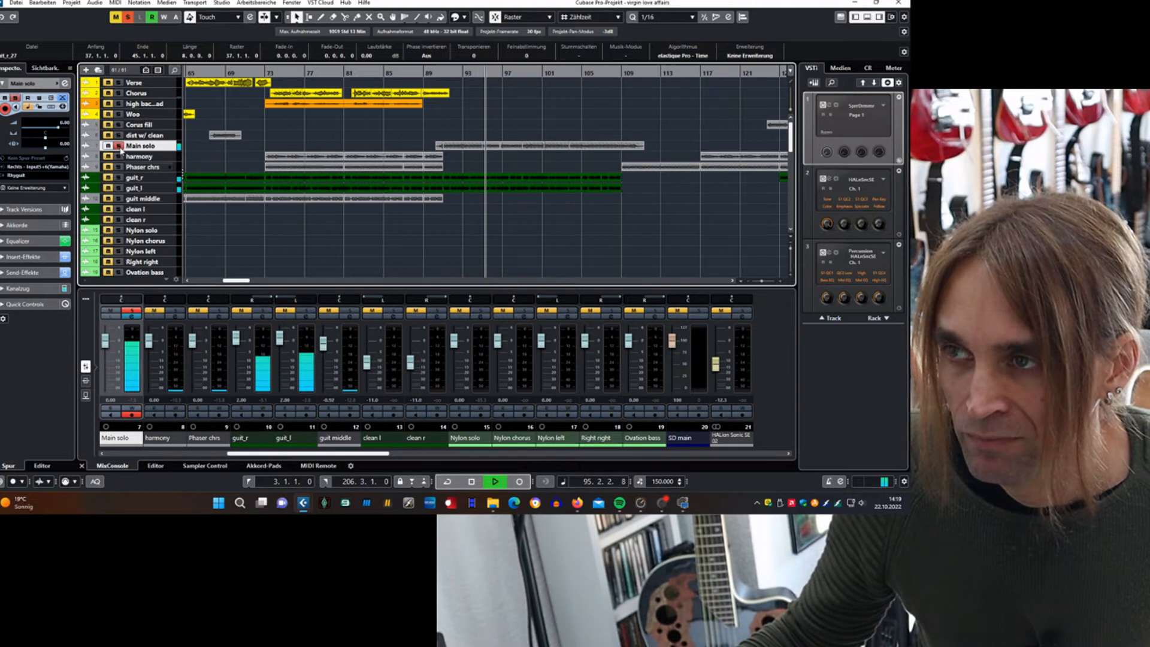
left_click(118, 145)
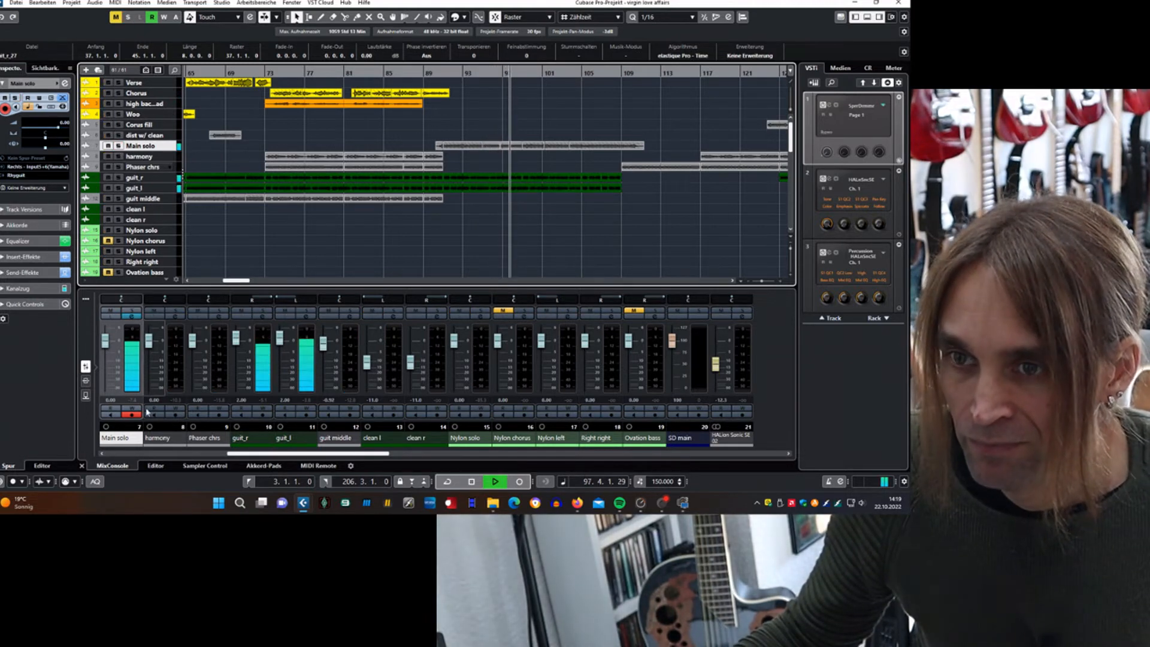
left_click(134, 312)
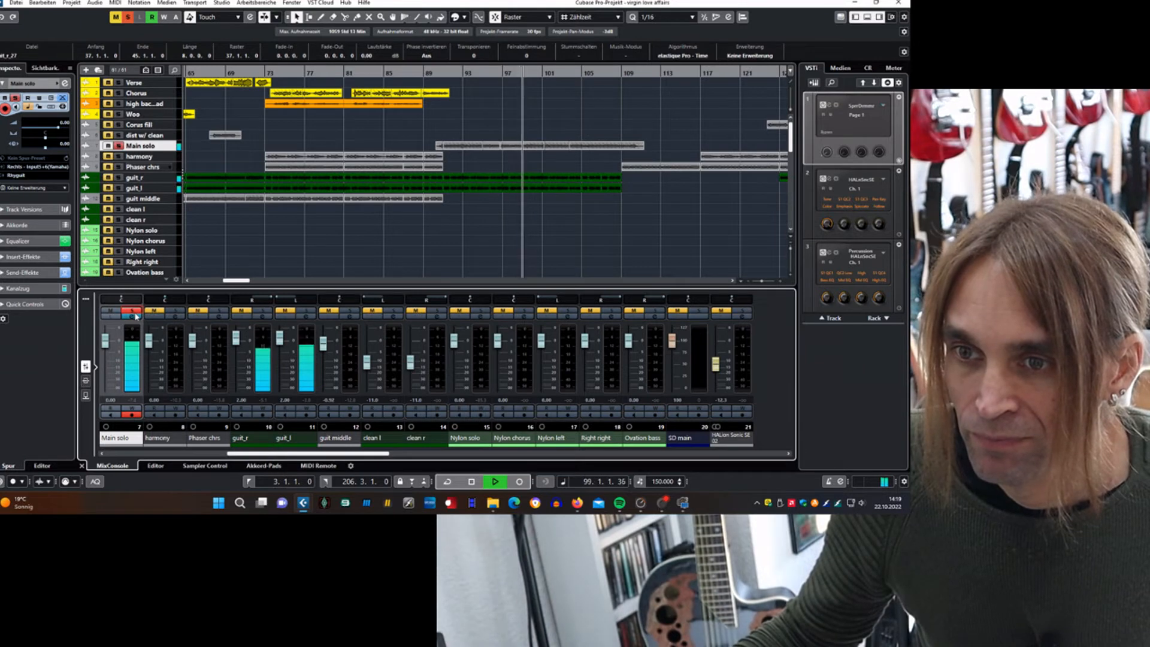
left_click(133, 312)
Step: Open the Main solo channel settings to view the equalizer curve, stop playback and briefly inspect the L1 limiter Mono insert
left_click(132, 317)
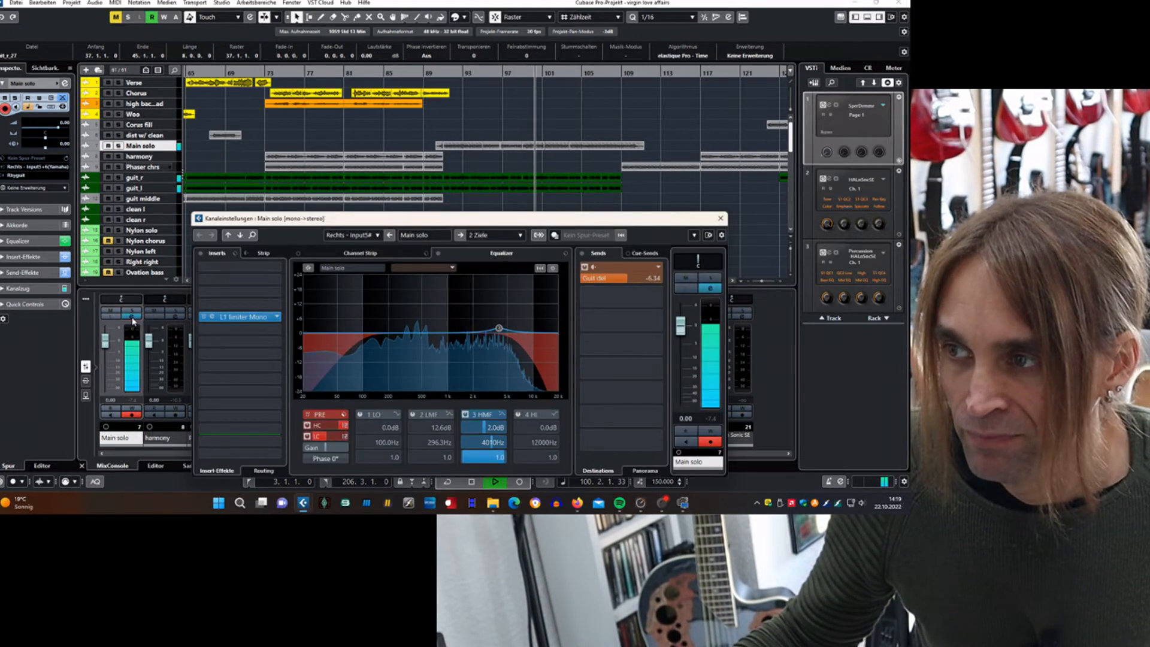
key("space")
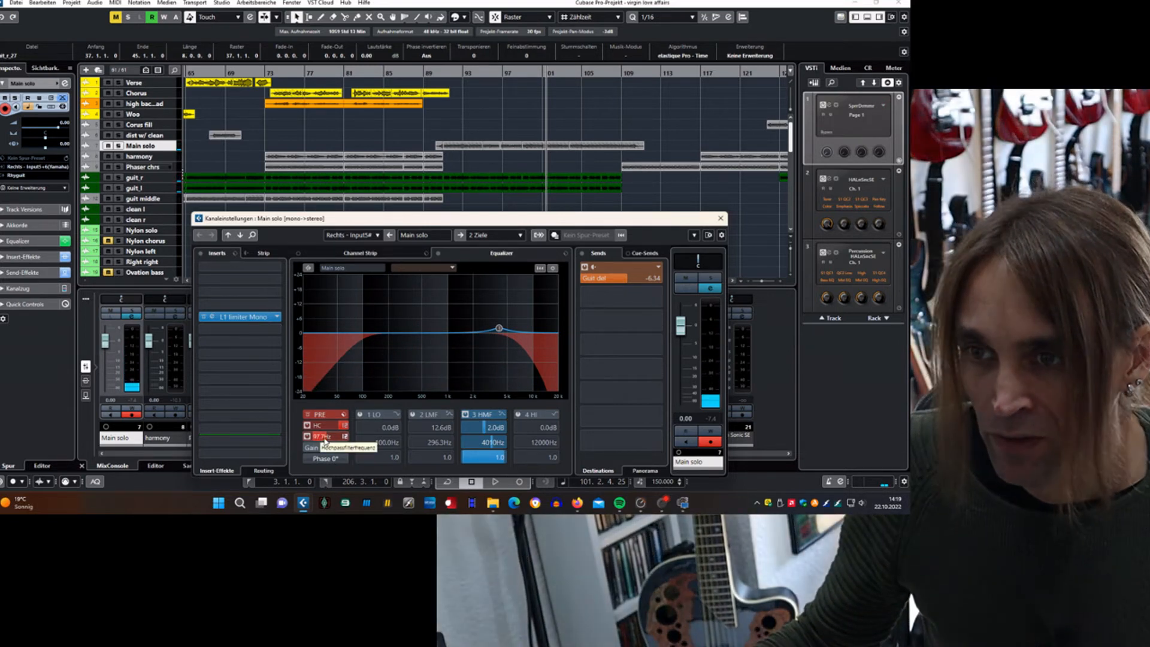
left_click(215, 322)
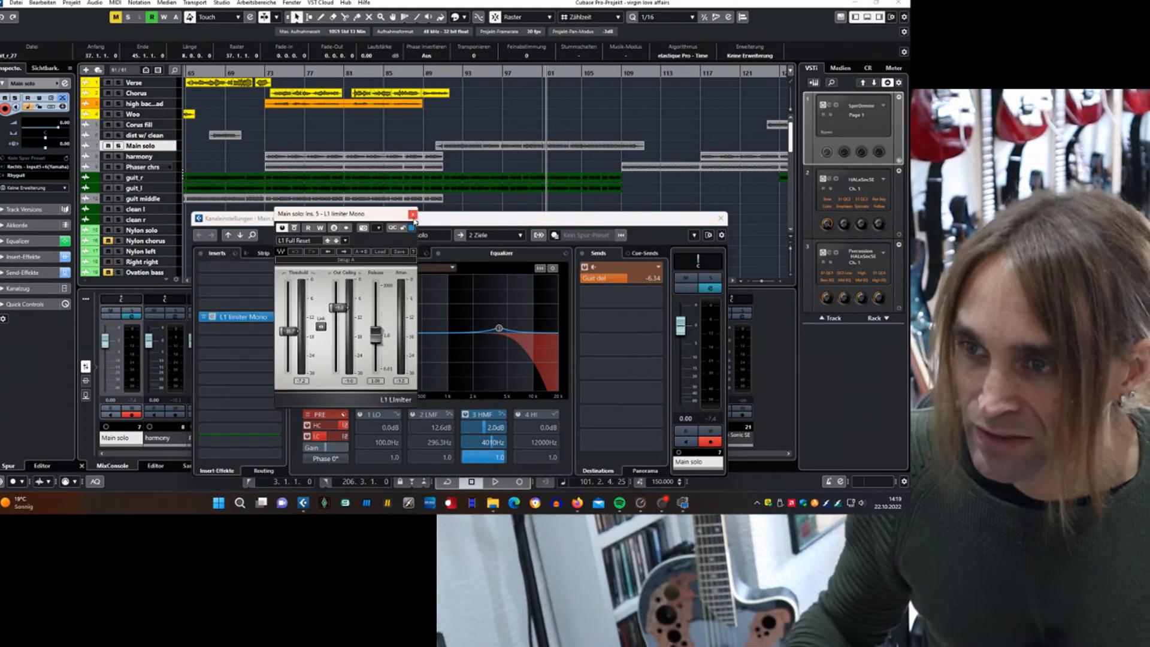
left_click(412, 215)
Step: Look at the output routing destinations of the Main solo channel, including the Rhyguit group, and close the list
key("space")
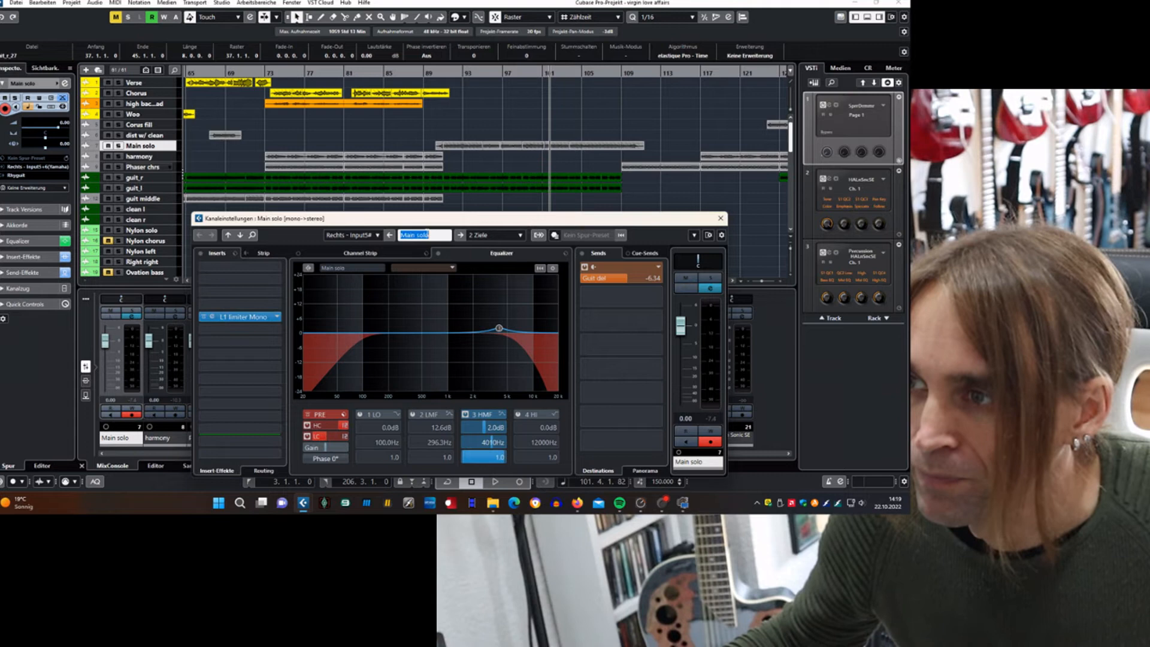
left_click(498, 235)
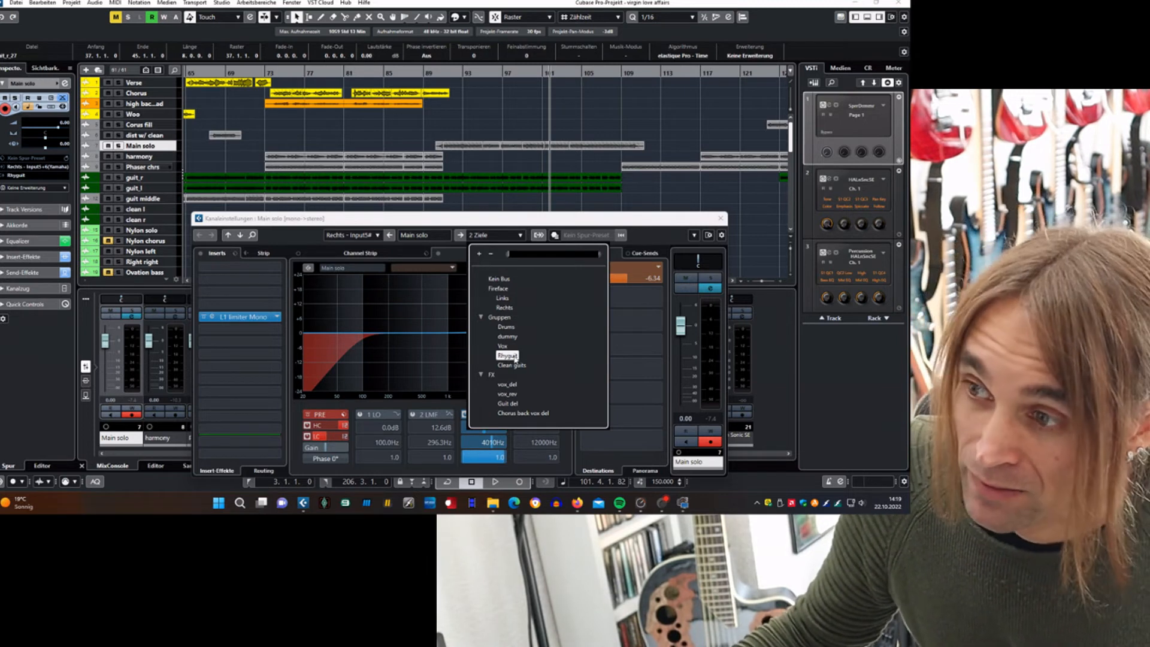
left_click(501, 221)
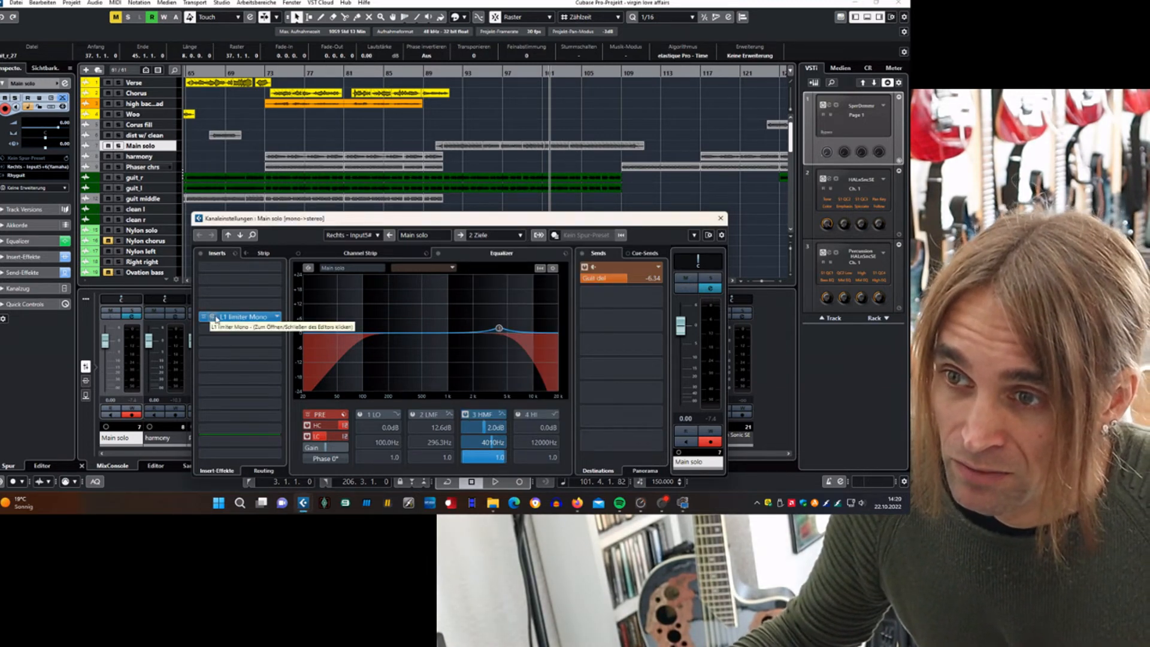
Step: Reopen the Main solo track's L1 limiter, compare the sound with the limiter bypassed and active during playback, and stop
left_click(212, 318)
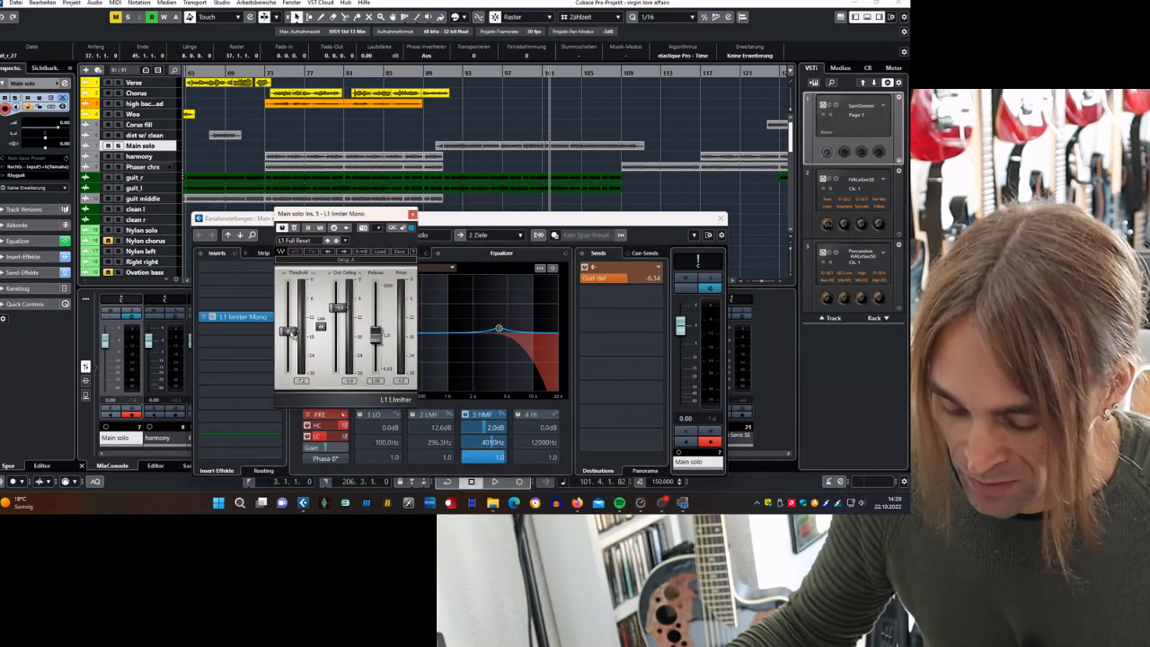
key("space")
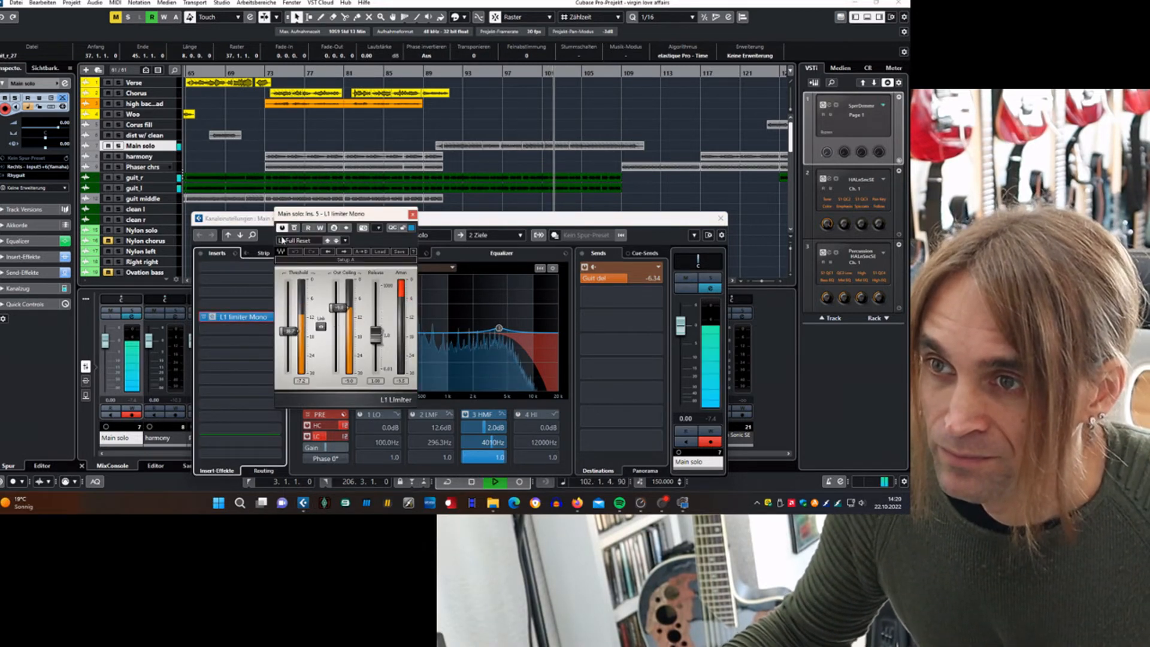
left_click(281, 230)
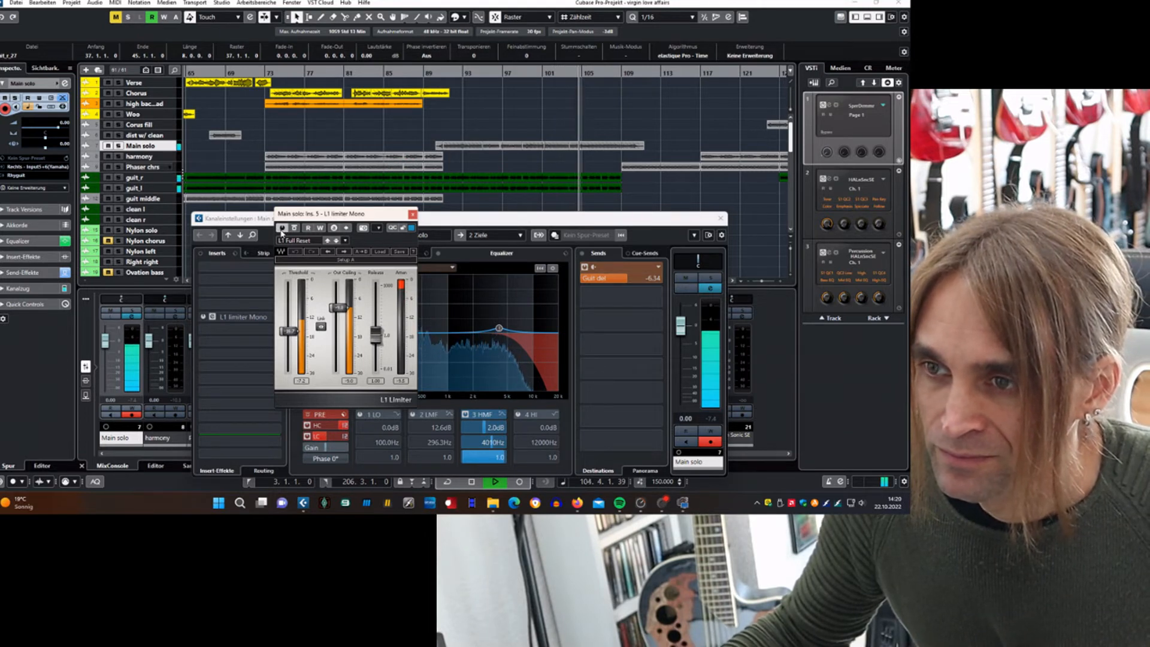
left_click(282, 230)
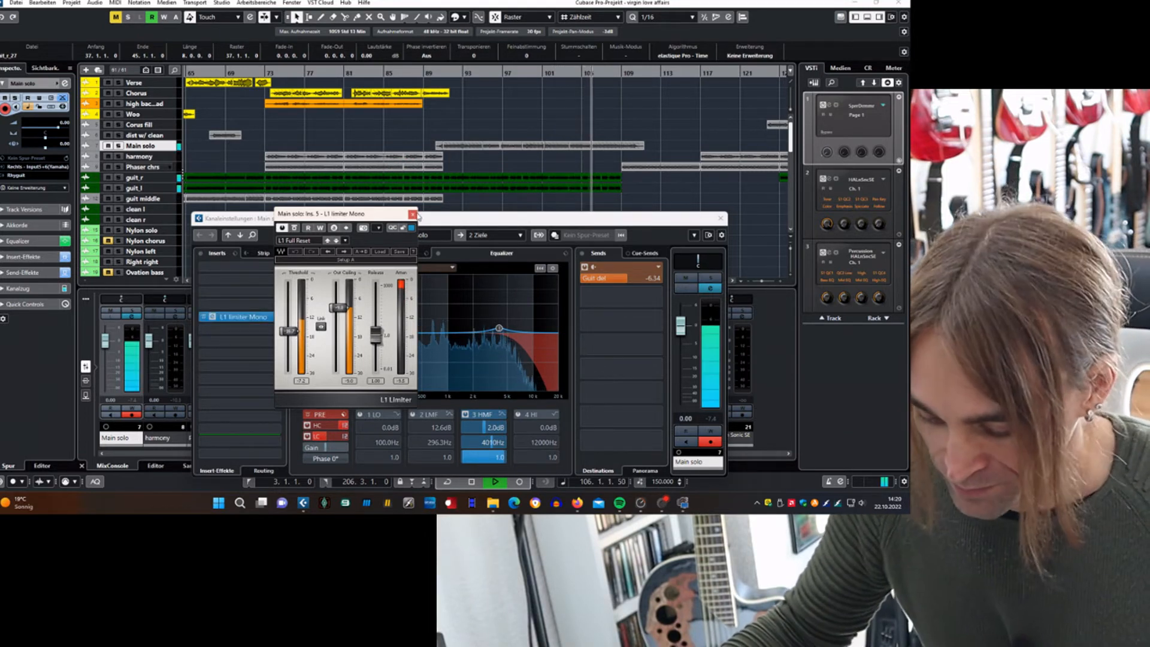
key("space")
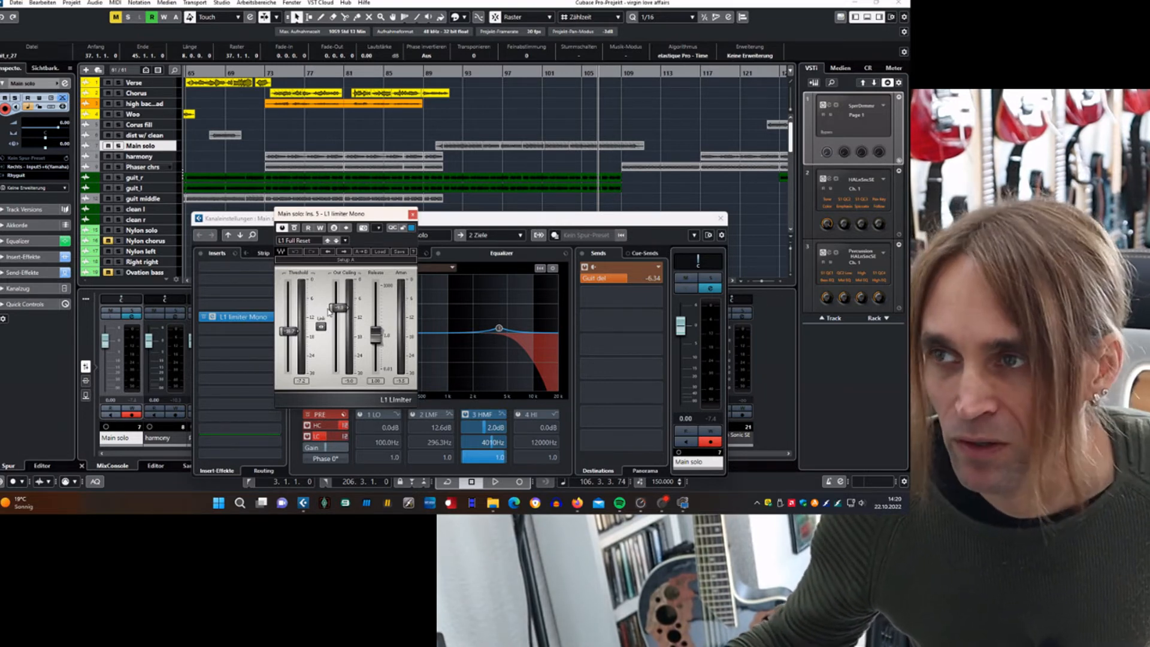
Step: Play from bar 91, raise the Main solo limiter's threshold and out ceiling, try a much lower threshold, restore the higher one and close the limiter
left_click(440, 74)
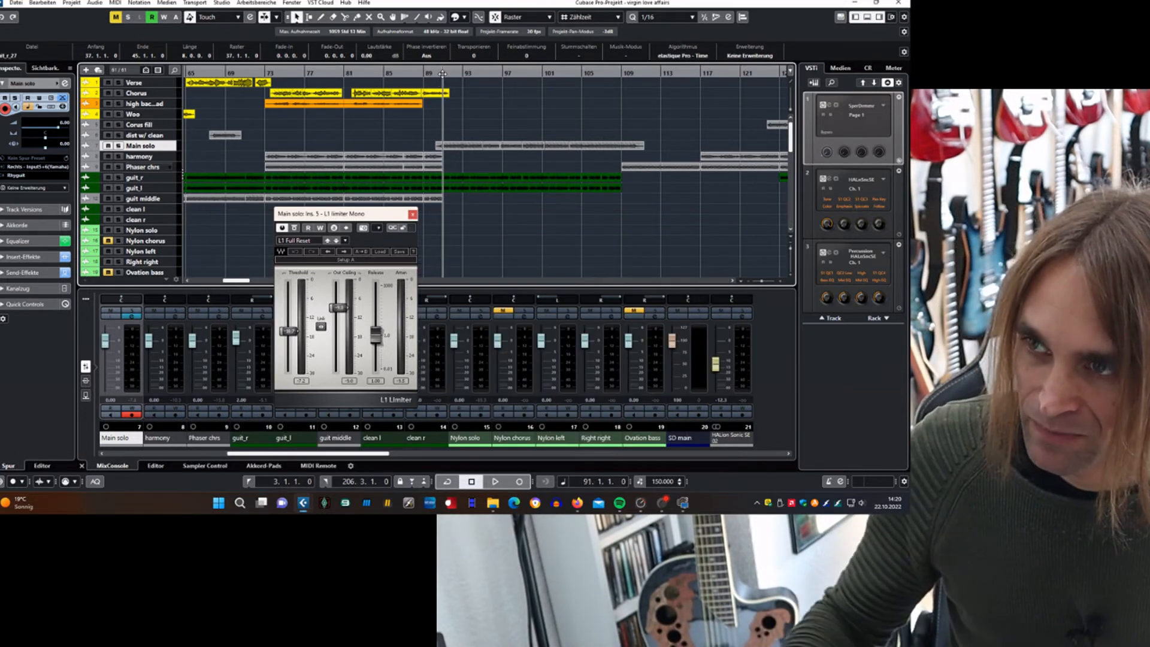
key("space")
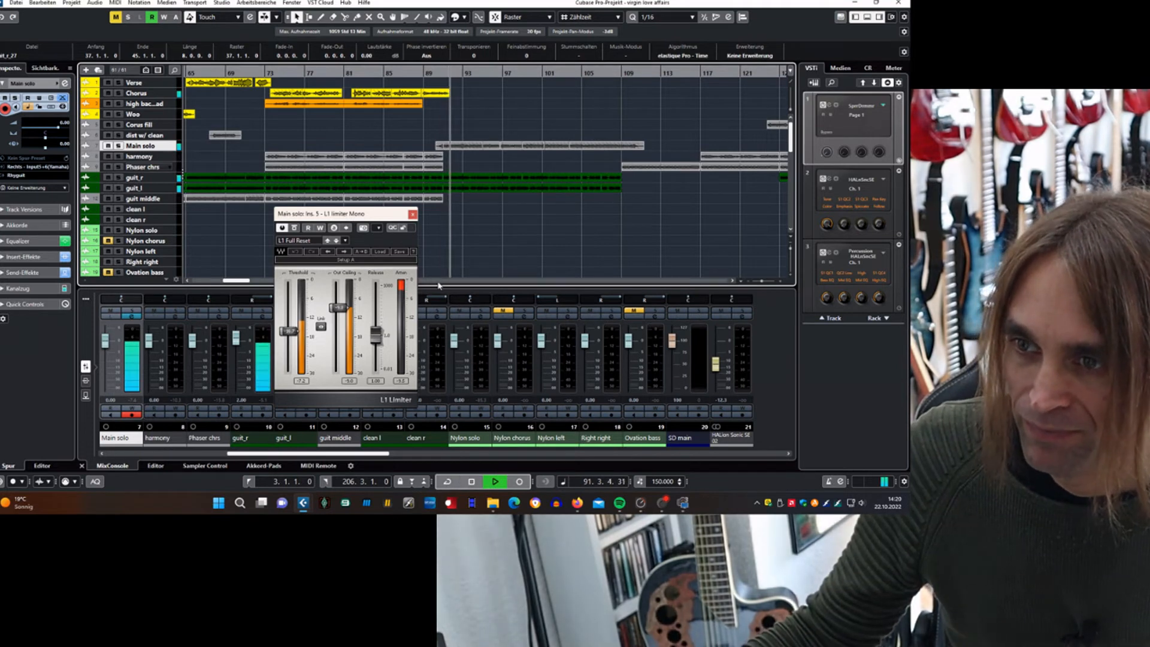
left_click_drag(289, 331, 339, 301)
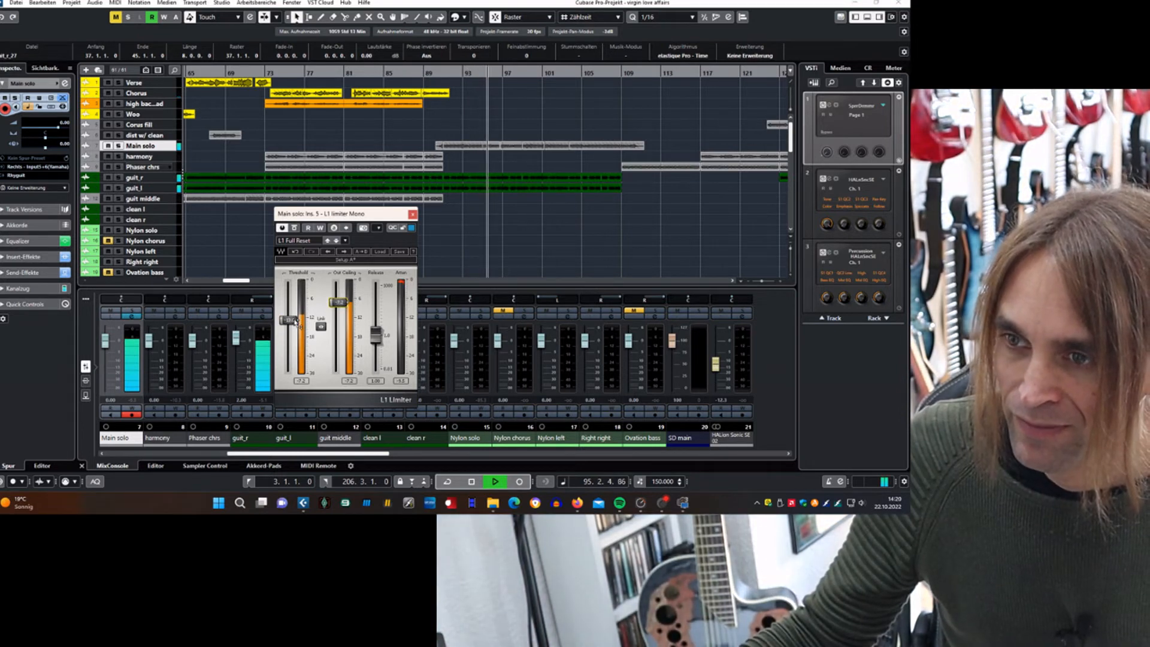
left_click_drag(289, 320, 289, 360)
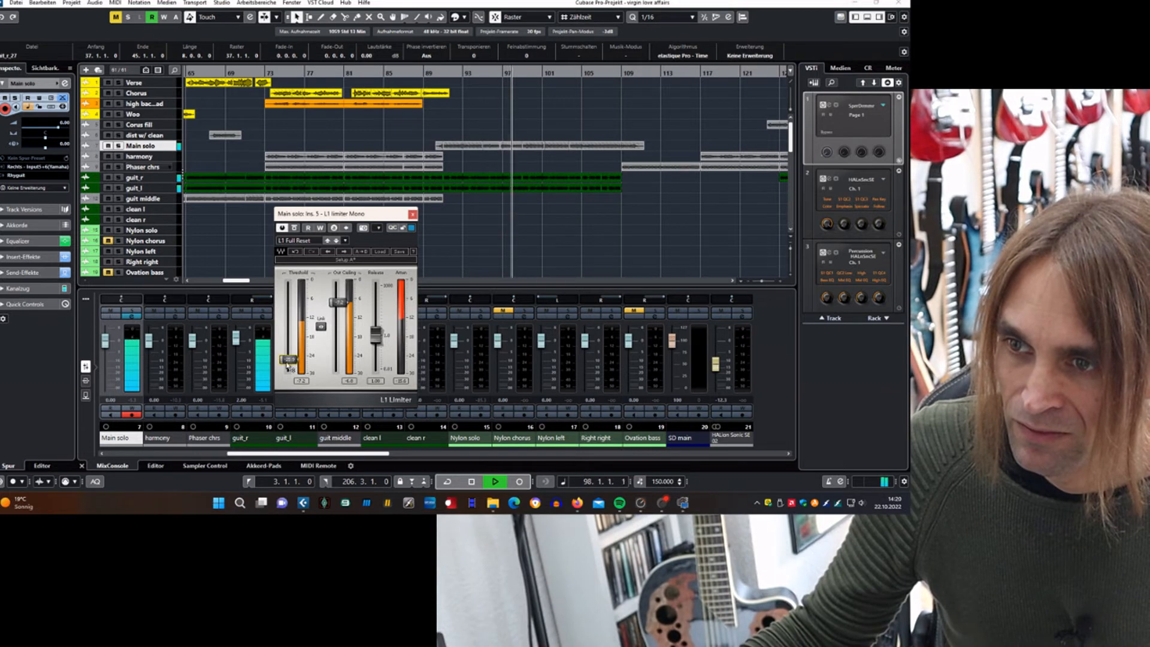
left_click_drag(289, 359, 288, 320)
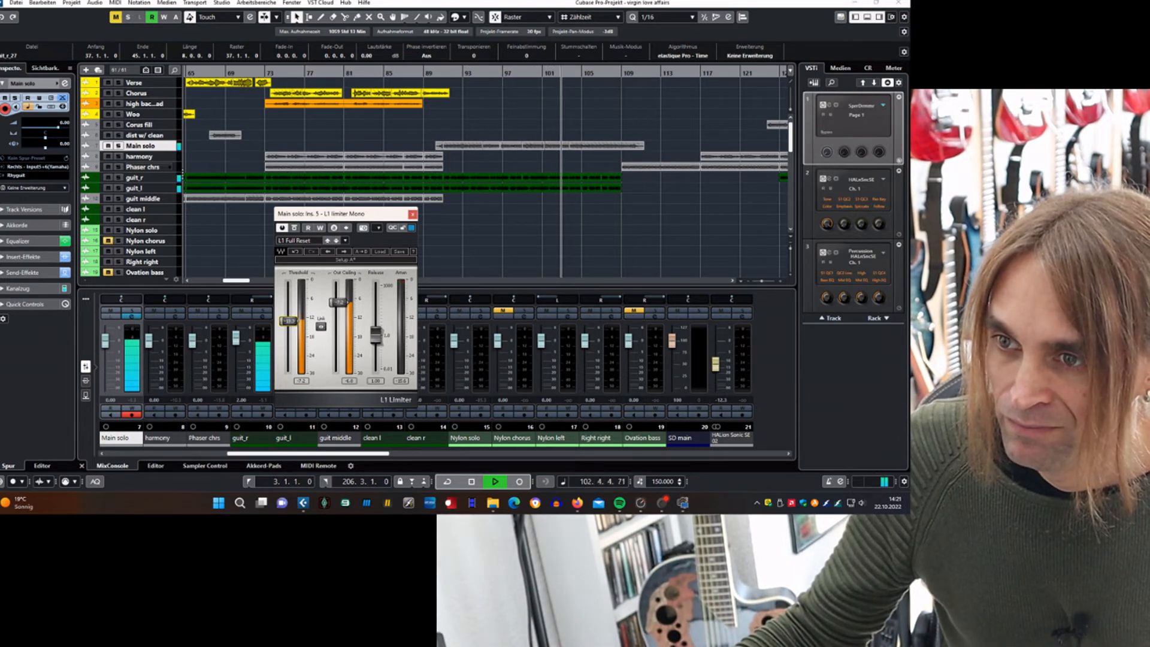
left_click(414, 215)
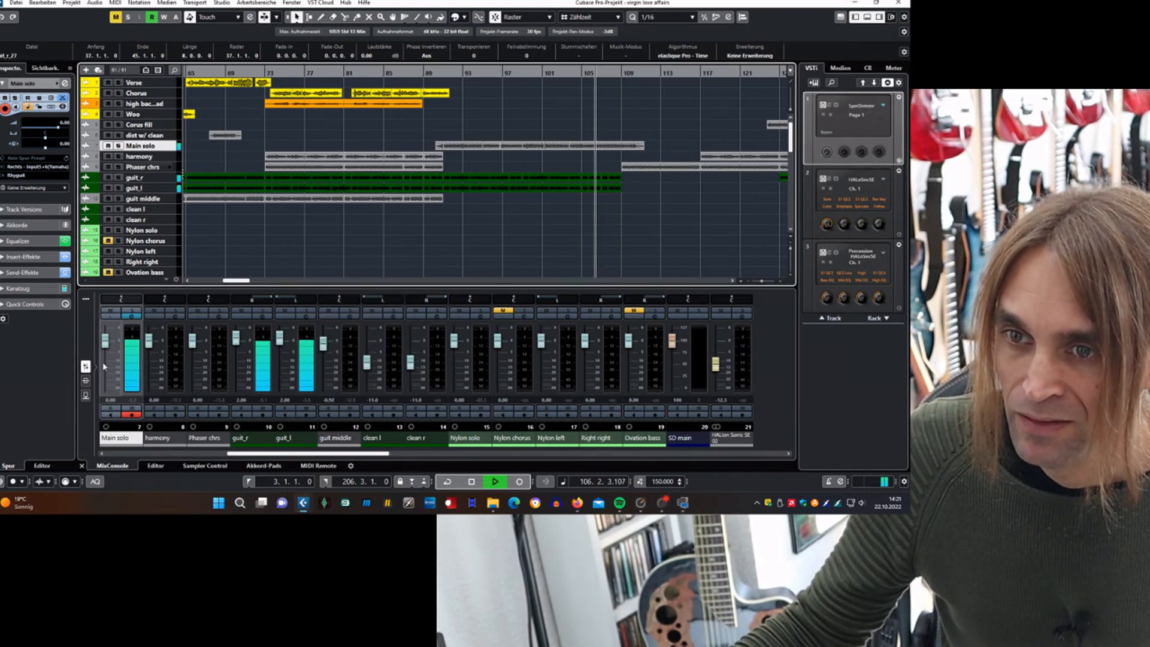
Step: Open the Main solo channel settings during playback, examine the equalizer's high-mid boost against the live spectrum, and close them
left_click(132, 317)
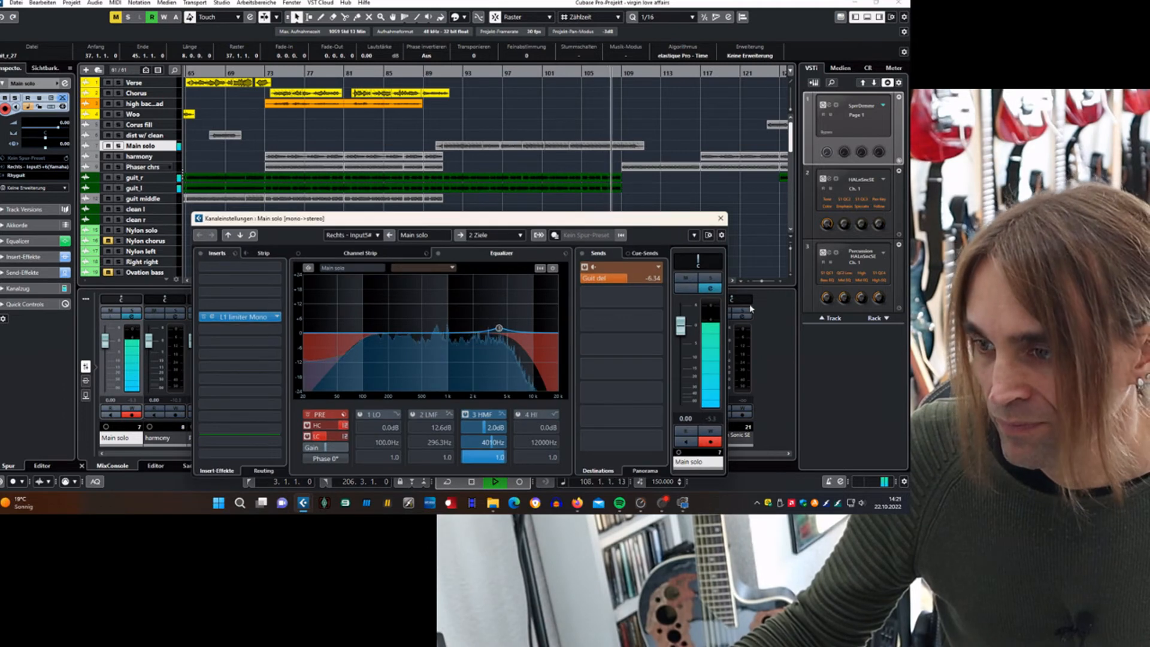
mouse_move(501, 330)
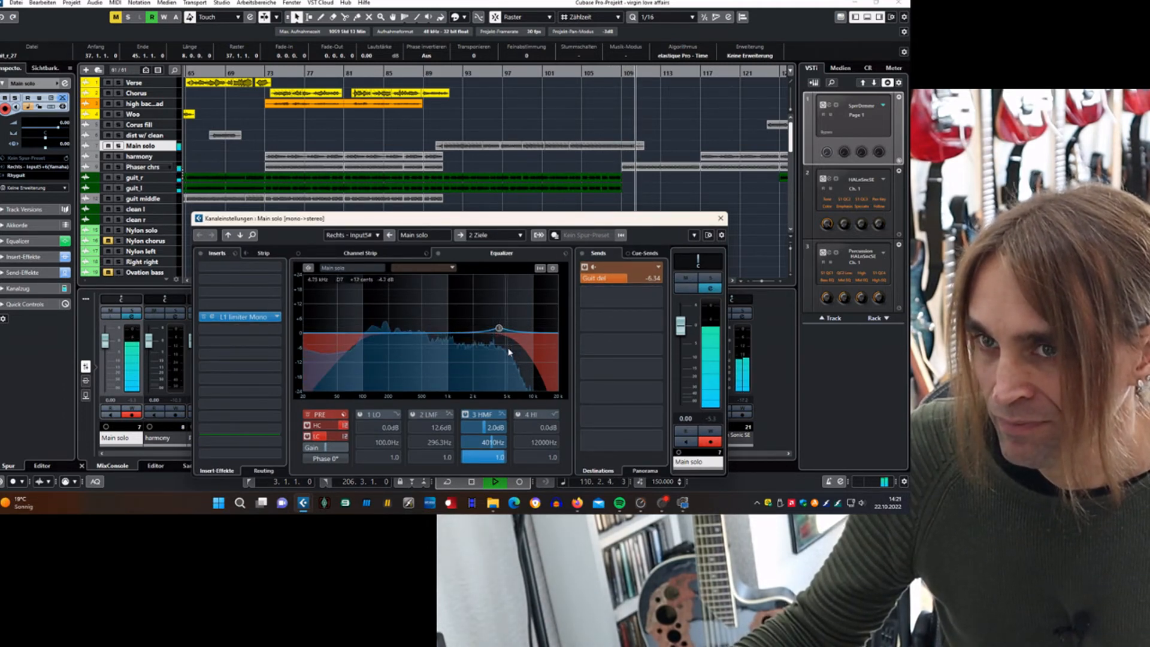
left_click(722, 219)
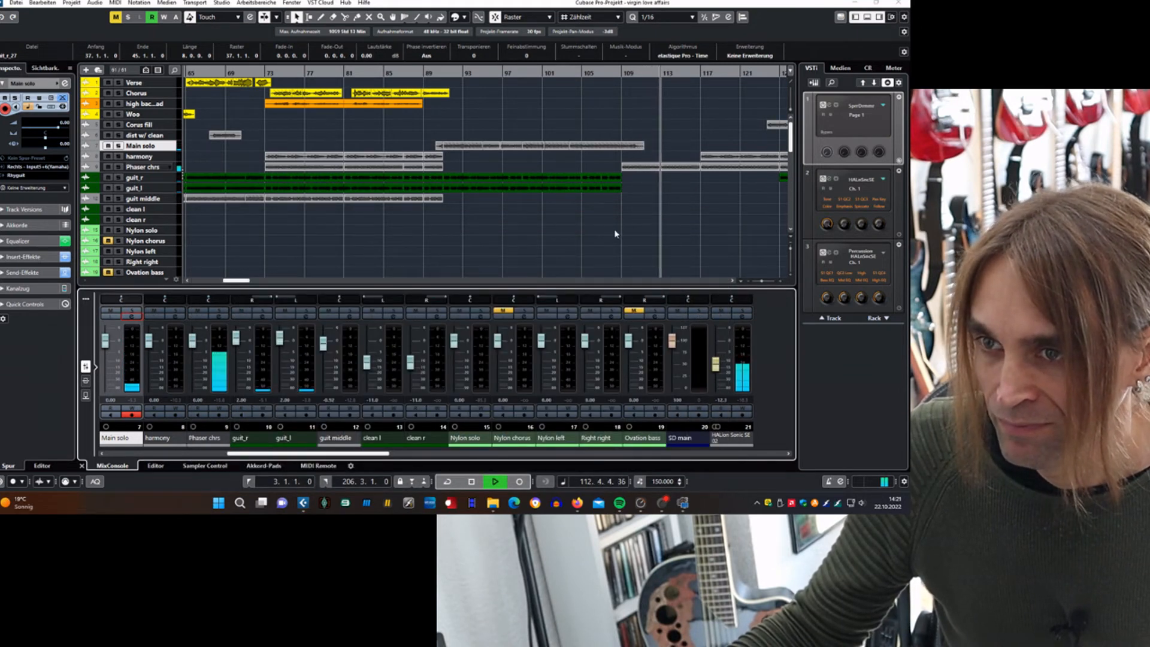
Step: Solo the Phaser chrs track briefly around bar 116 during playback and return to the full mix
left_click_drag(241, 280, 253, 282)
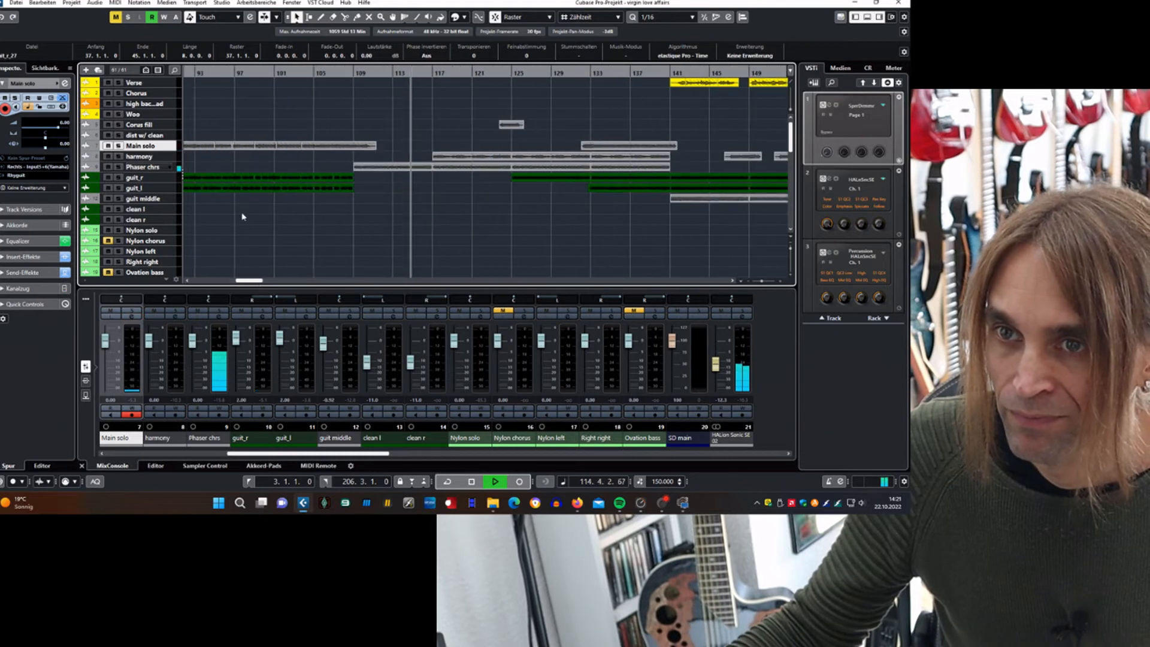
left_click(119, 167)
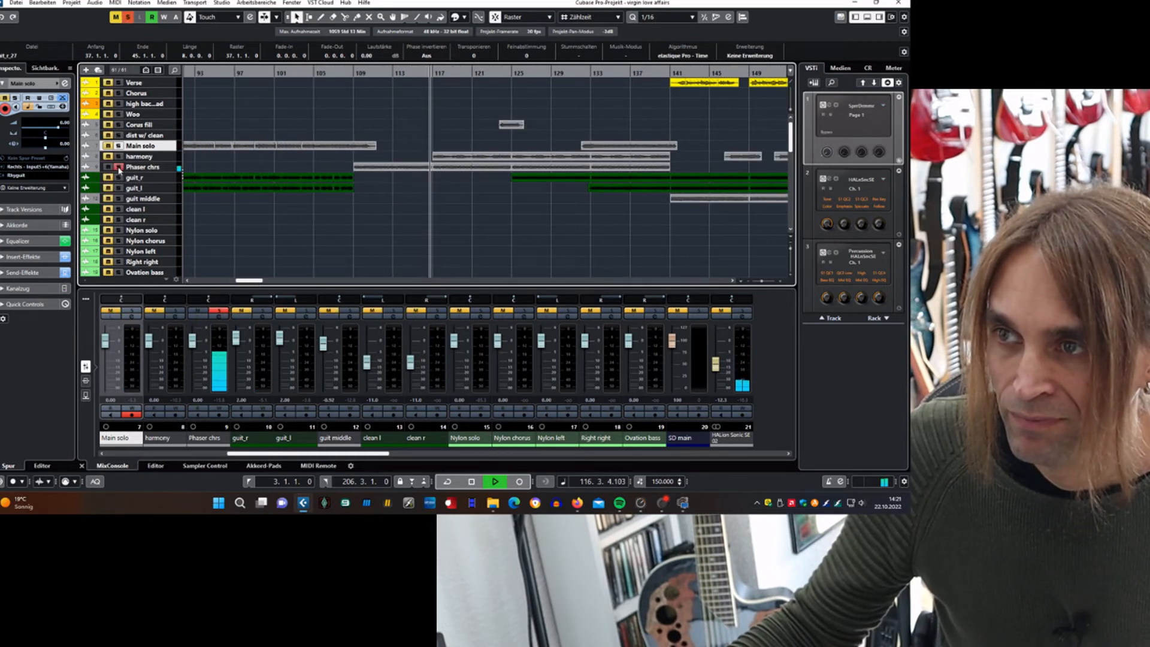
left_click(118, 167)
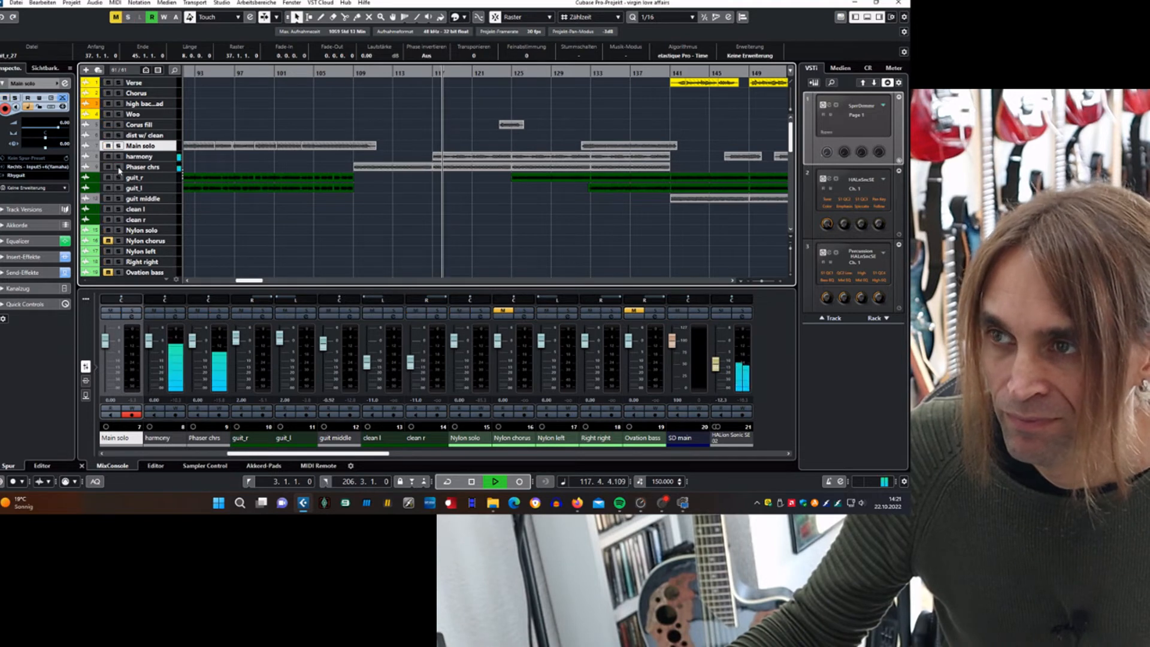
Step: Replay the harmony section from about bar 116, stop, and examine the Main solo channel's equalizer, limiter insert and Guit del send
left_click(429, 73)
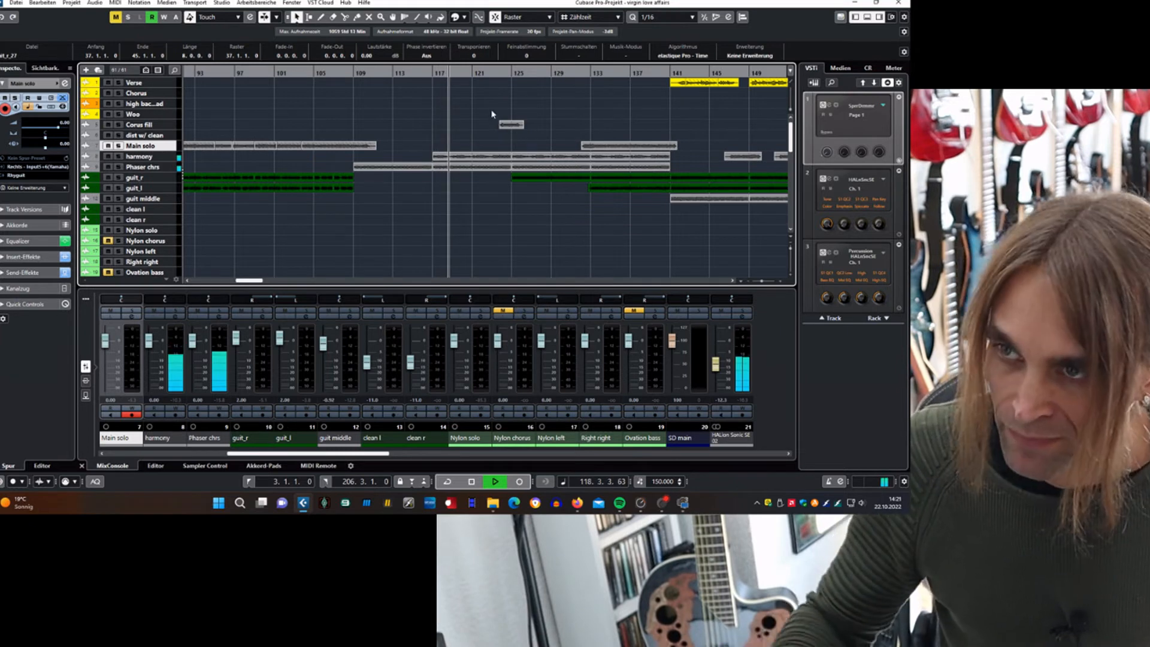
key("space")
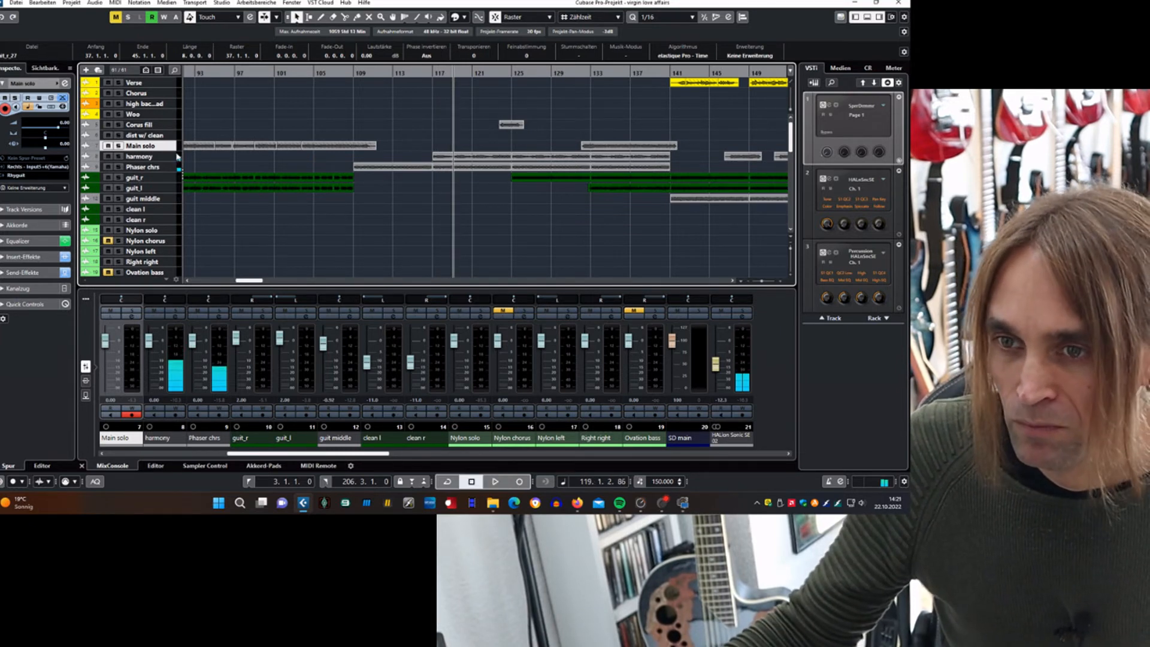
left_click(132, 316)
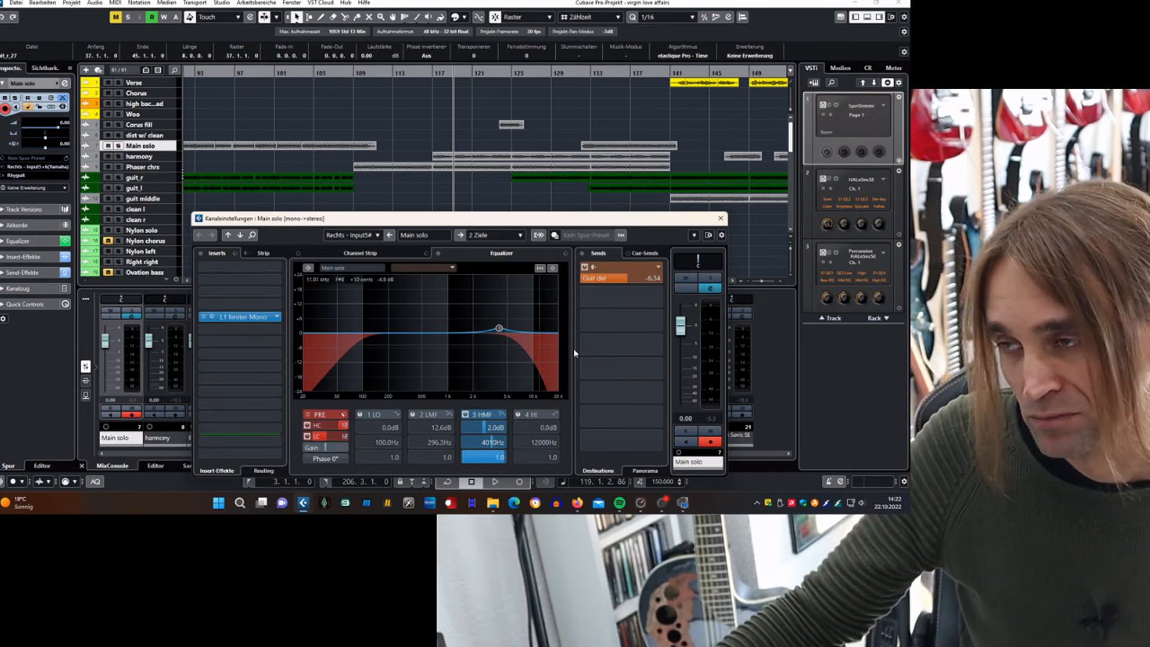
left_click(721, 218)
Step: Resume playback, solo the Rhyguit group channel briefly to compare it with the full mix, and stop
key("space")
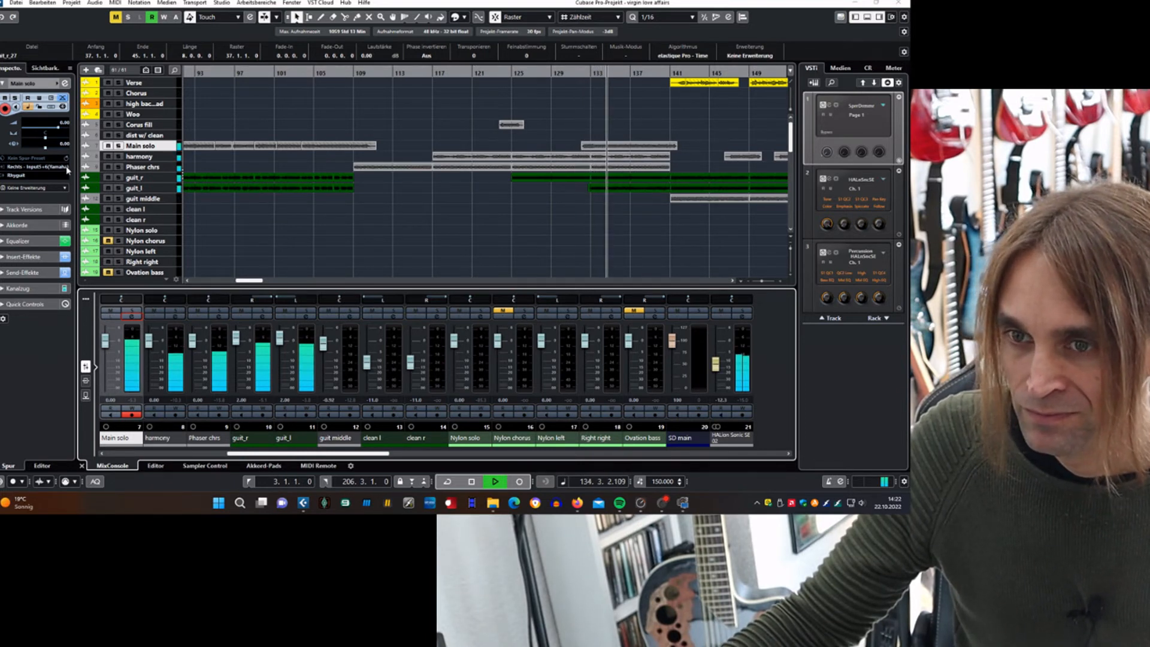
left_click_drag(313, 457, 587, 447)
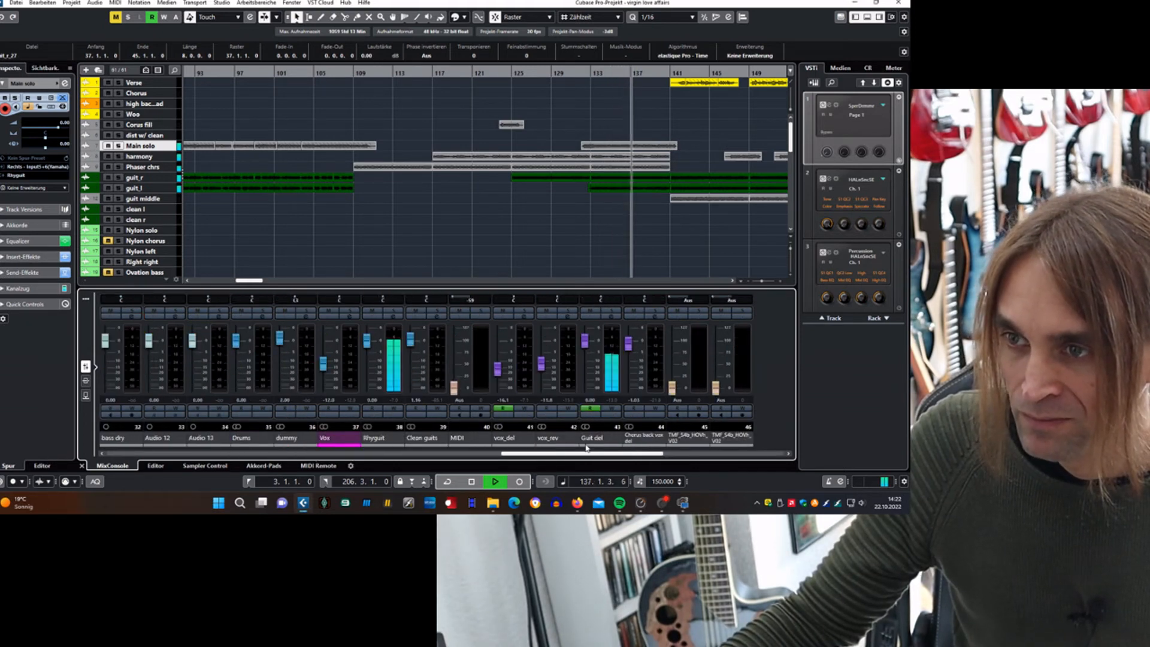
left_click(395, 311)
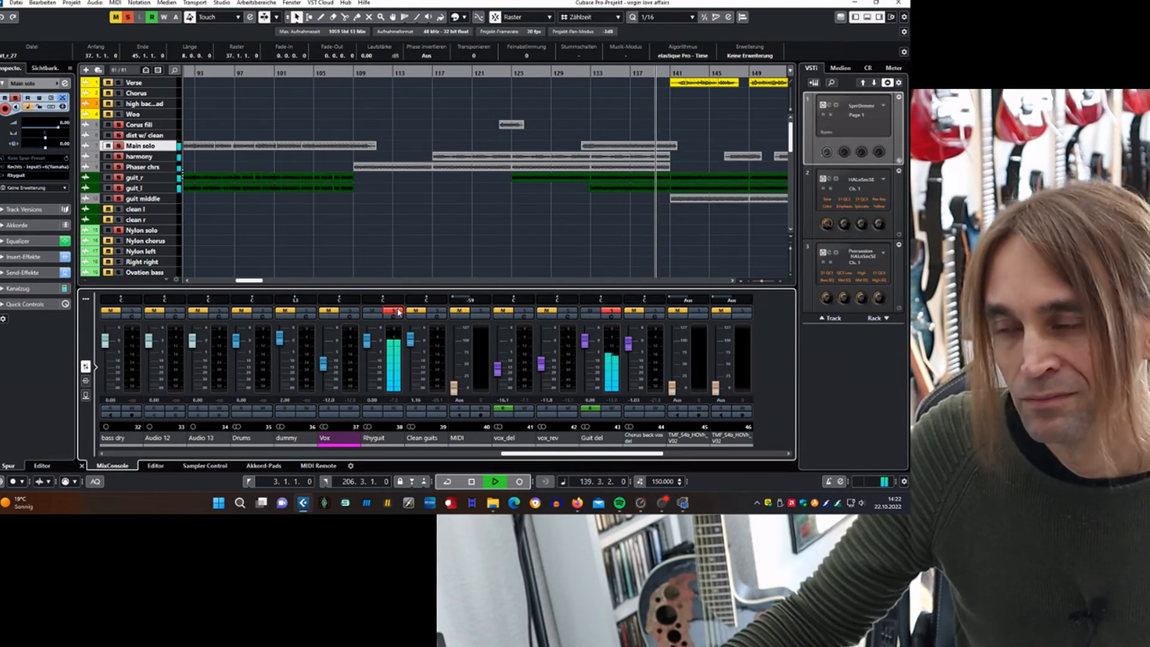
left_click(397, 310)
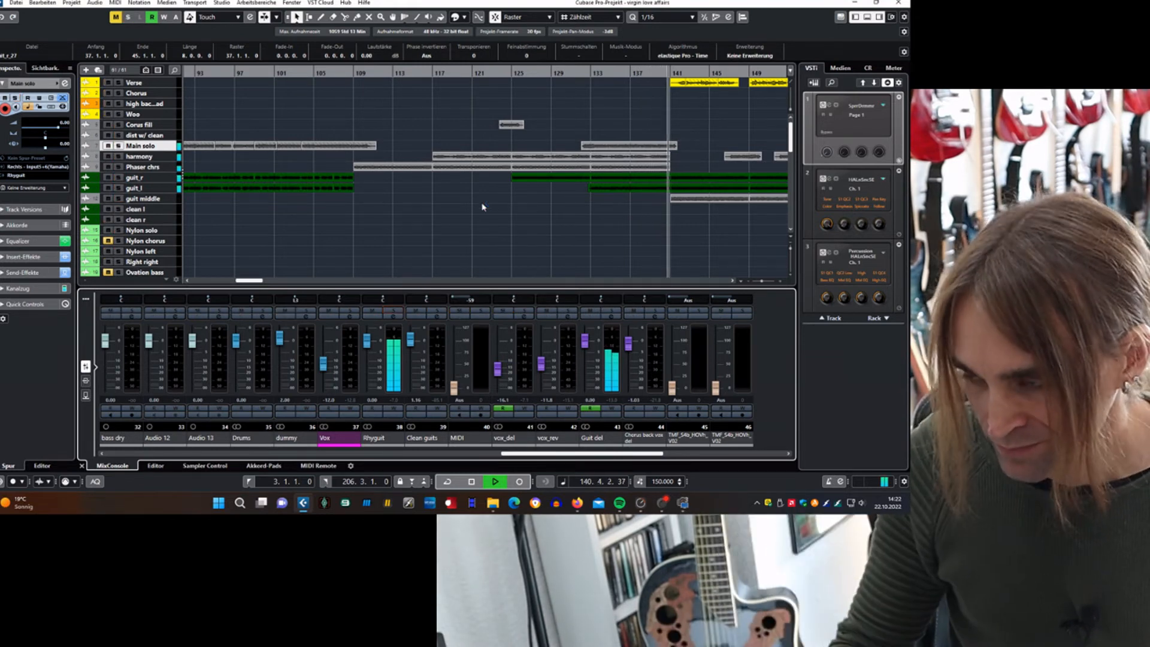
key("space")
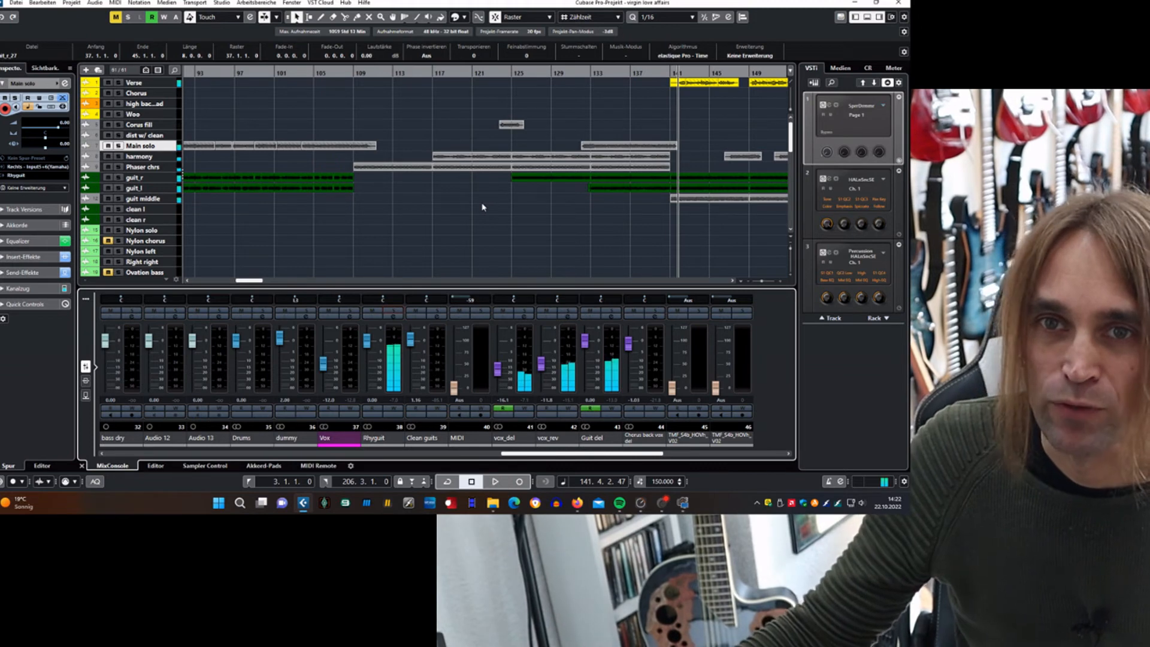
Step: Show the section from bar 141 and select the guit middle, guit_r and guit_l tracks in turn
mouse_move(256, 281)
left_mouse_down()
mouse_move(232, 282)
mouse_move(276, 282)
left_mouse_up()
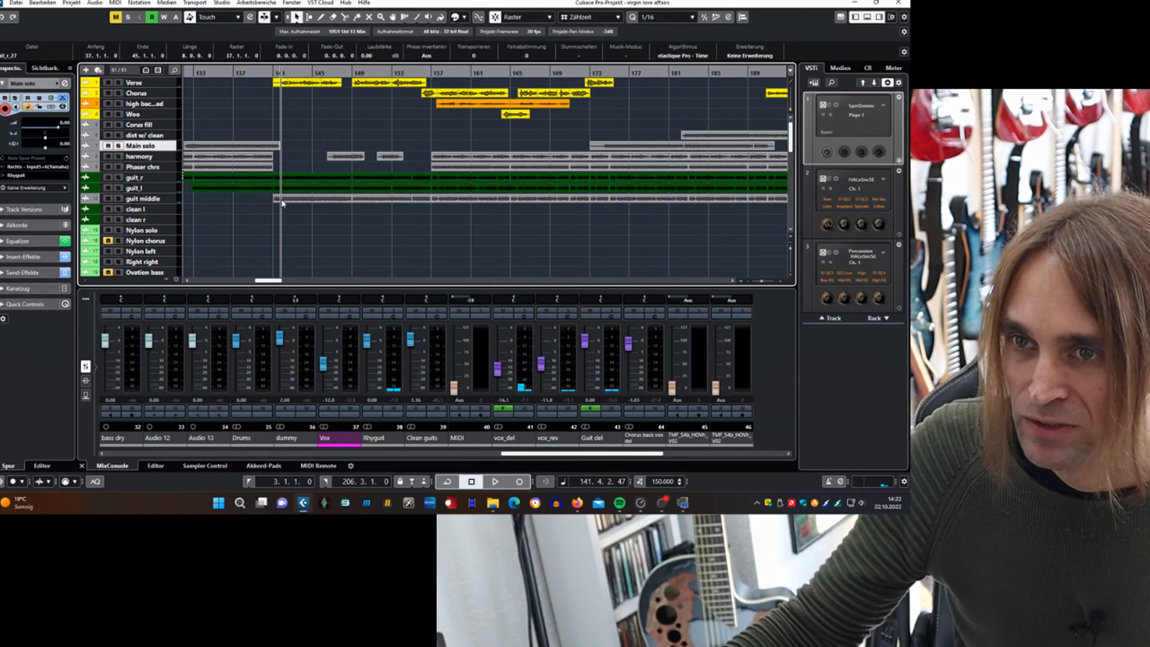
left_click(176, 199)
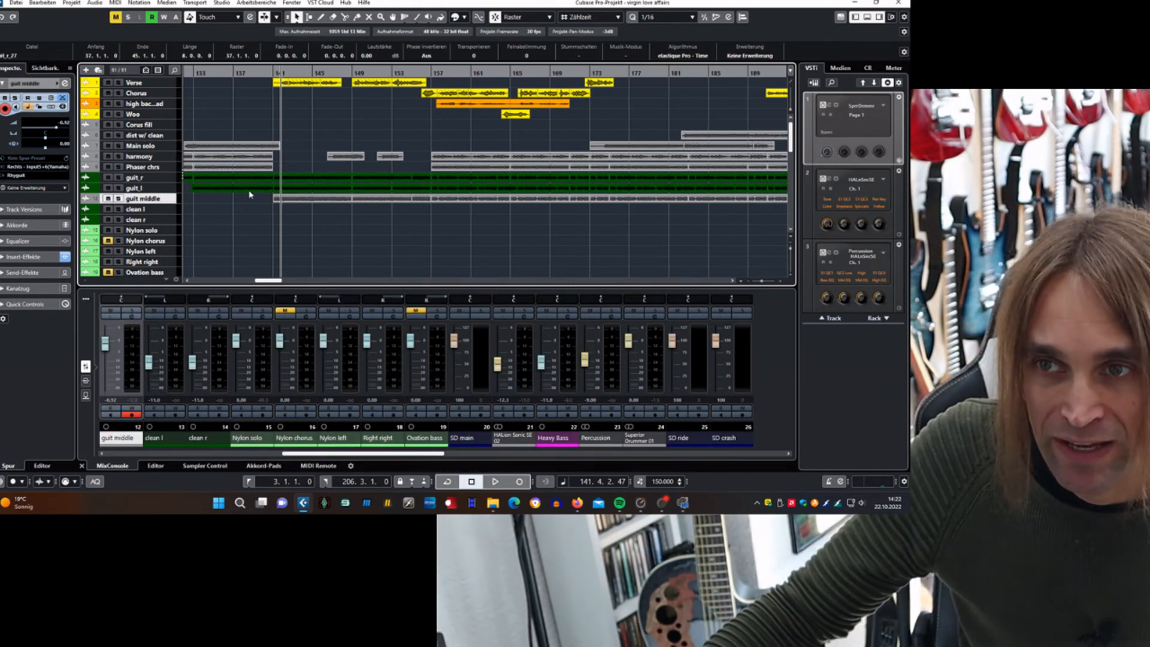
left_click(176, 179)
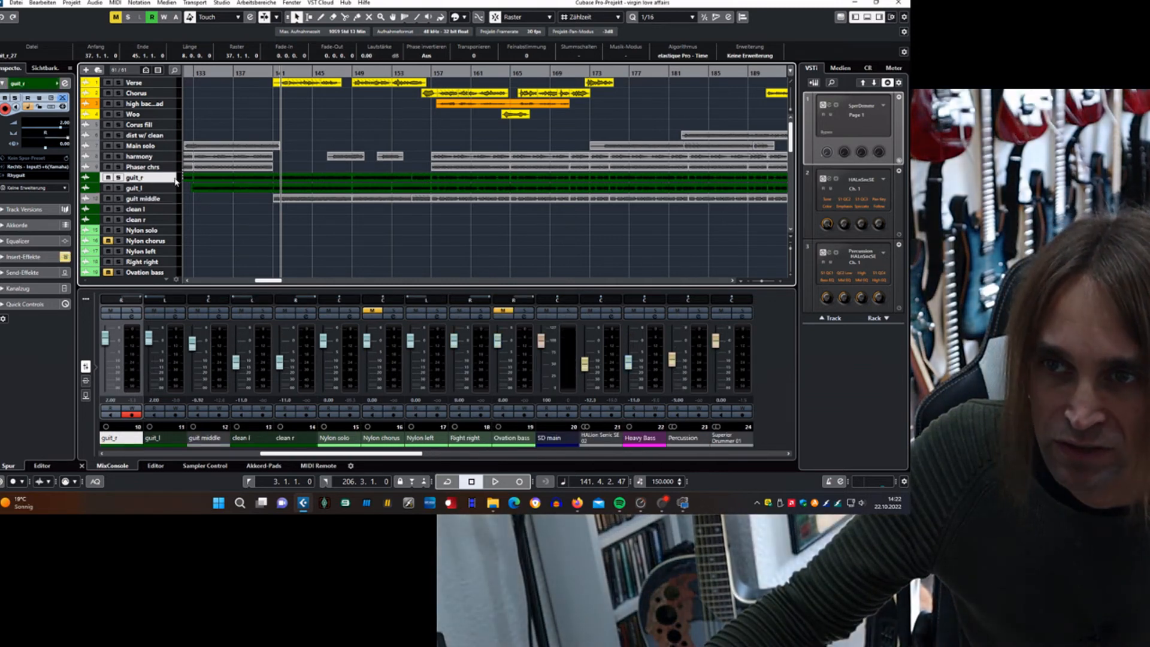
left_click(175, 189)
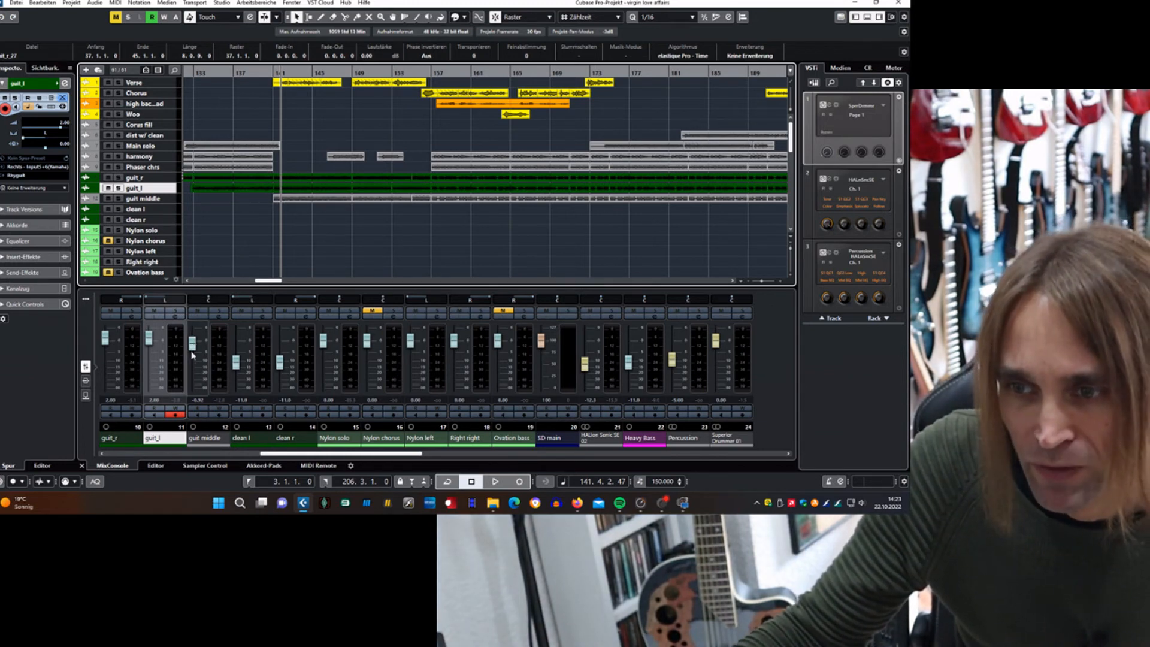
Step: Examine the guit middle channel's low-cut equalizer and its L1 limiter, and close their windows
left_click(220, 317)
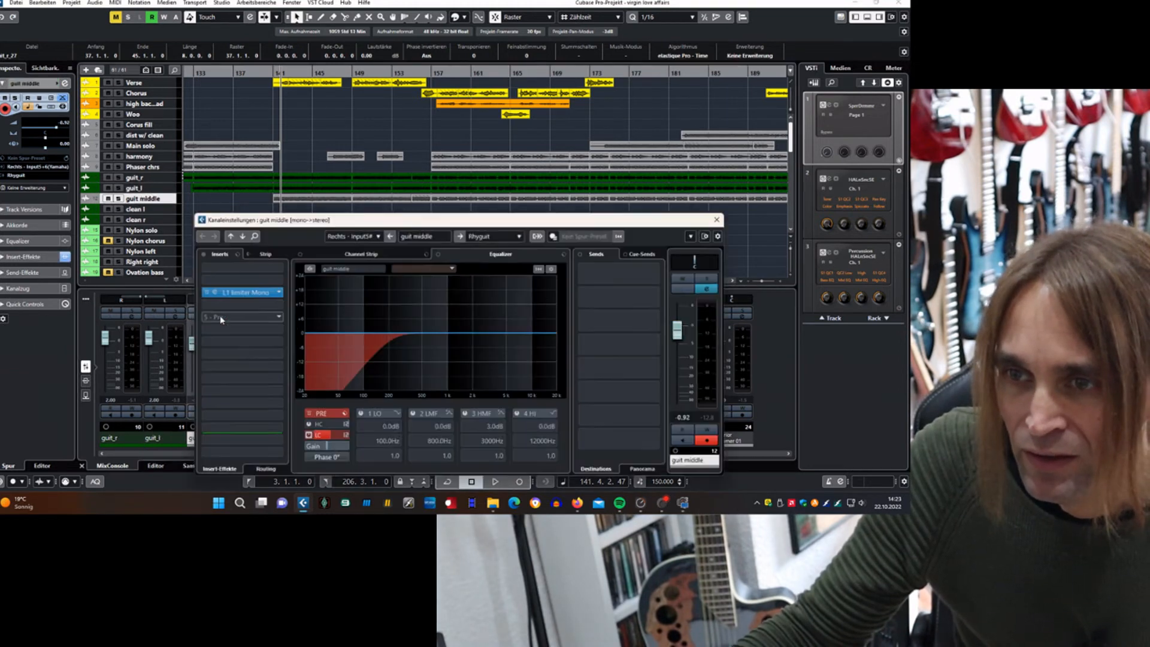
left_click(212, 292)
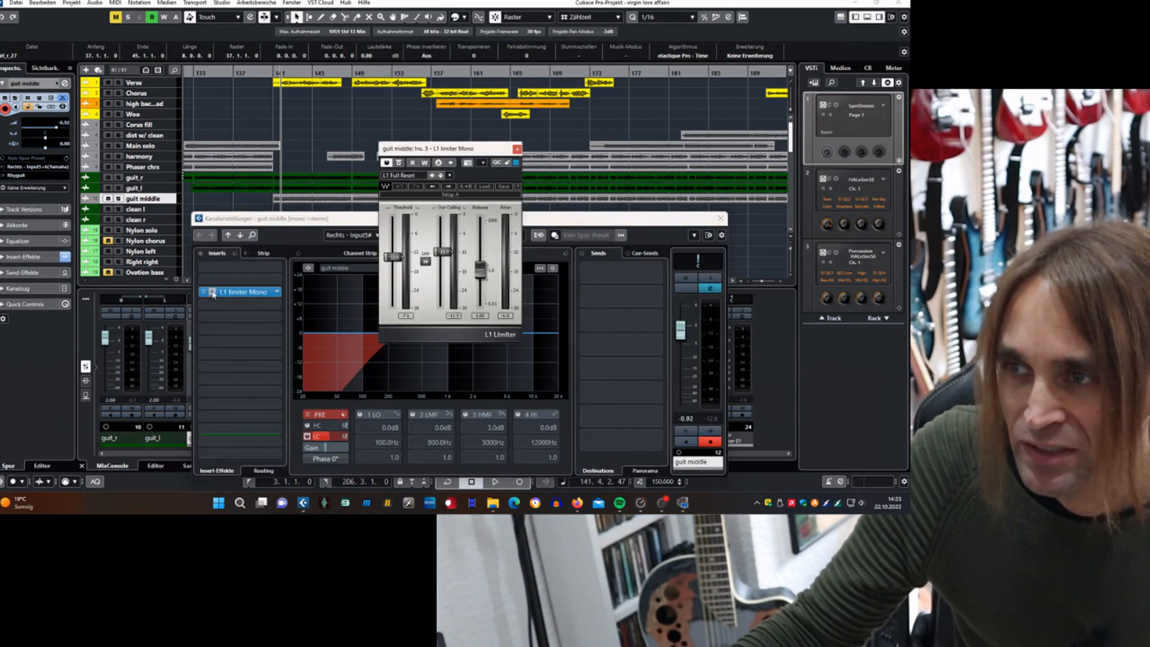
left_click(517, 149)
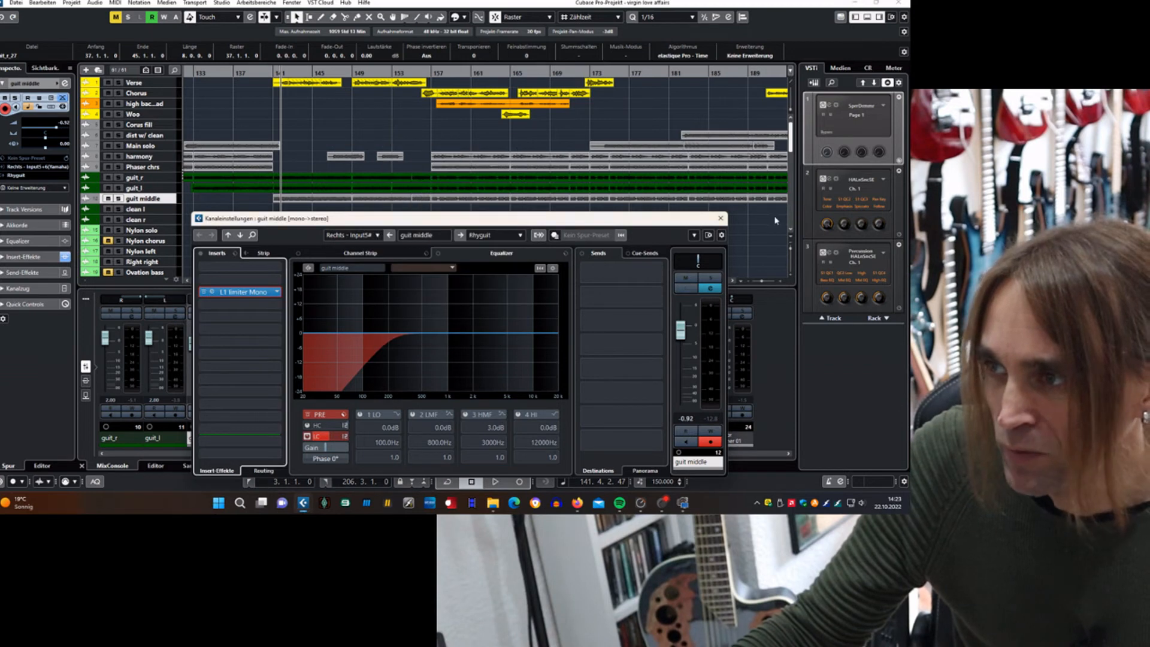
left_click(721, 219)
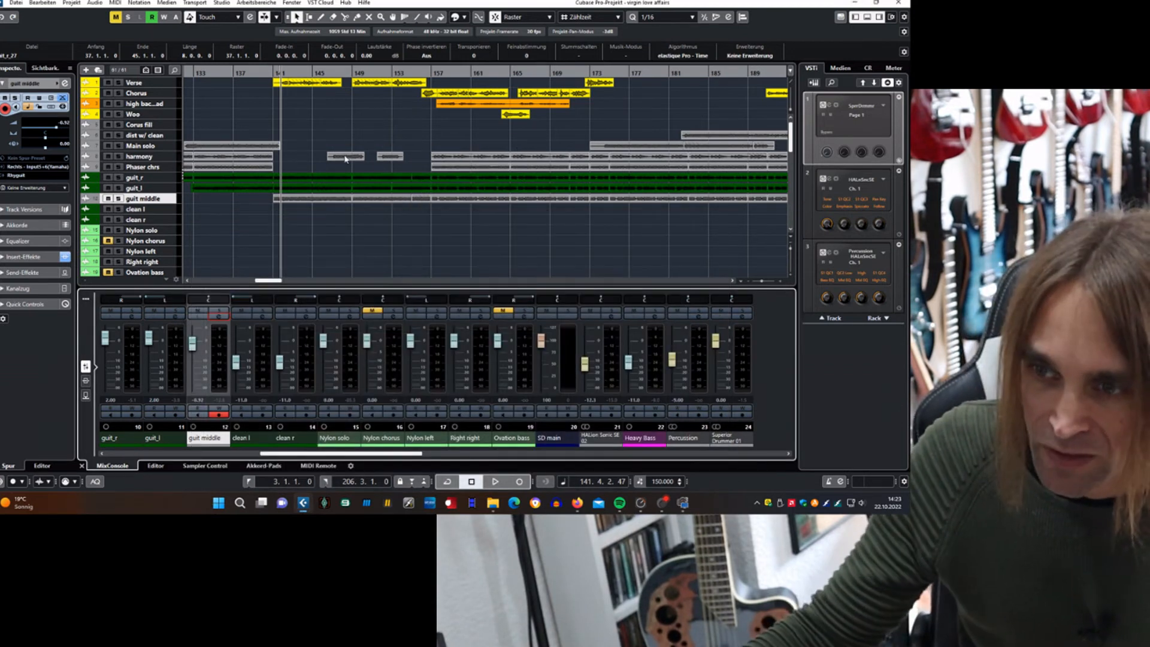
left_click(223, 316)
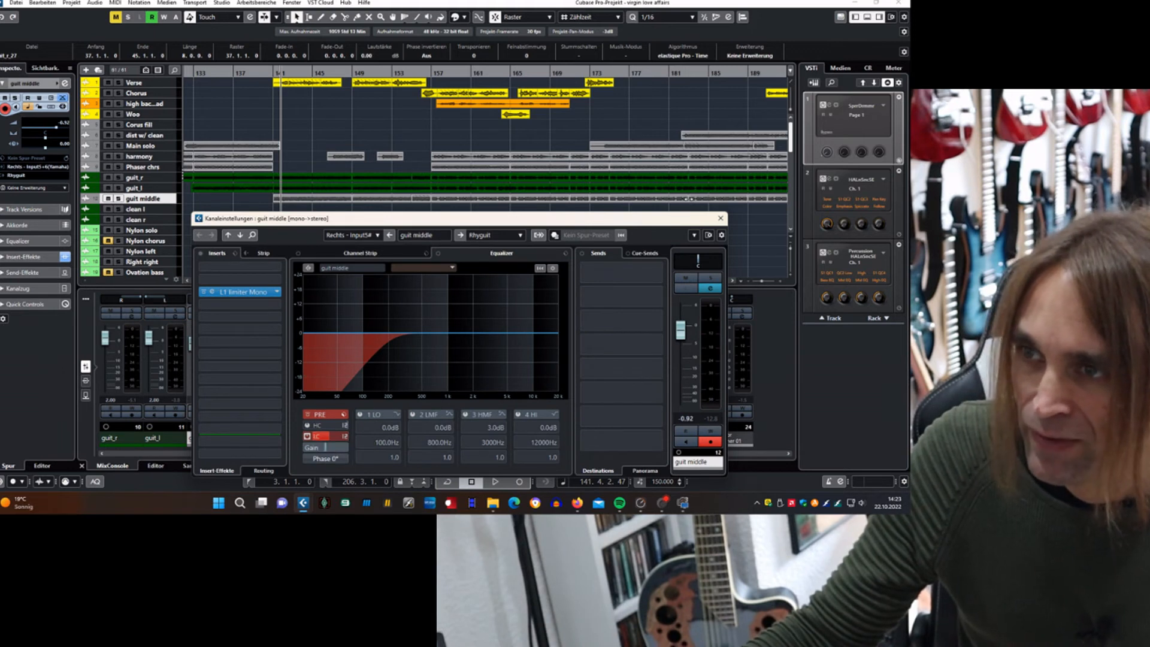
left_click(720, 218)
Step: Solo guit_r, guit_l and guit middle during playback from bar 141, drop guit middle out briefly, restore it and stop
key("space")
left_click(118, 178)
left_click(118, 188)
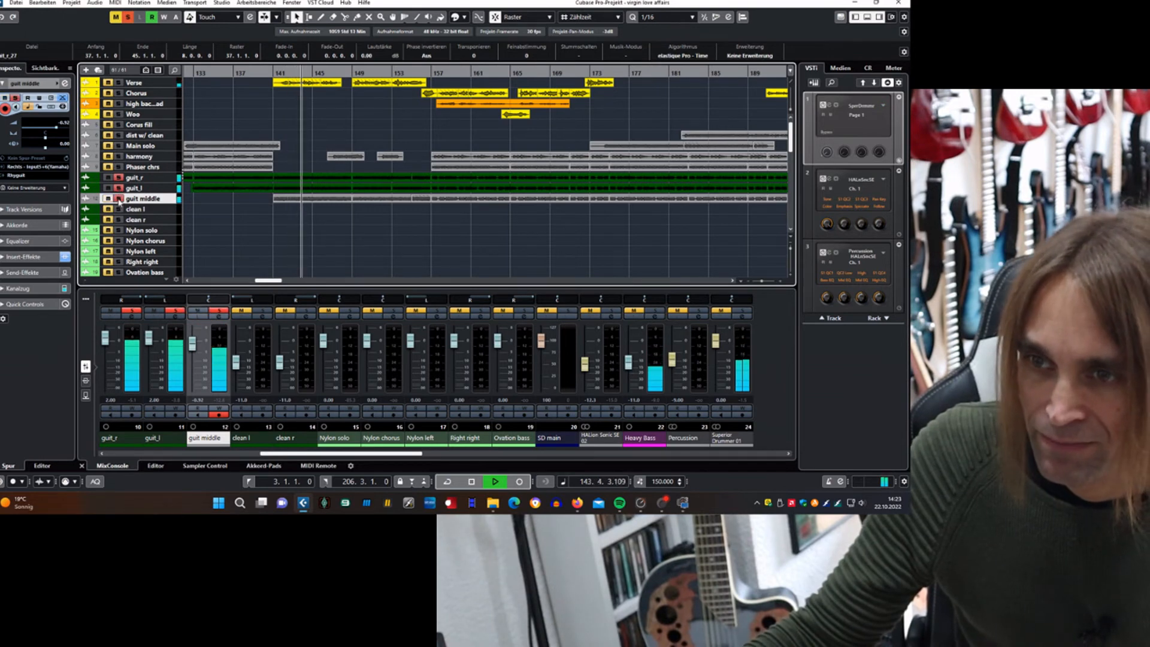
left_click(198, 311)
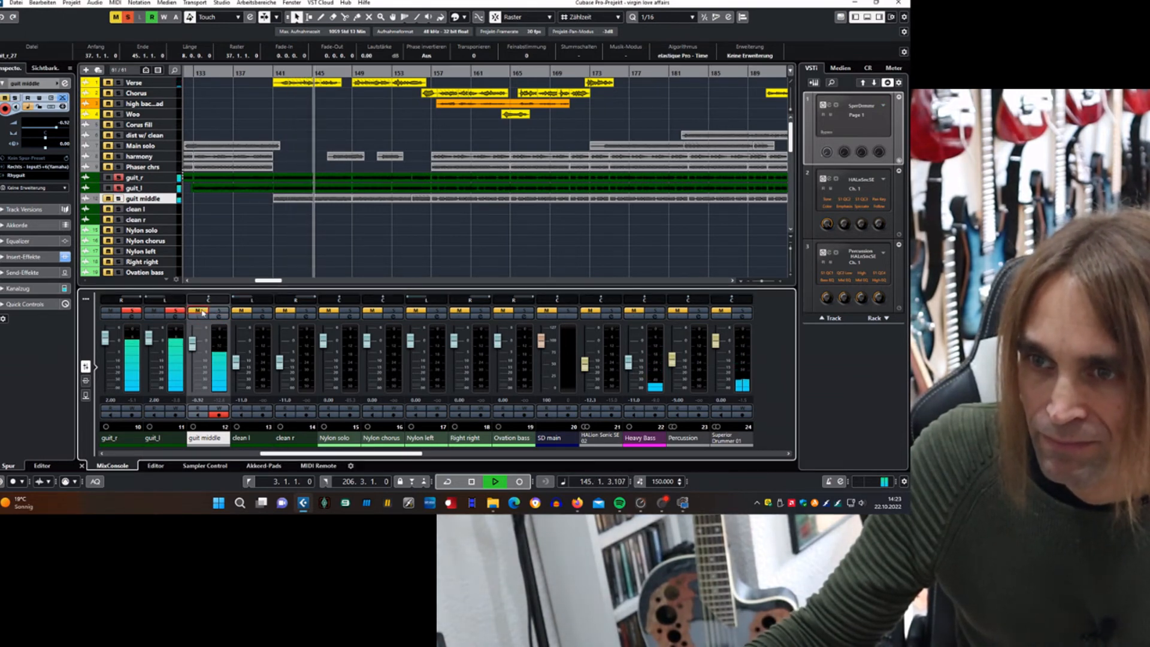
left_click(202, 312)
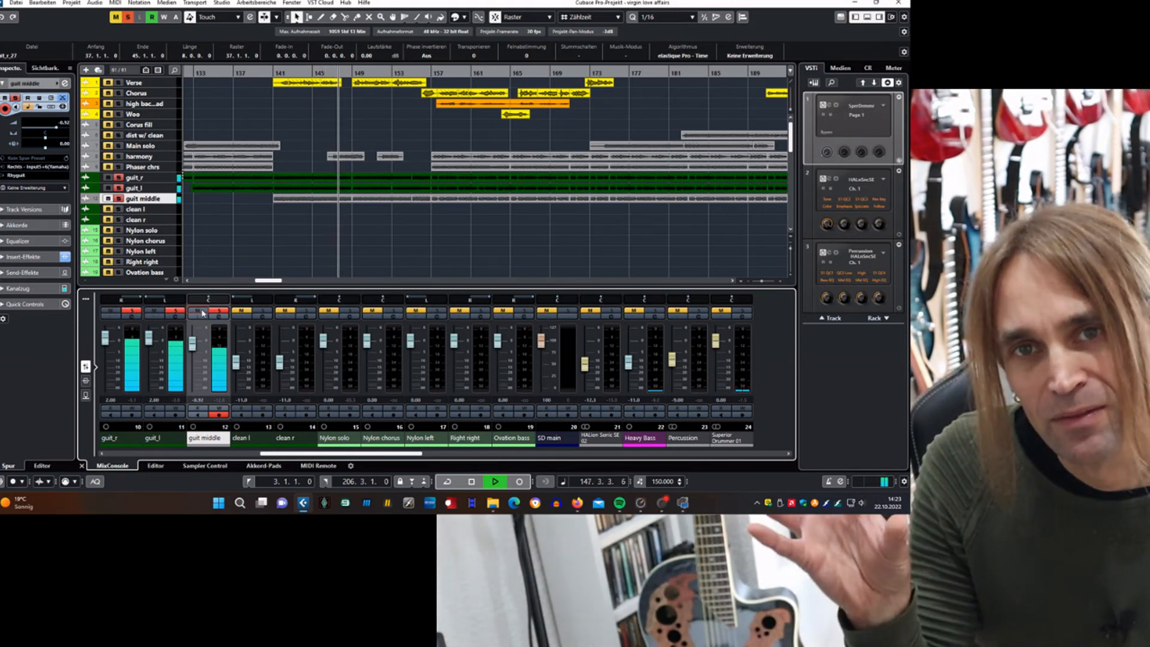
key("space")
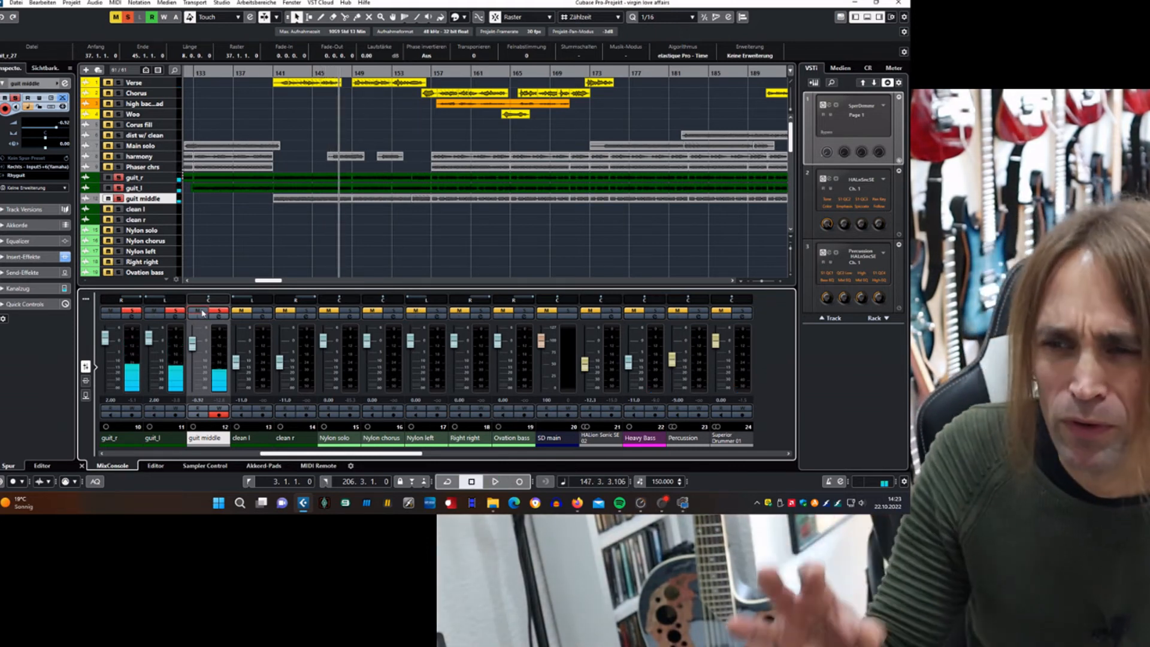
Step: Resume playback of the three soloed guitars, compare the sound without and with guit middle again, and stop
key("space")
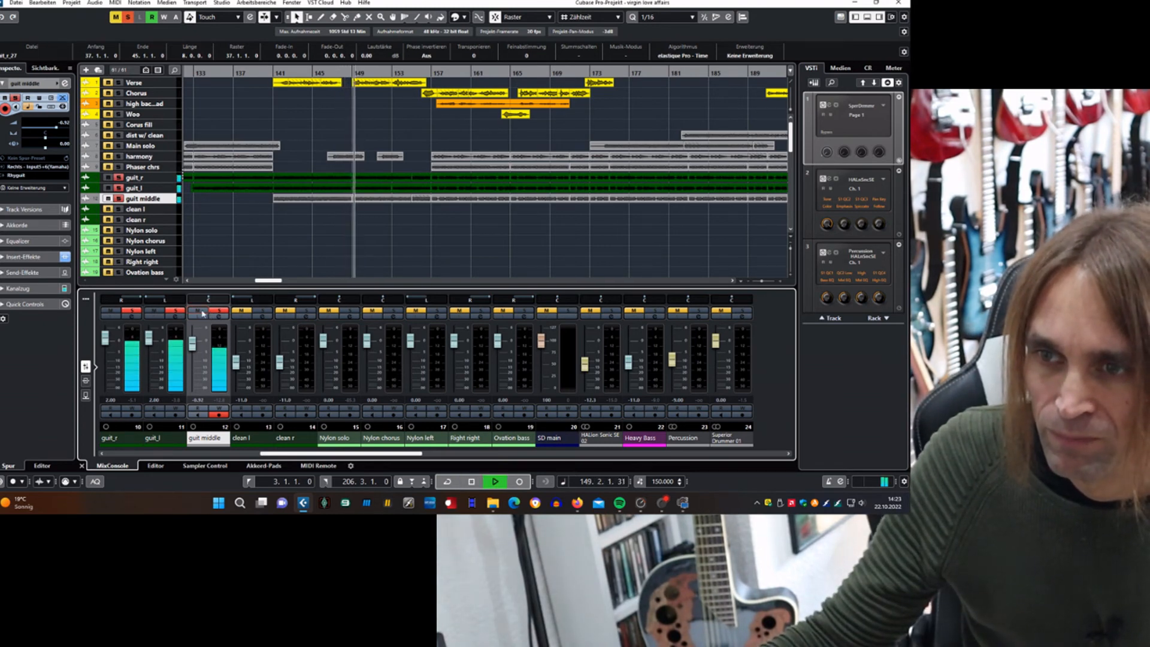
left_click(203, 312)
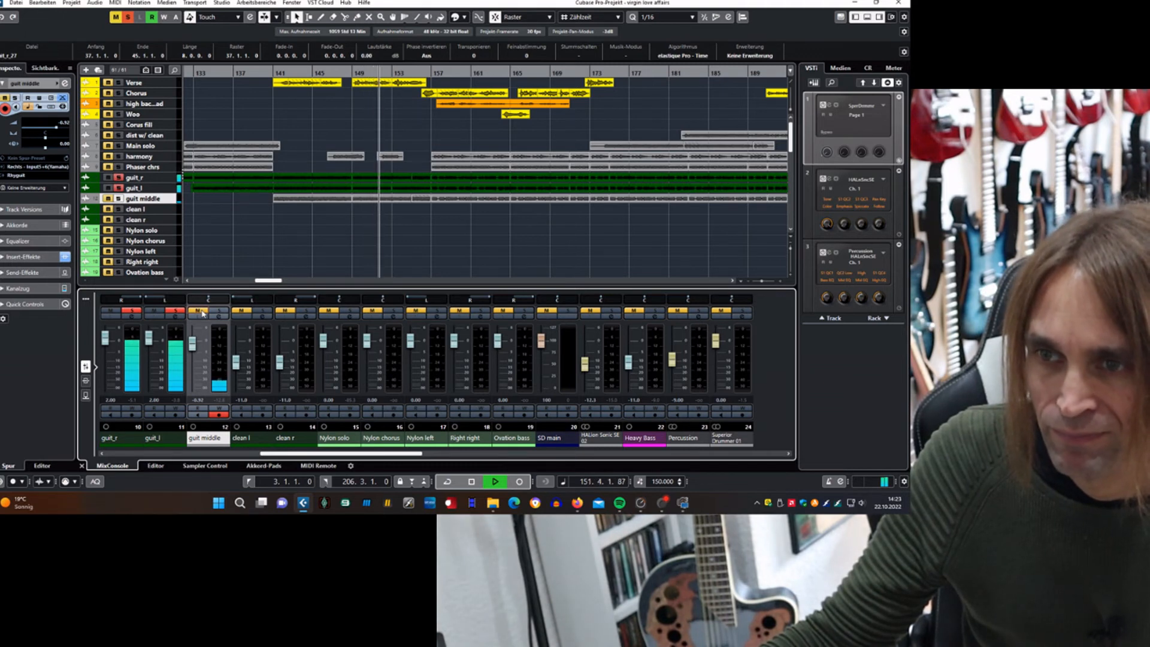
left_click(202, 313)
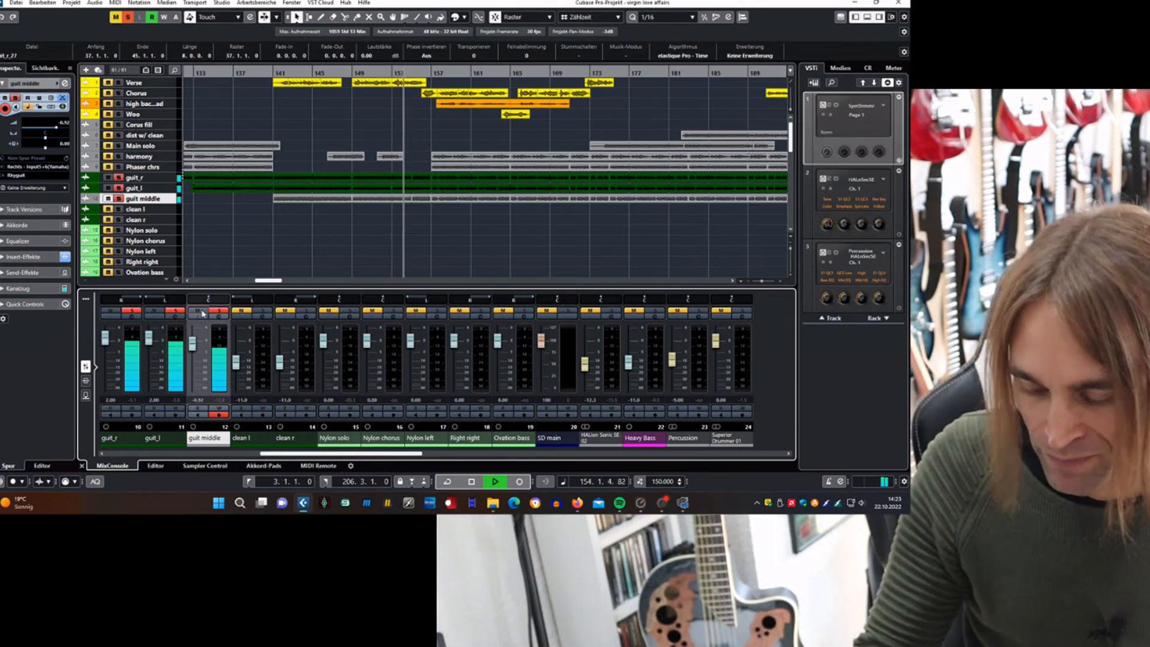
key("space")
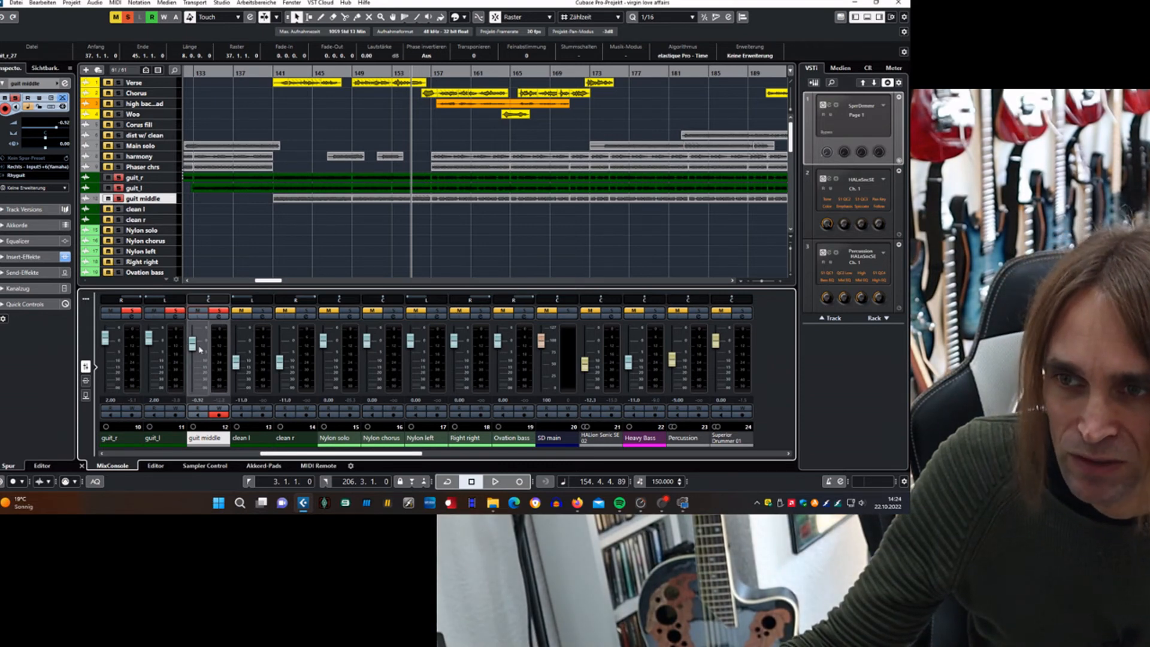
Step: Review the guit middle L1 limiter's threshold and out ceiling settings, and close the limiter and channel settings
left_click(219, 317)
left_click(210, 294)
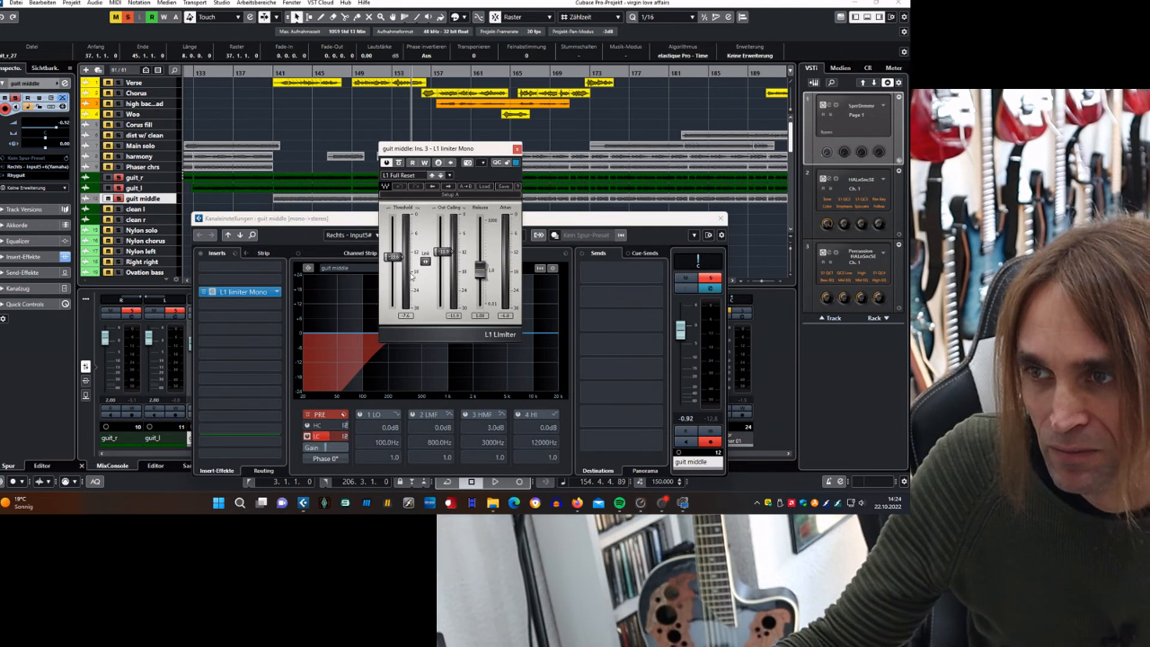
left_click(517, 149)
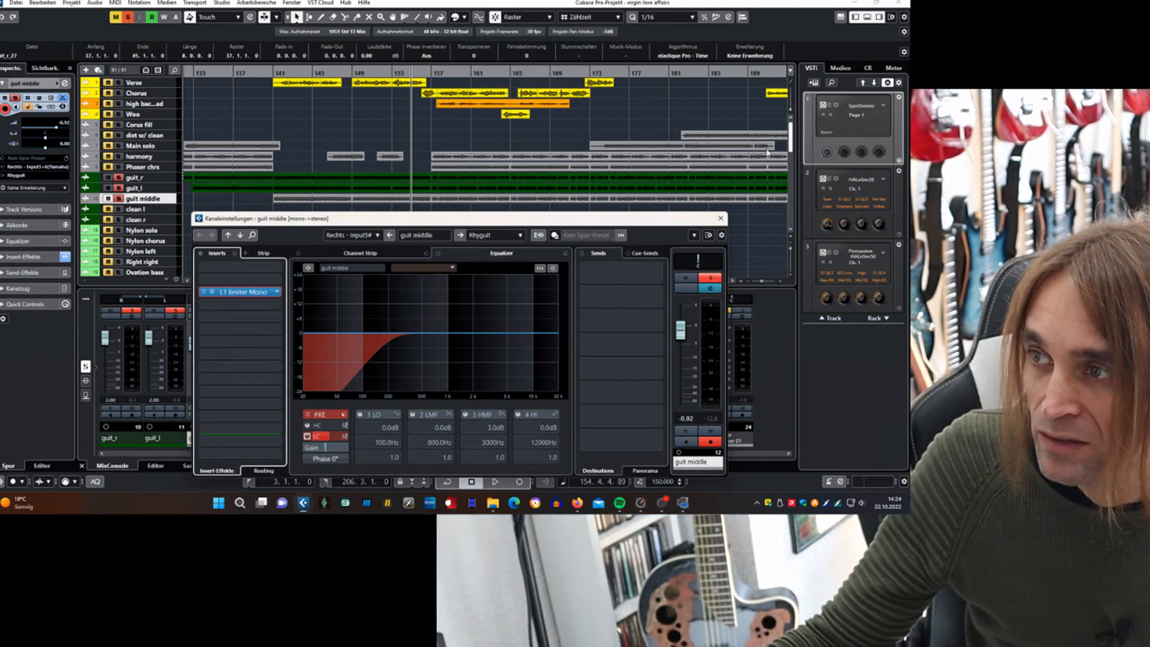
left_click(722, 219)
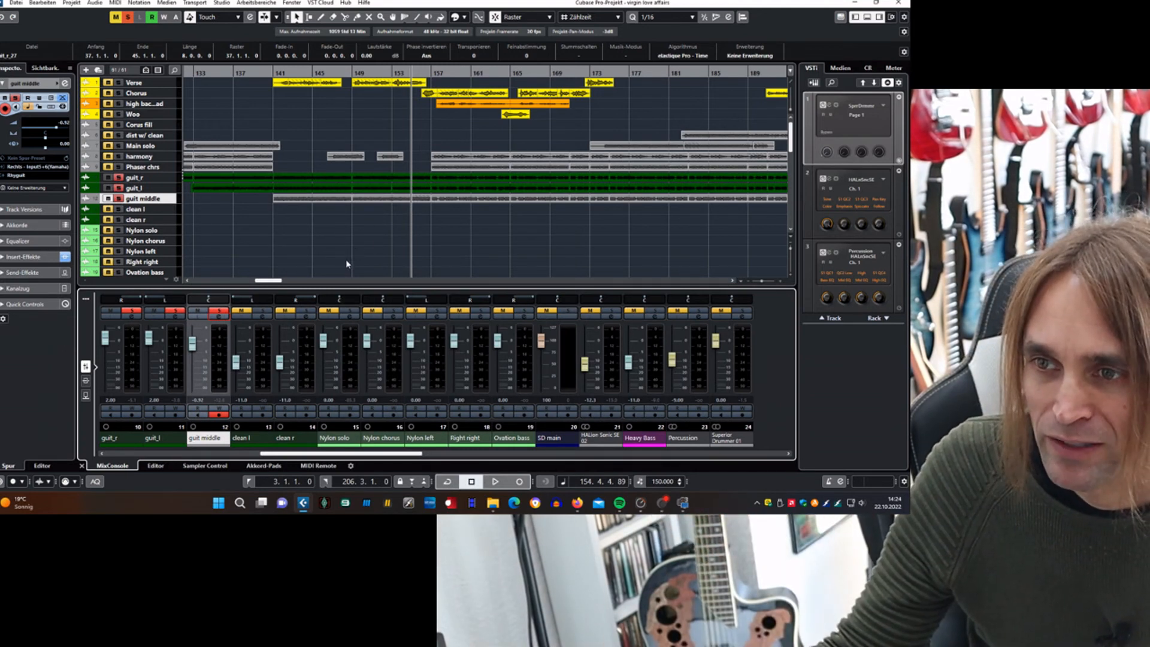
Step: Play the three soloed guitars from bar 157, drop guit middle out of the solo briefly and restore it
left_click(267, 287)
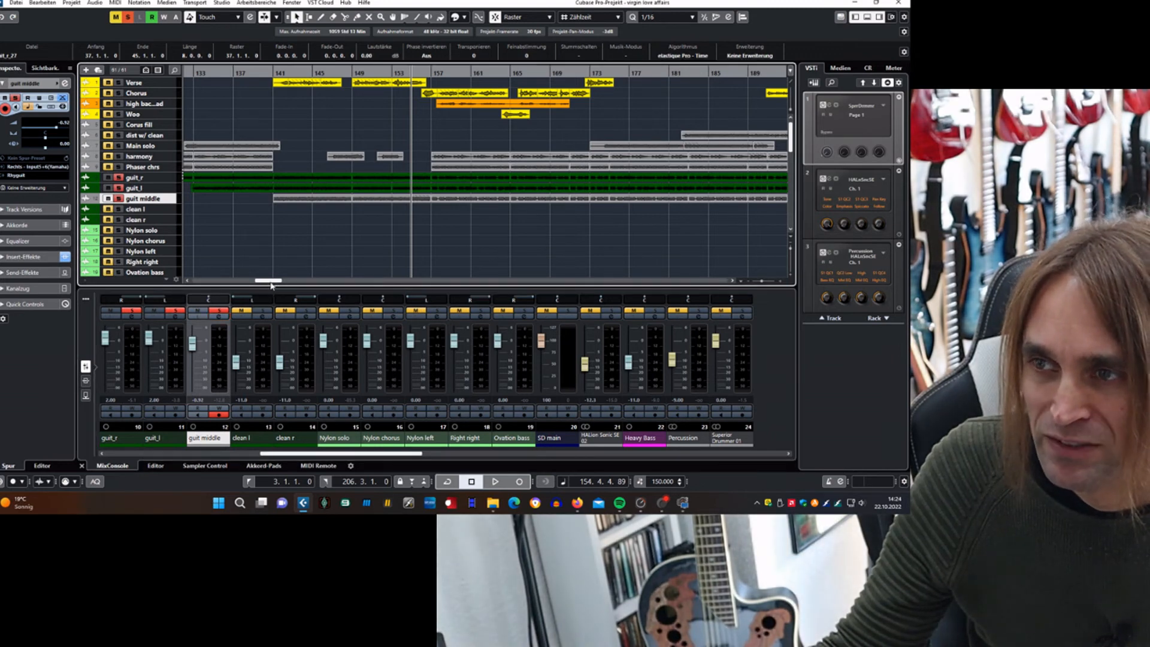
left_click_drag(269, 281, 275, 281)
left_click(302, 71)
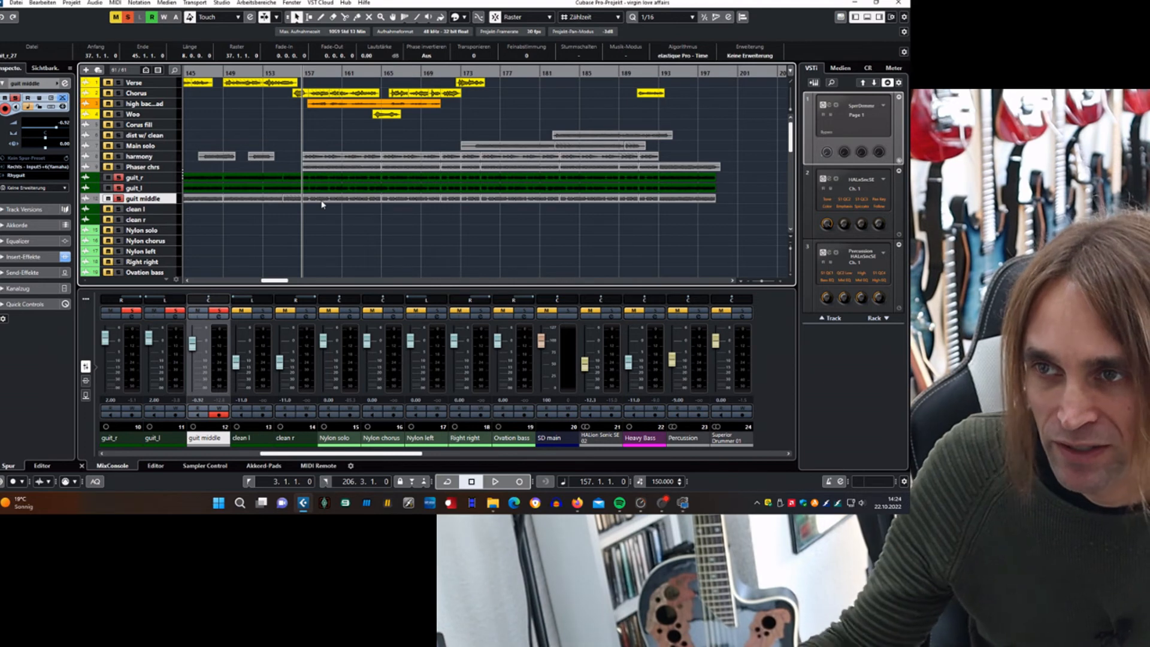
key("space")
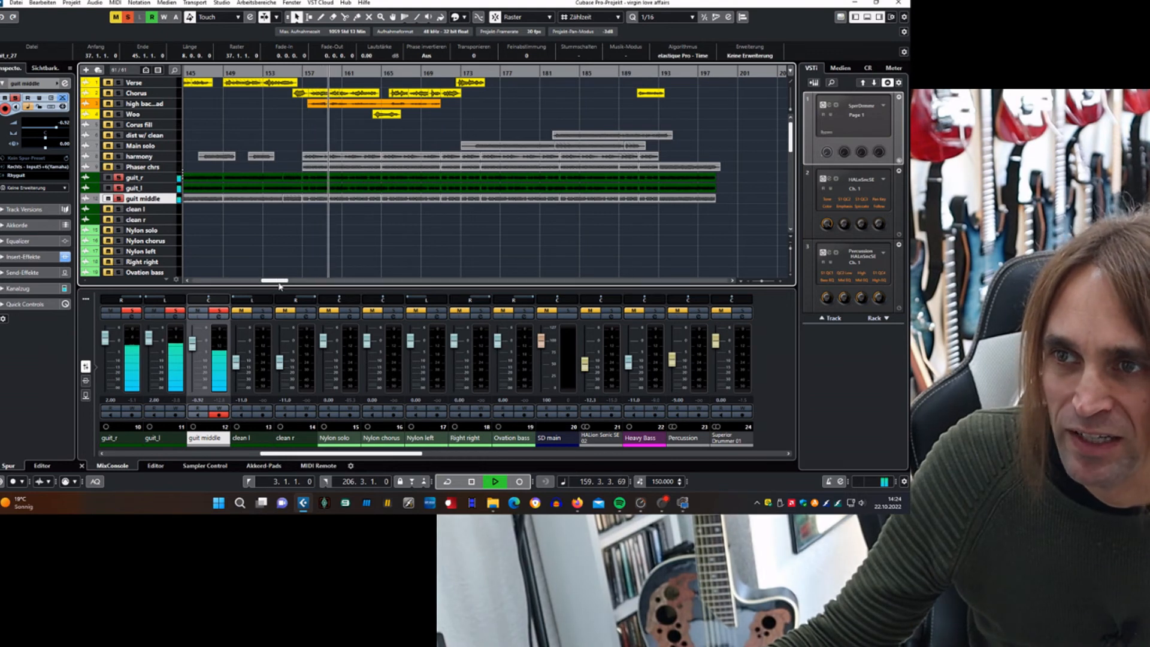
left_click_drag(279, 283, 278, 282)
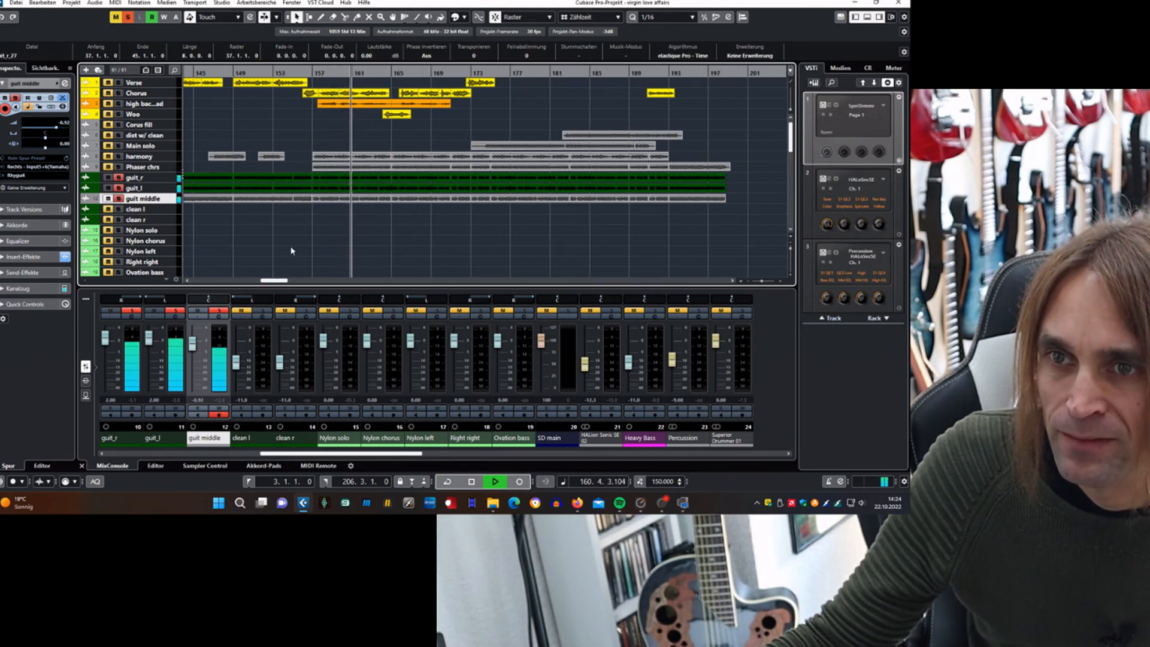
left_click(118, 198)
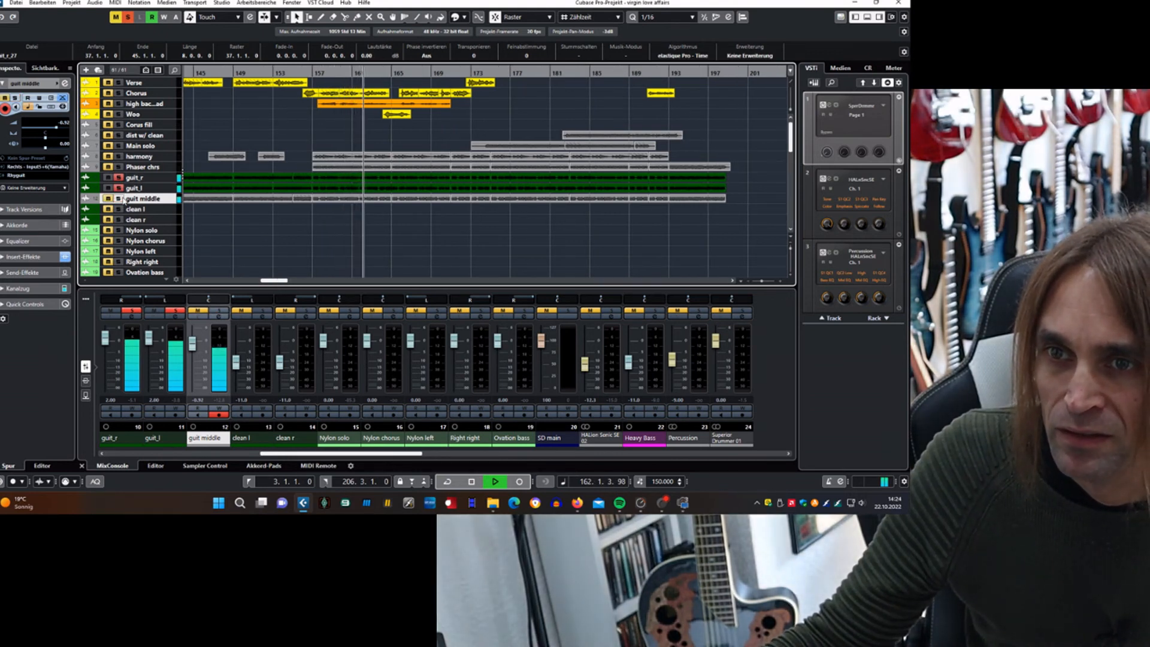
left_click(118, 198)
Step: Compare guit middle alone, with guit_r and guit_l added back, and the side guitars without it; stop playback and clear the solos
left_click(118, 177)
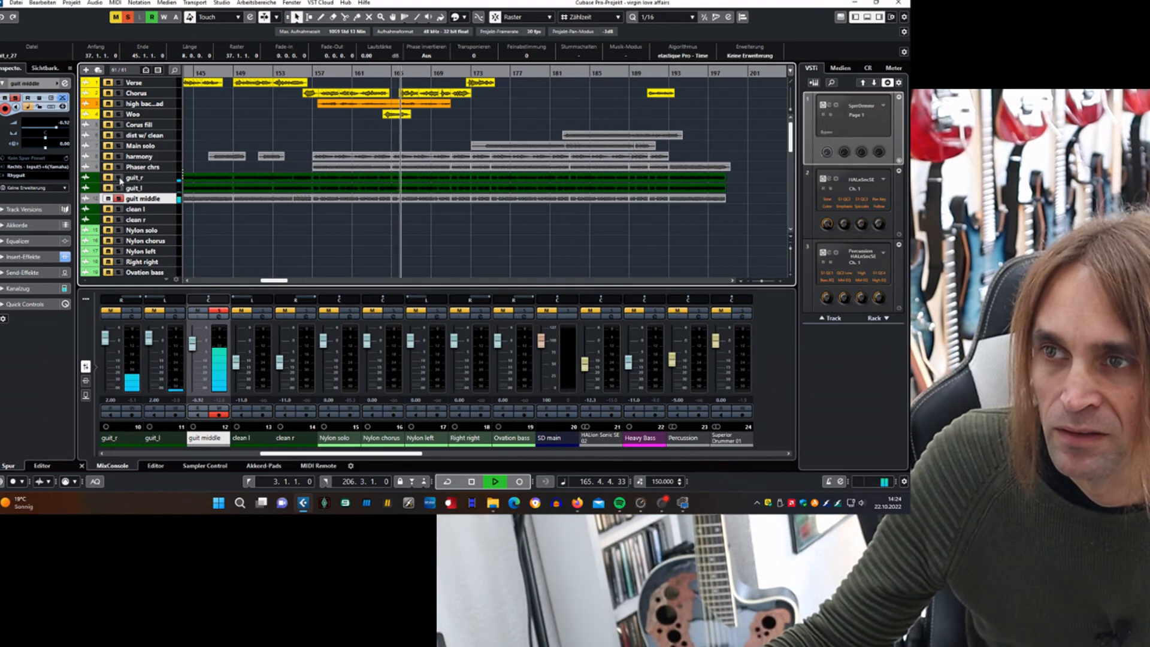
left_click(119, 178)
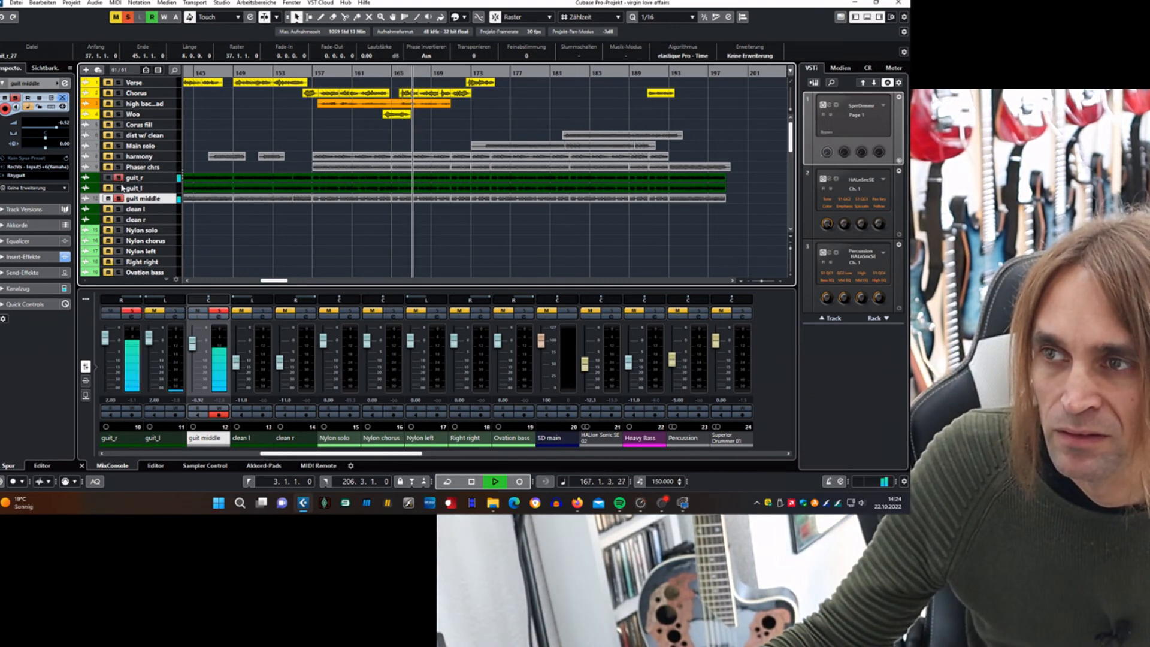
left_click(119, 188)
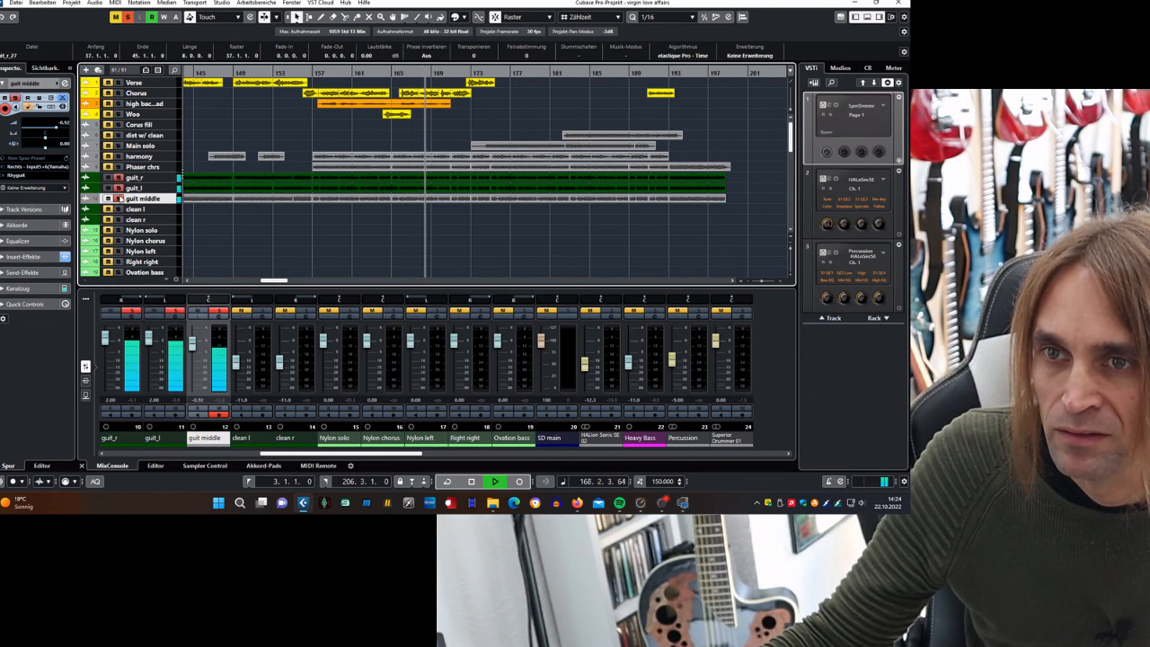
left_click(118, 199)
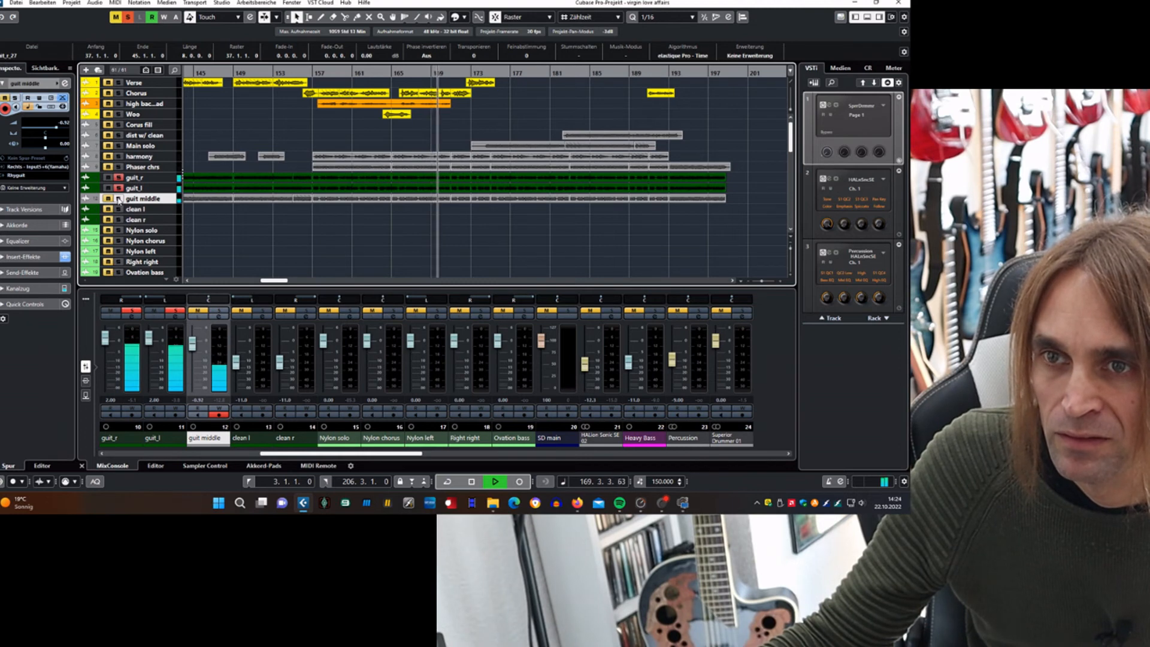
left_click(119, 179)
left_click(119, 179)
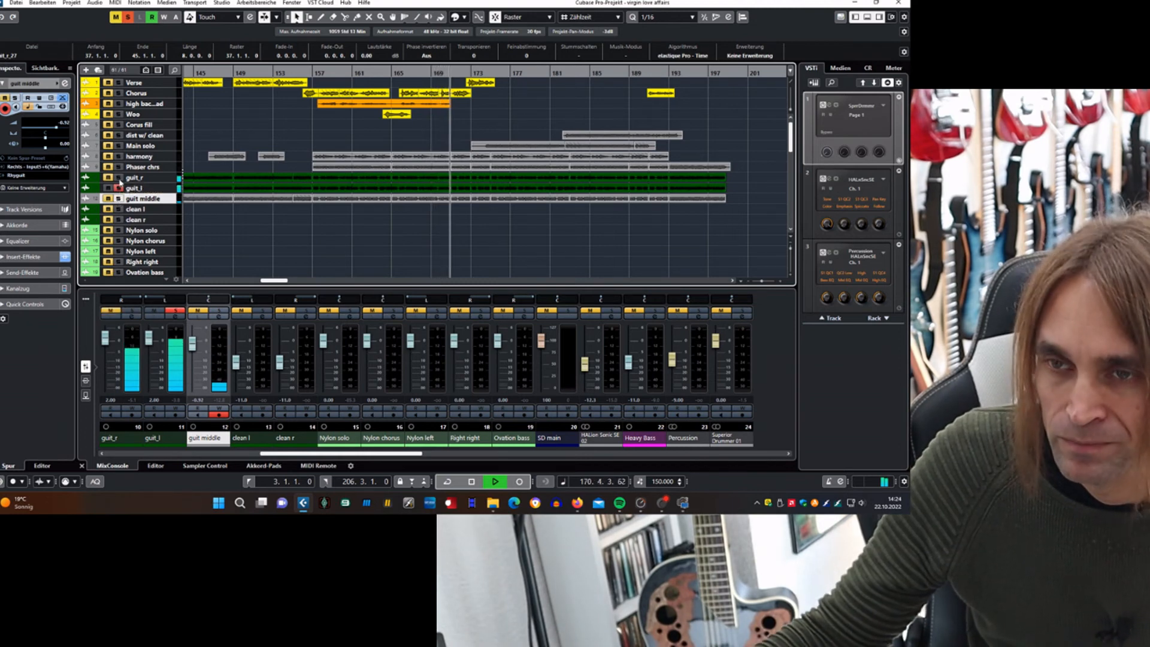
key("space")
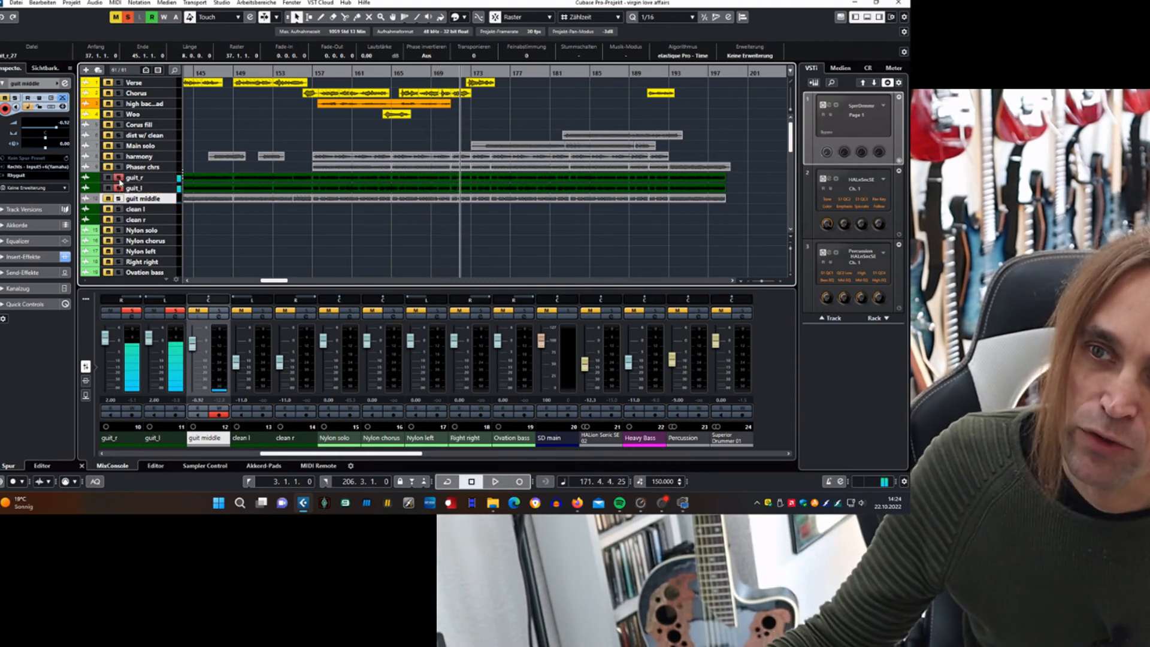
left_click(118, 190)
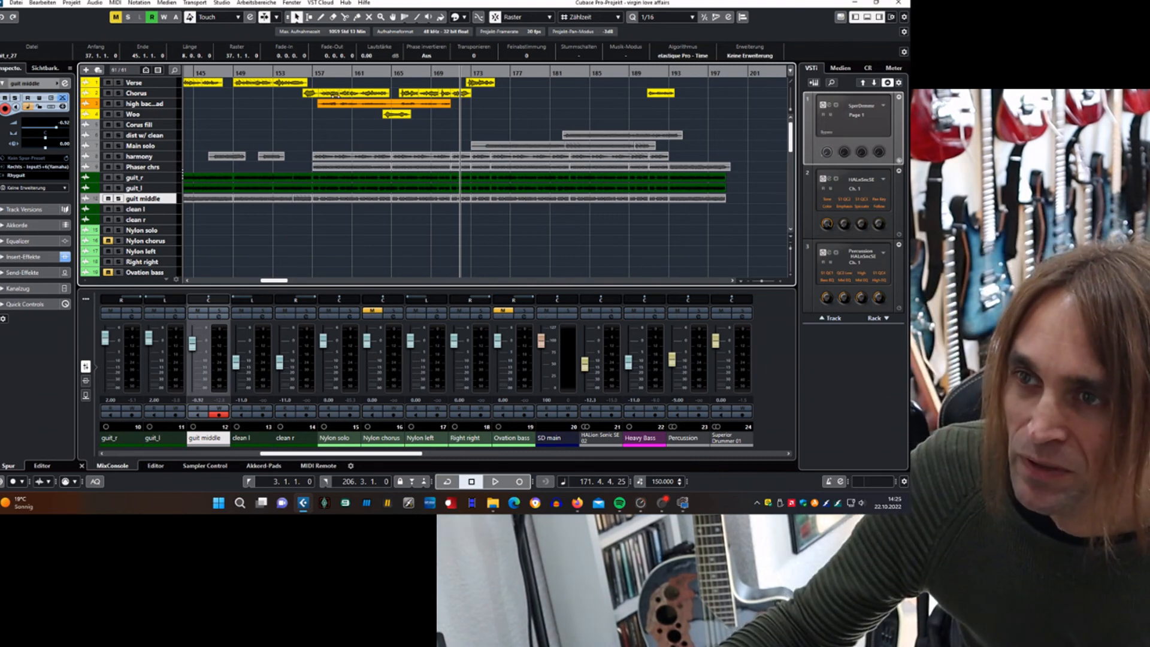
Step: Play guit_l soloed from just before bar 157, switch the solo to guit_r for comparison, and unsolo it and stop
left_click(311, 73)
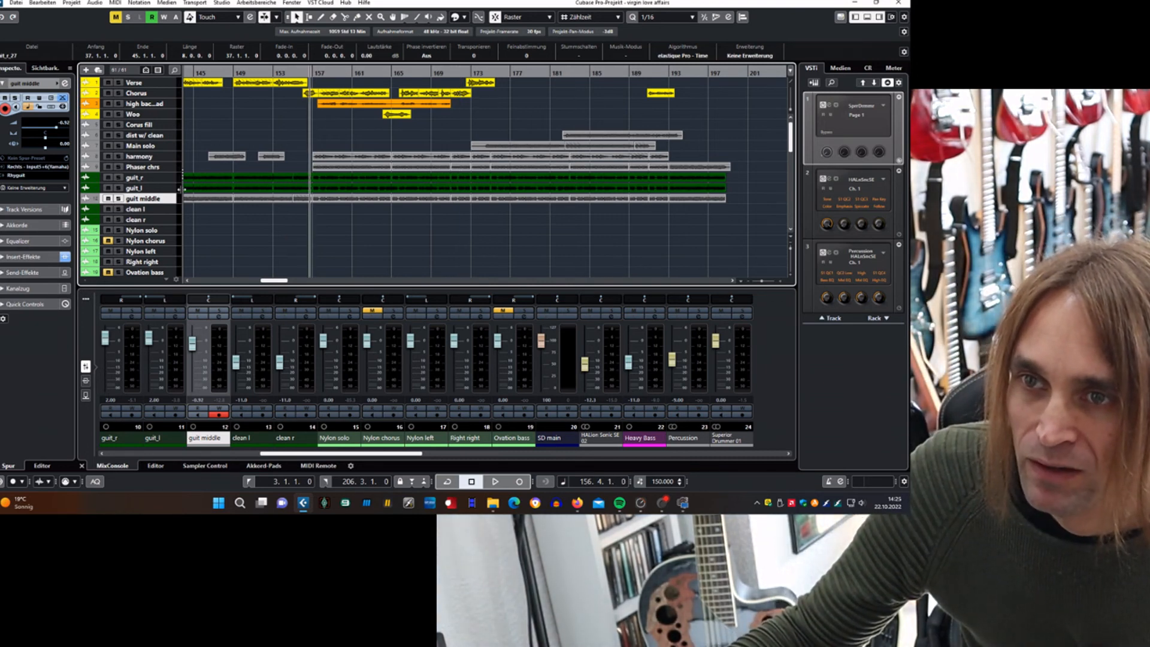
left_click(135, 188)
left_click(118, 188)
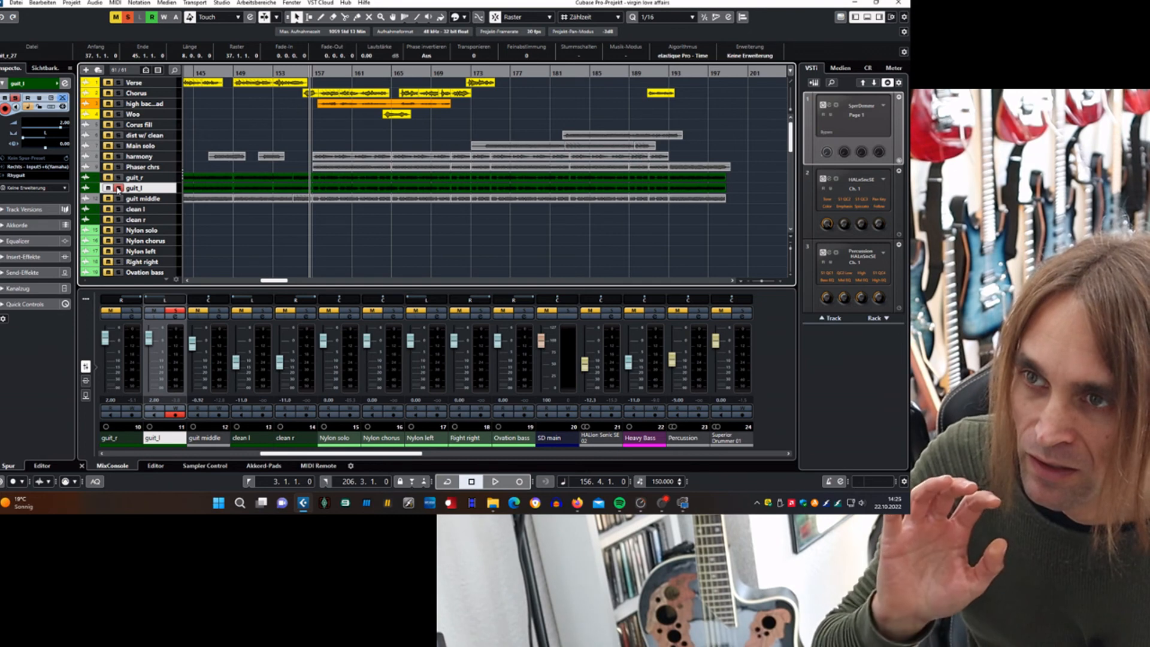
key("space")
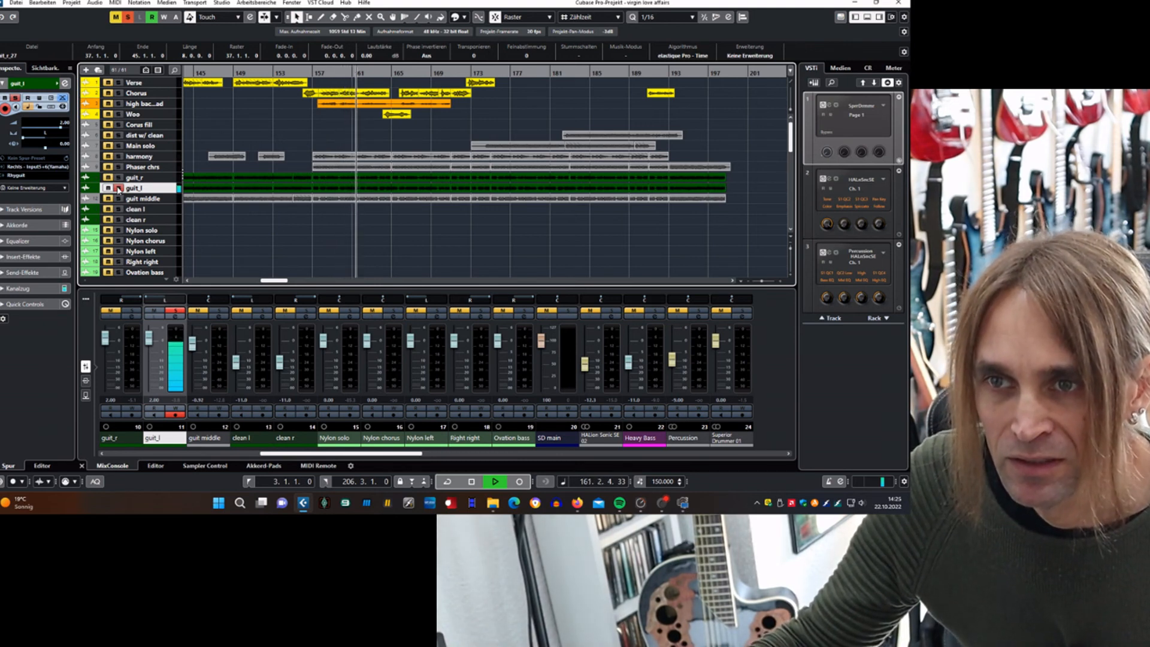
left_click(118, 189)
left_click(118, 178)
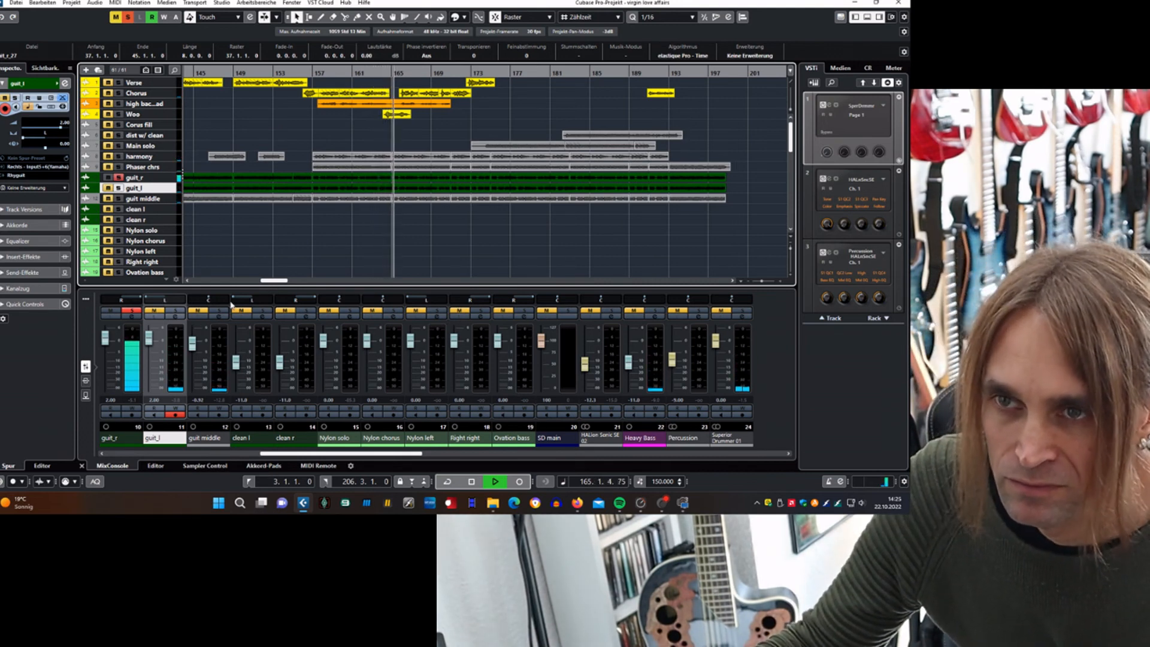
left_click(118, 178)
key("space")
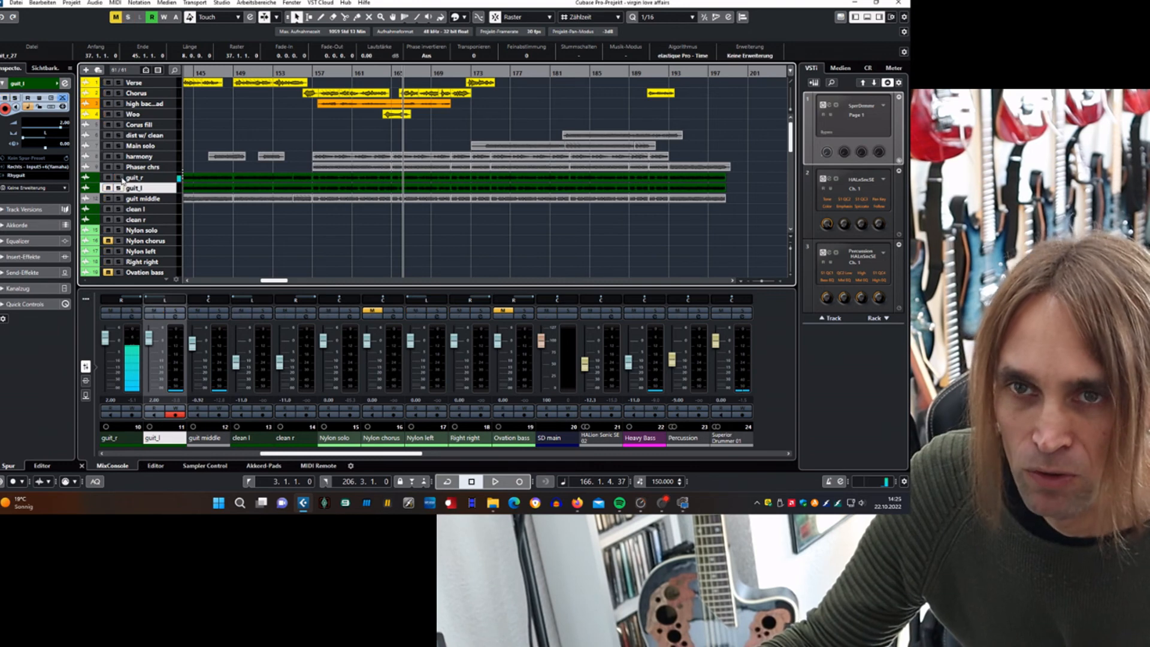